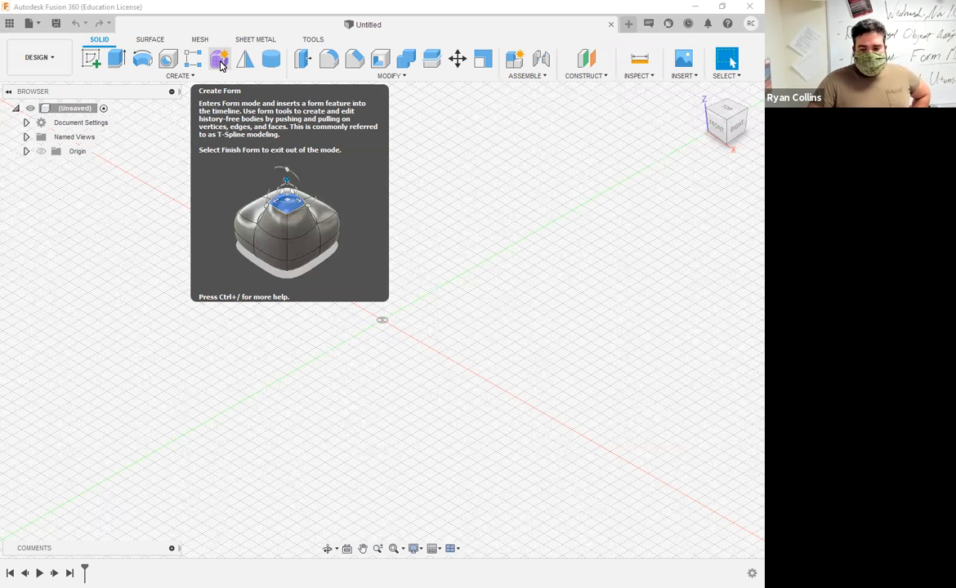
# Step: Create a form and set up a T-Spline box with Center rectangle type, One Side direction and New Body operation
pyautogui.click(220, 61)
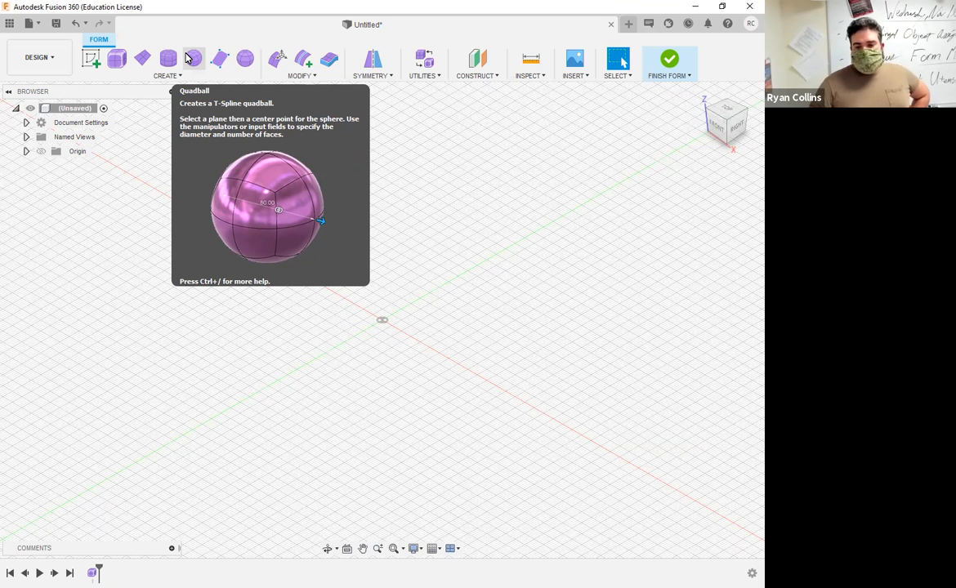
pyautogui.click(120, 65)
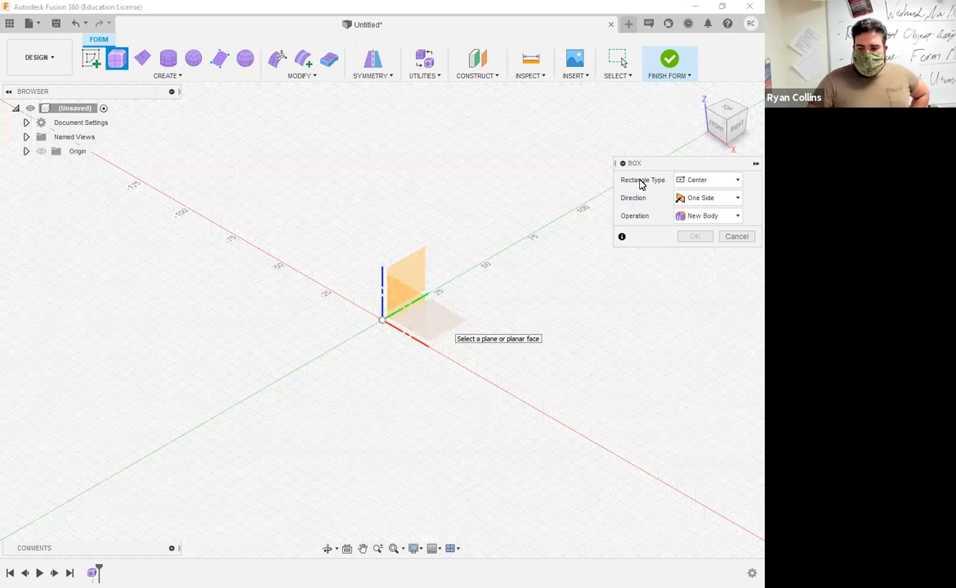
pyautogui.click(685, 181)
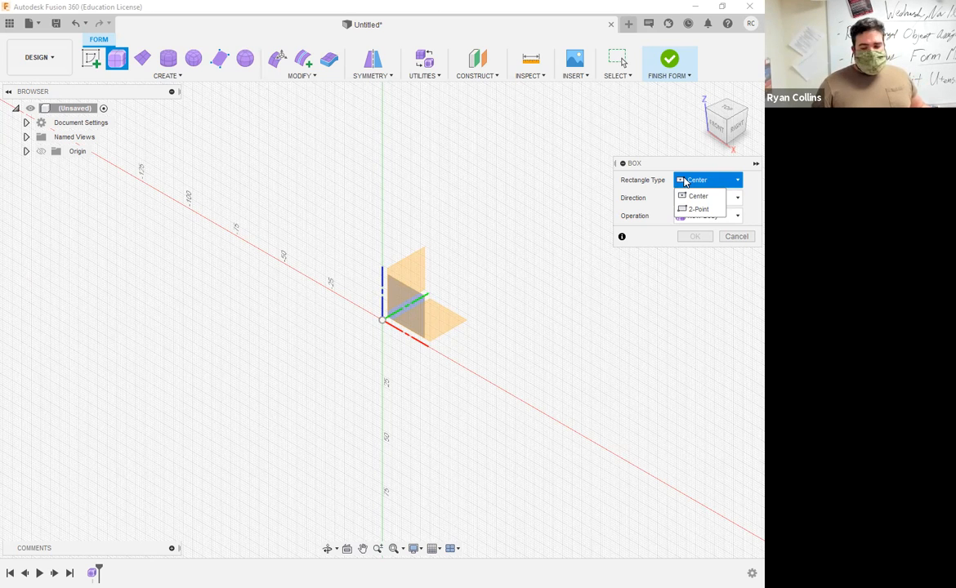
pyautogui.click(688, 196)
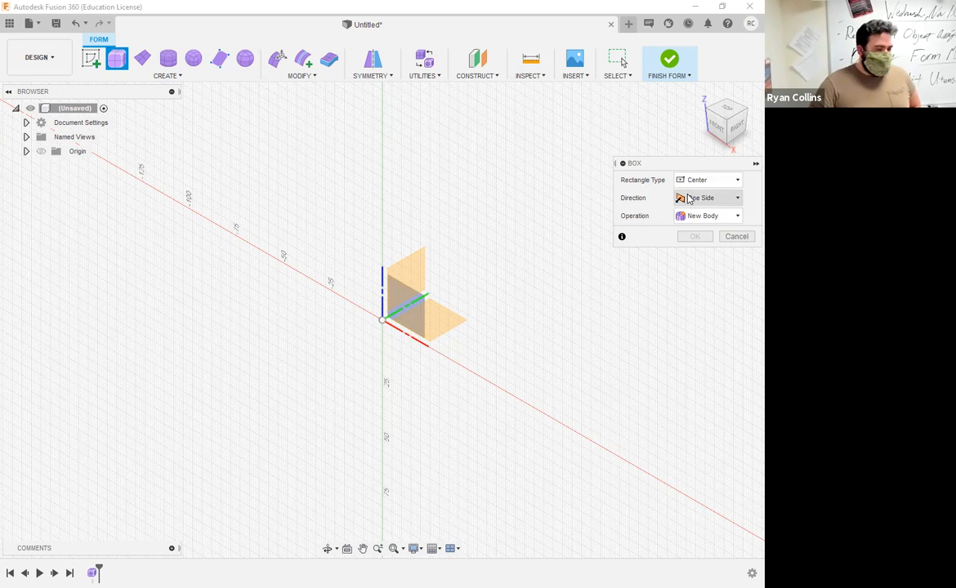
pyautogui.click(688, 198)
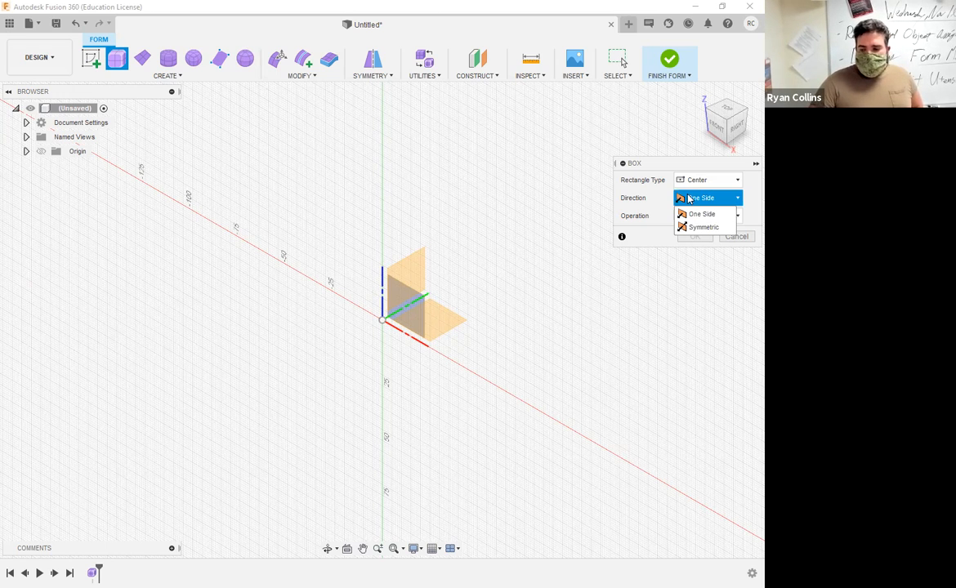
pyautogui.click(714, 214)
pyautogui.click(714, 216)
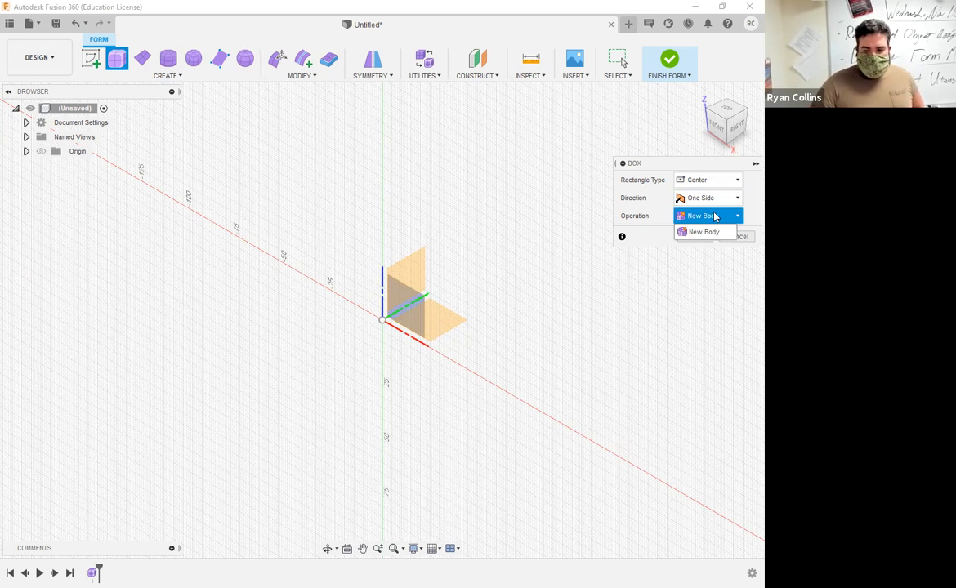
# Step: Create a T-Spline box centred on the origin of the ground plane, with a 75 mm by 125 mm base
pyautogui.click(448, 307)
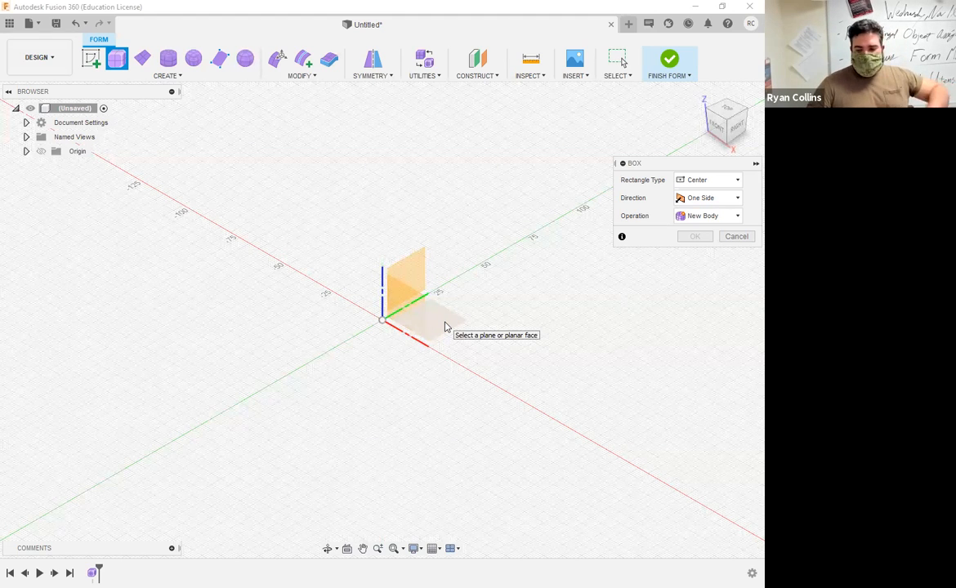
pyautogui.click(380, 323)
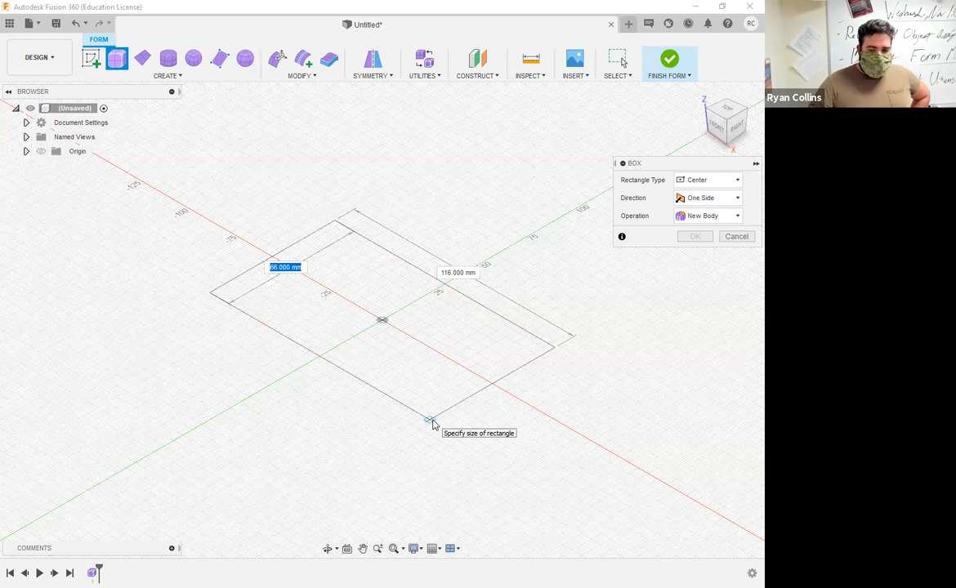
pyautogui.write('75')
pyautogui.press('Tab')
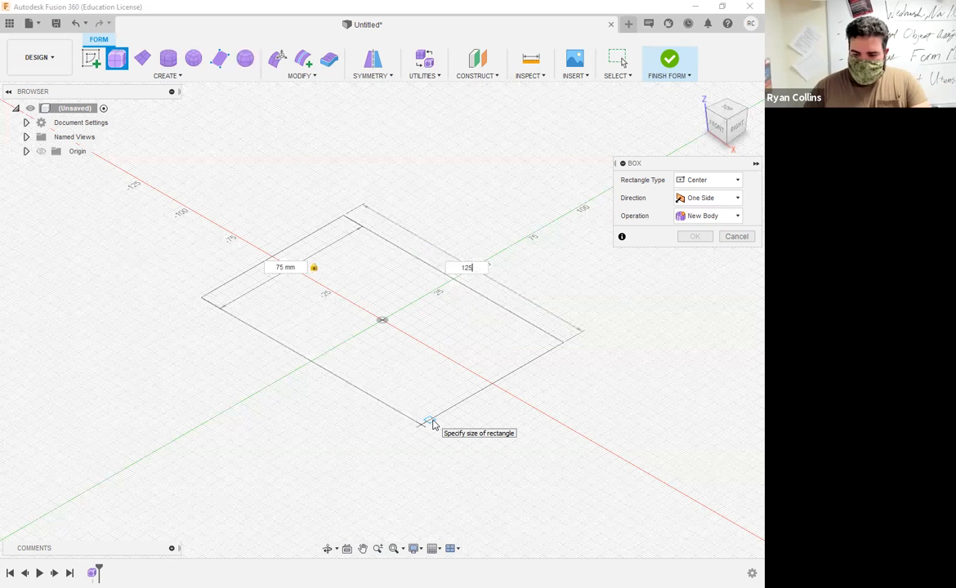
pyautogui.write('125')
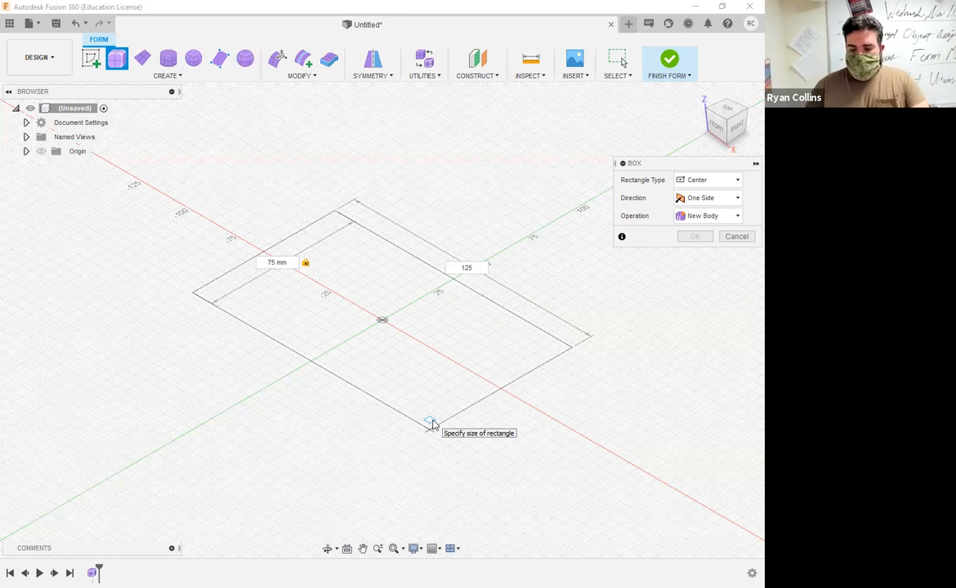
pyautogui.press('Return')
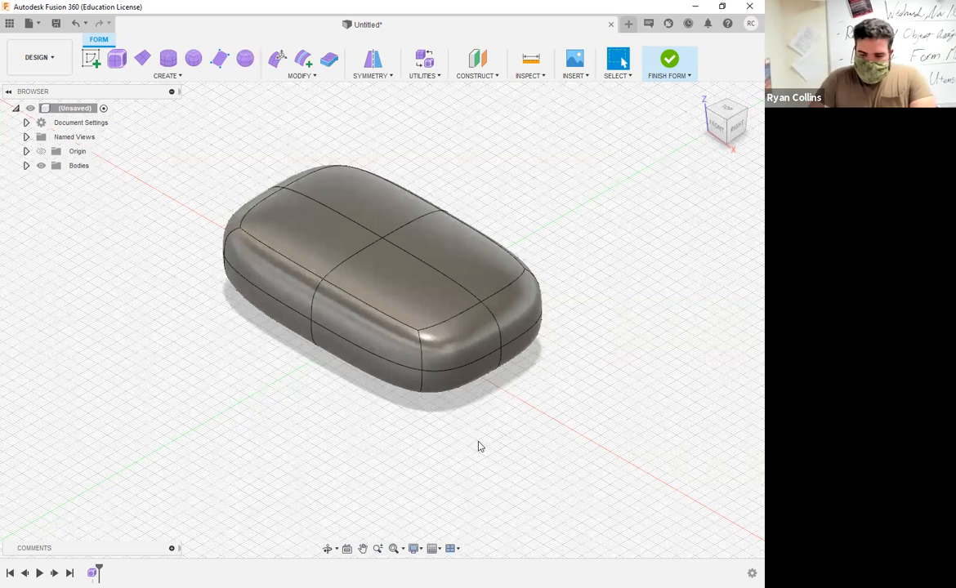
# Step: Delete the 75 mm by 125 mm box body from the form
pyautogui.keyDown('shift'); pyautogui.moveTo(492, 384); pyautogui.dragTo(375, 231, button='middle'); pyautogui.keyUp('shift')
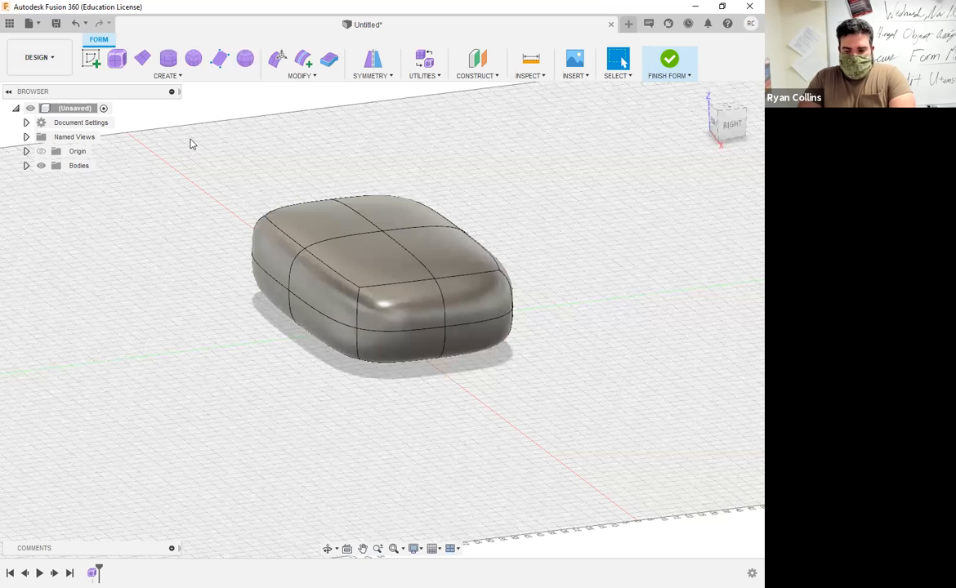
pyautogui.moveTo(190, 141); pyautogui.dragTo(594, 469)
pyautogui.press('Delete')
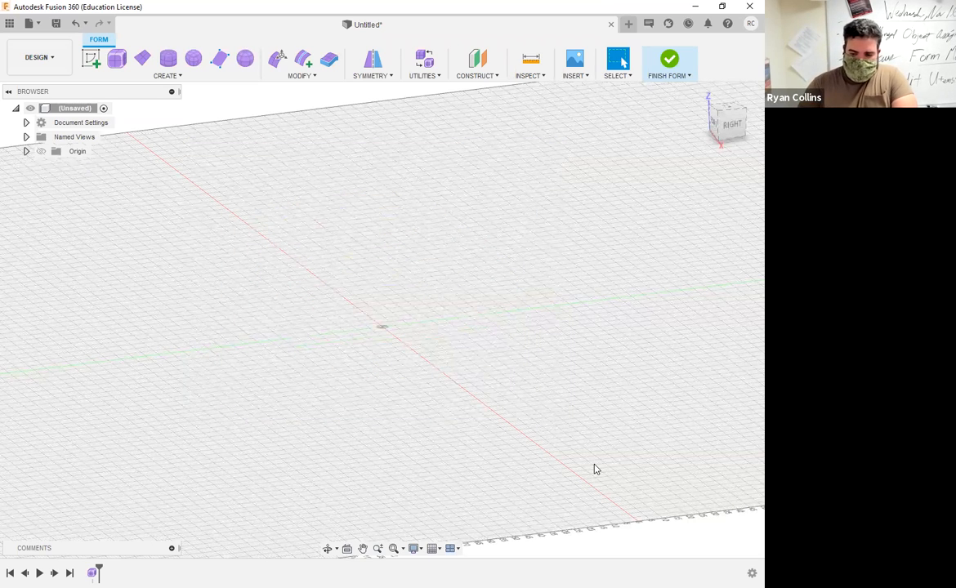
# Step: Create a narrow T-Spline box centred on the origin of the ground plane, with a 25 mm by 125 mm base
pyautogui.click(117, 58)
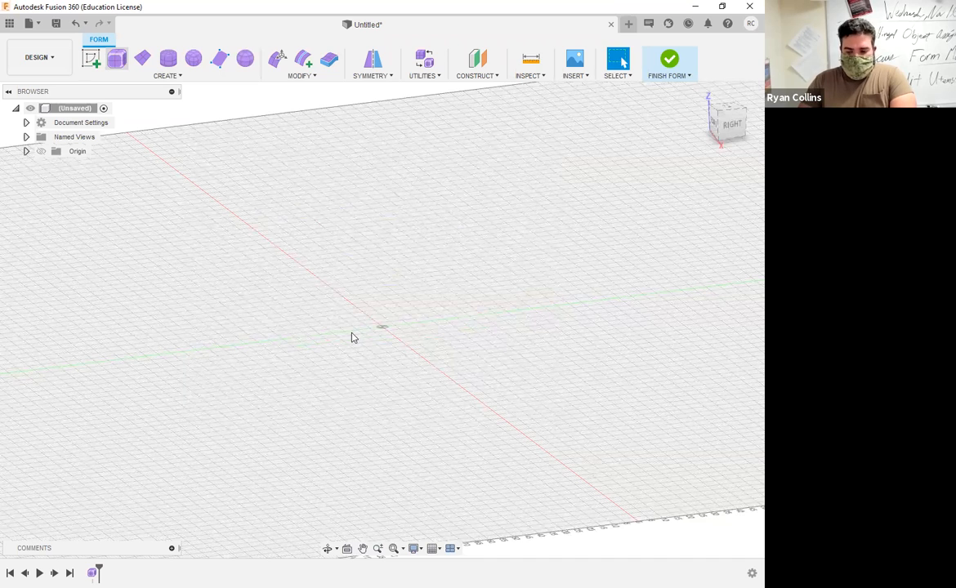
pyautogui.click(379, 329)
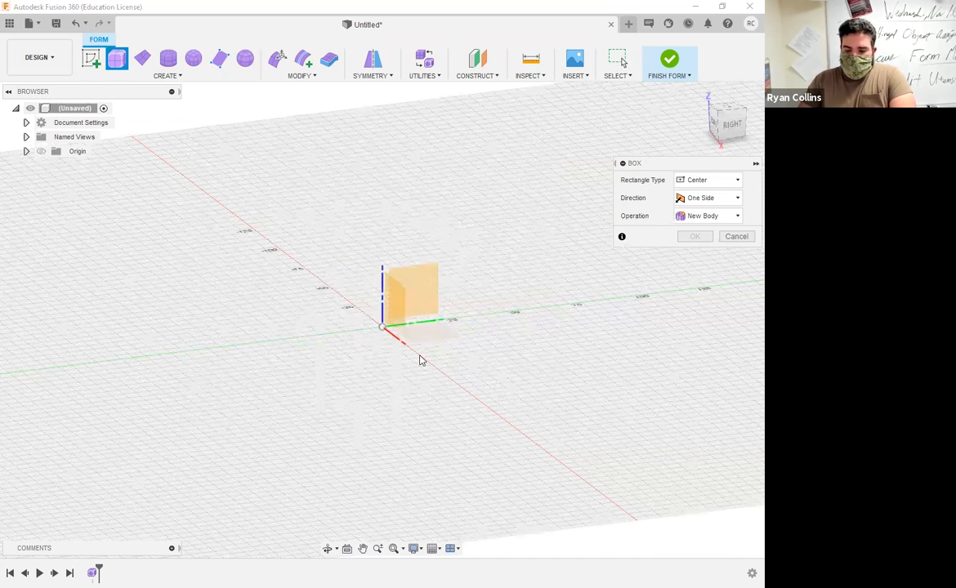
pyautogui.write('25')
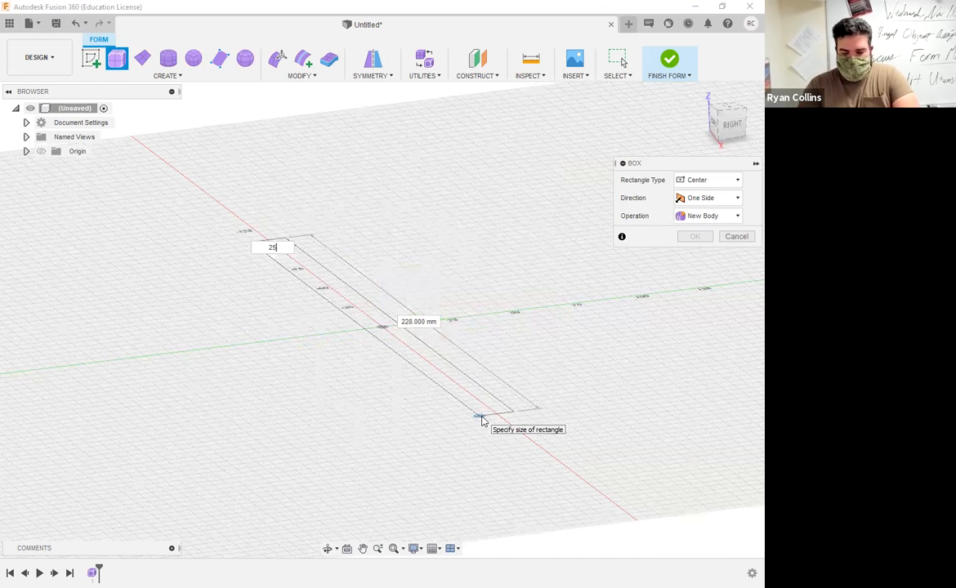
pyautogui.press('Tab')
pyautogui.write('125')
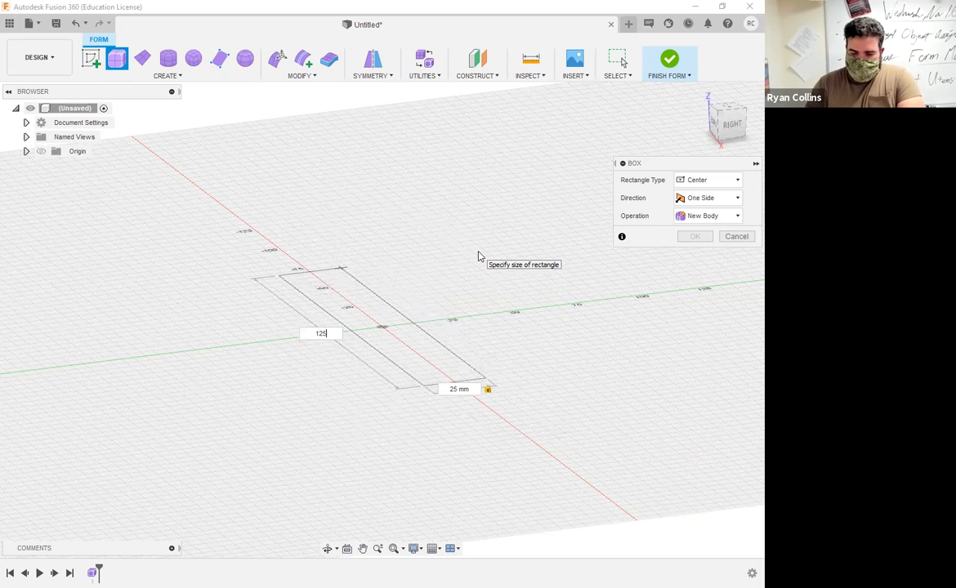
pyautogui.press('Return')
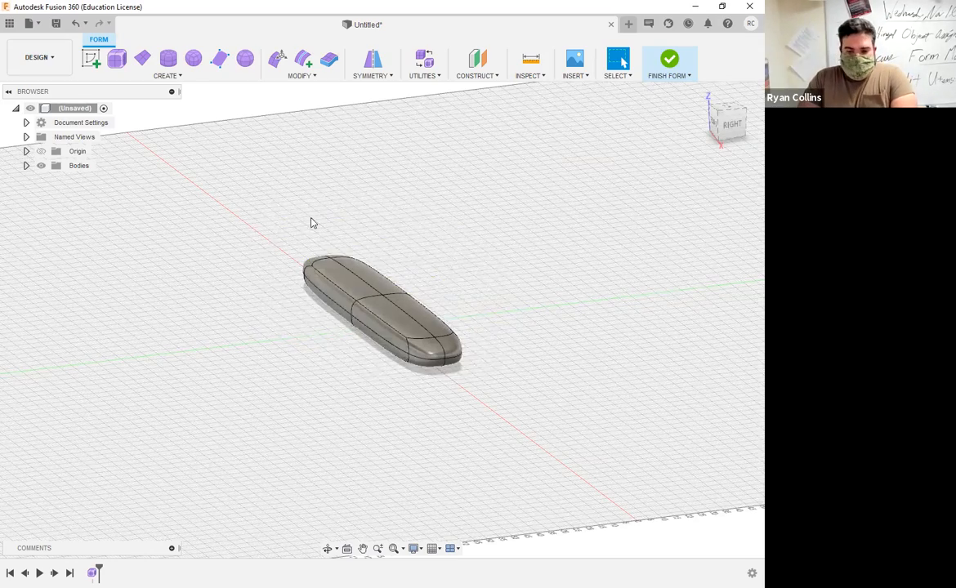
# Step: Place a T-Spline sphere on the ground plane beside the long side of the narrow box, with a 73 mm diameter
pyautogui.keyDown('shift'); pyautogui.moveTo(437, 265); pyautogui.dragTo(486, 305, button='middle'); pyautogui.keyUp('shift')
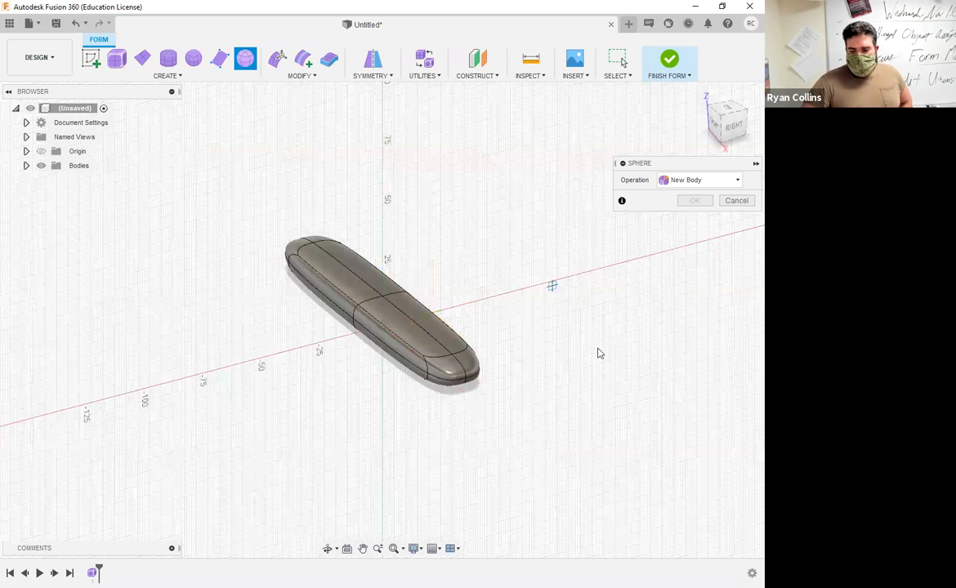
pyautogui.click(551, 285)
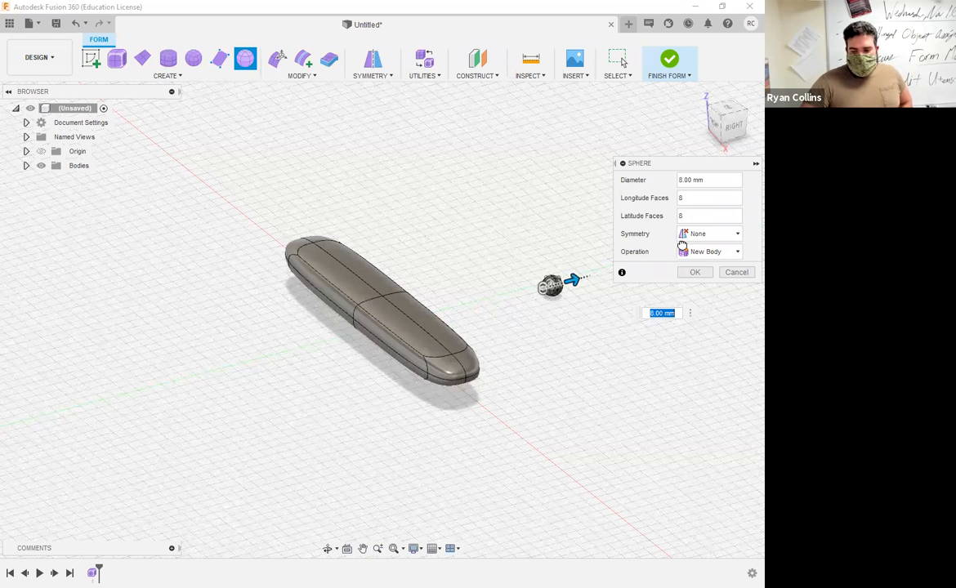
pyautogui.write('73')
pyautogui.press('Tab')
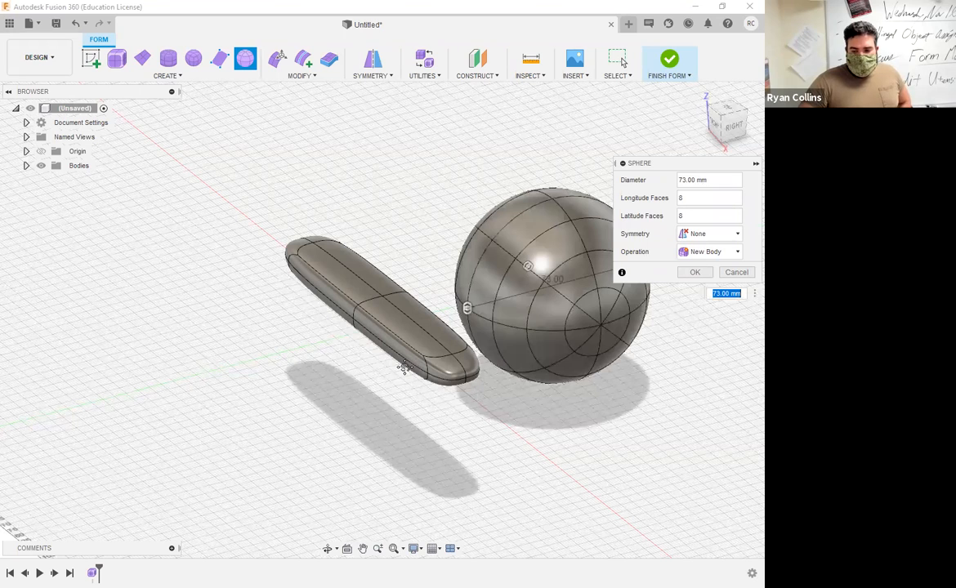
pyautogui.moveTo(380, 293); pyautogui.dragTo(242, 314, button='middle')
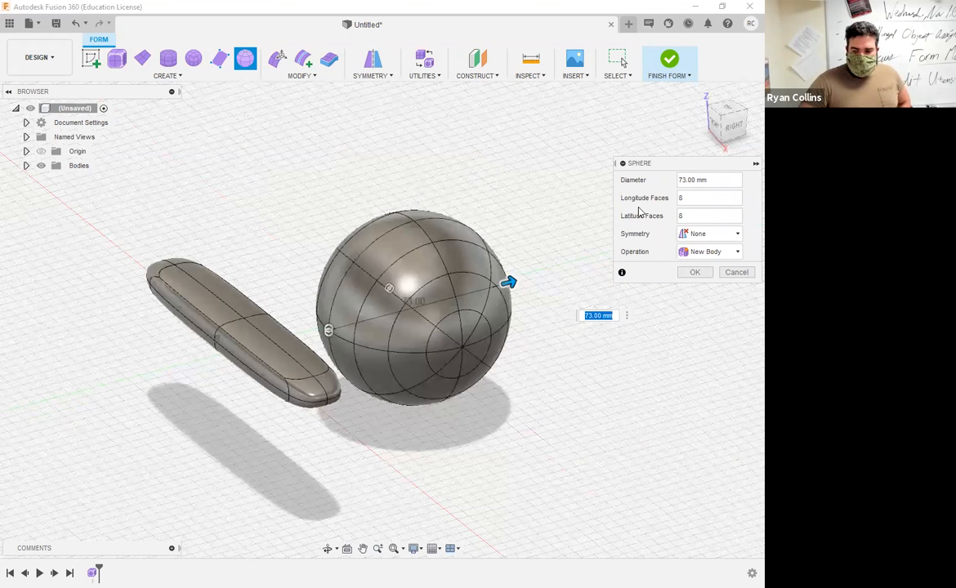
# Step: Set the sphere's latitude faces to 7, keep symmetry at None and create it as a new body
pyautogui.moveTo(386, 291)
pyautogui.mouseDown()
pyautogui.moveTo(404, 304)
pyautogui.moveTo(321, 245)
pyautogui.moveTo(378, 300)
pyautogui.mouseUp()
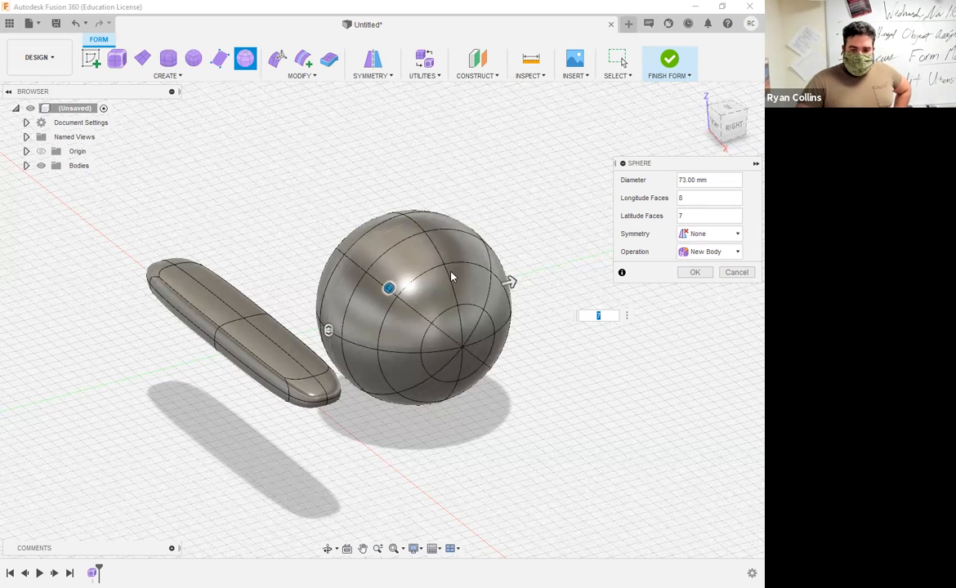
pyautogui.click(716, 236)
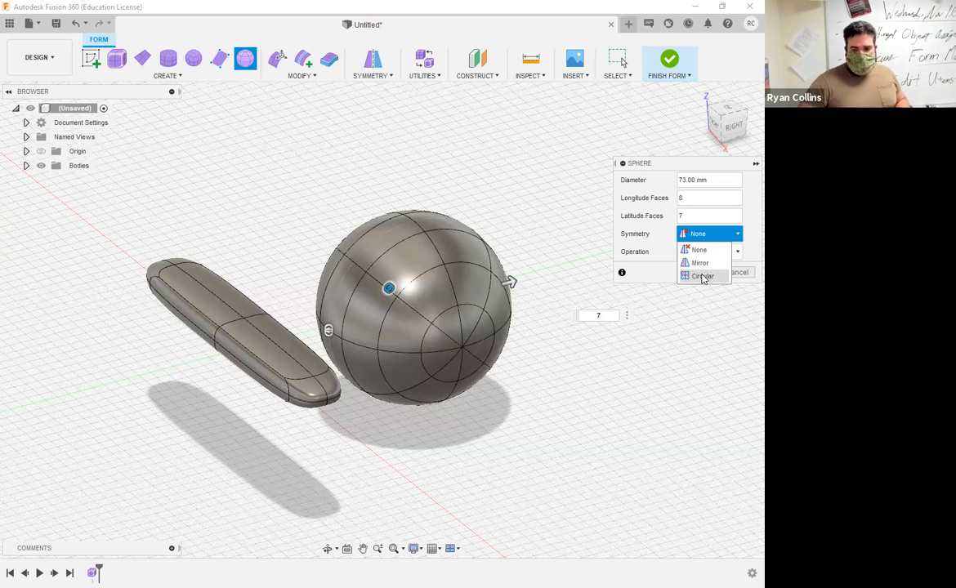
pyautogui.click(641, 342)
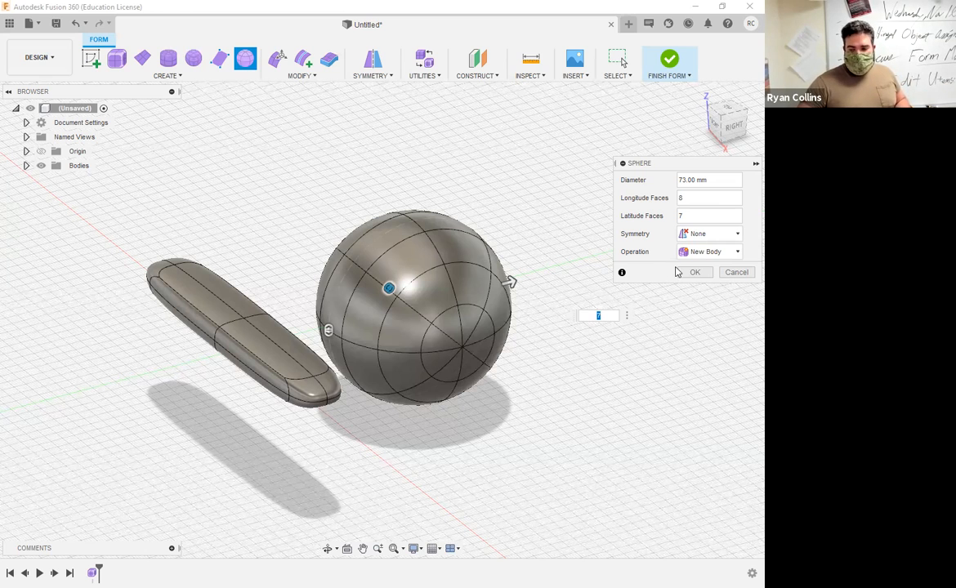
pyautogui.click(691, 273)
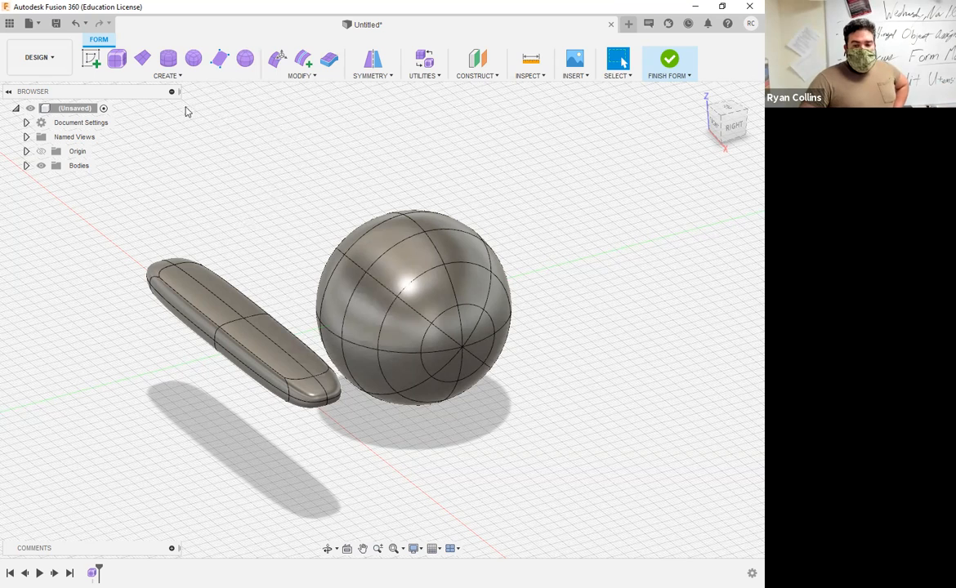
# Step: Start the Edit Form command for the T-Spline bodies
pyautogui.click(179, 77)
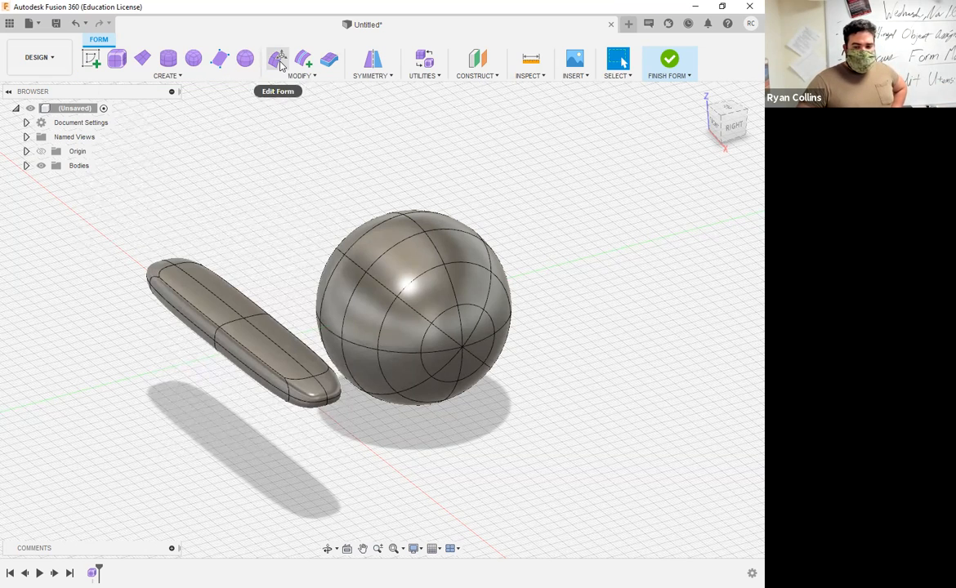
pyautogui.click(301, 76)
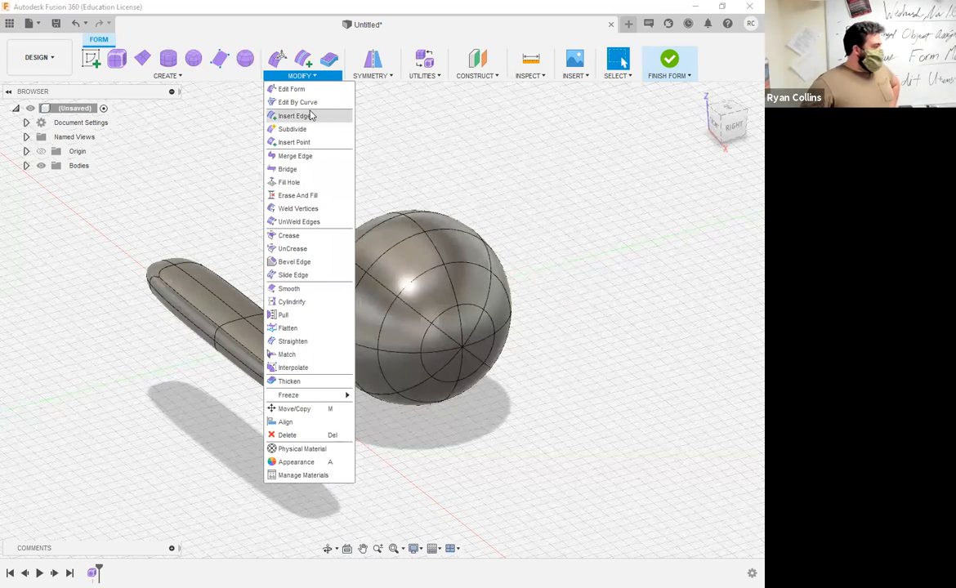
pyautogui.click(280, 61)
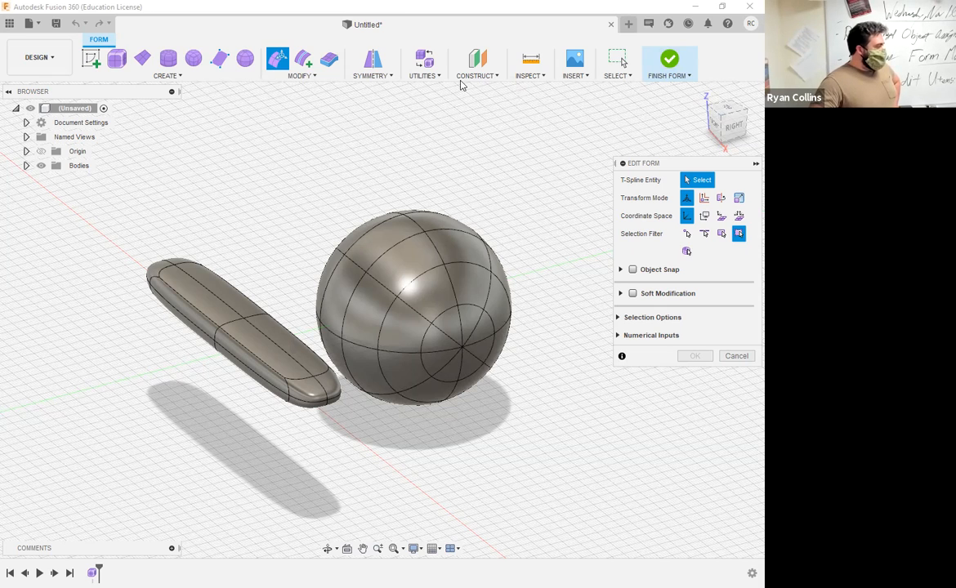
# Step: Examine the box and sphere in the multiple-view layout and return to the single view
pyautogui.click(454, 550)
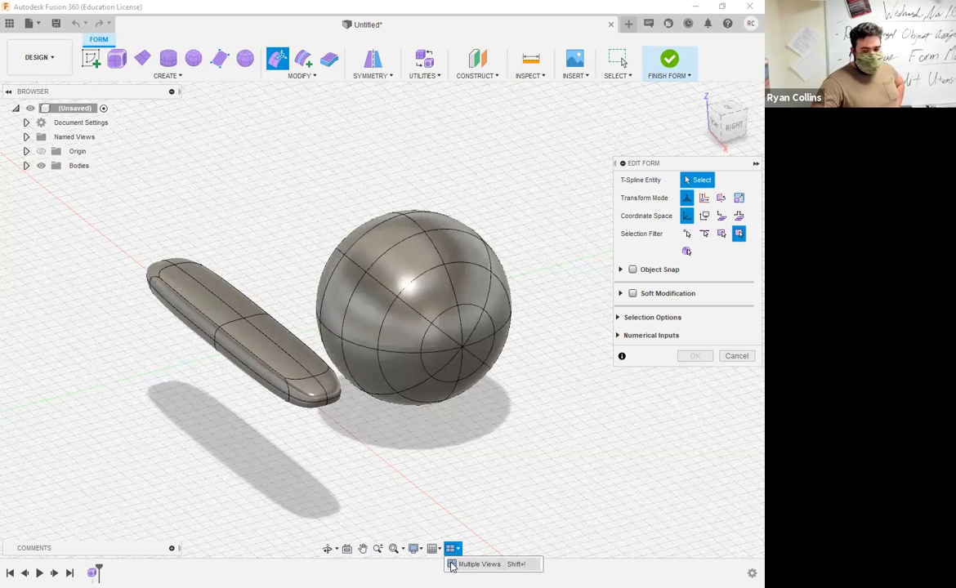
pyautogui.click(451, 565)
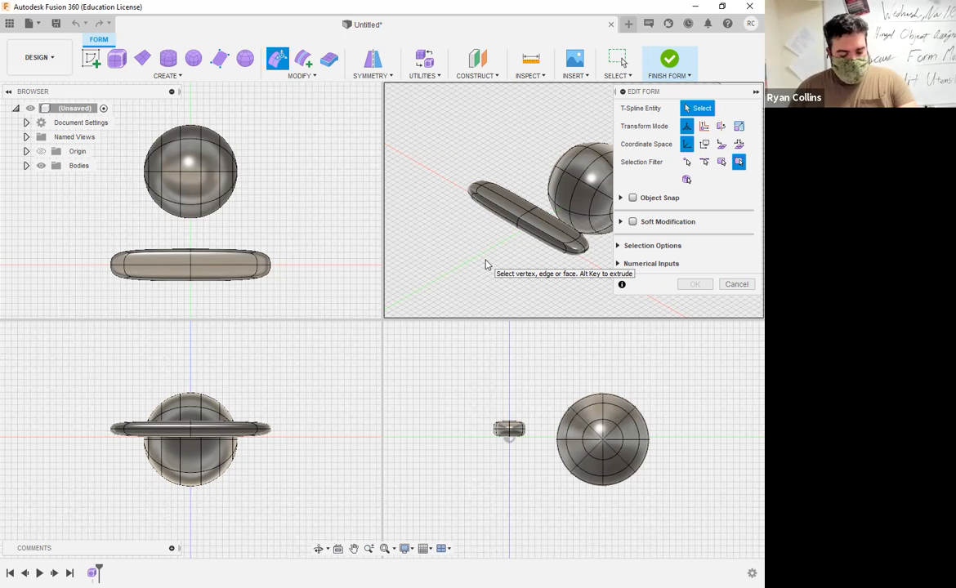
pyautogui.hotkey('shift', '1')
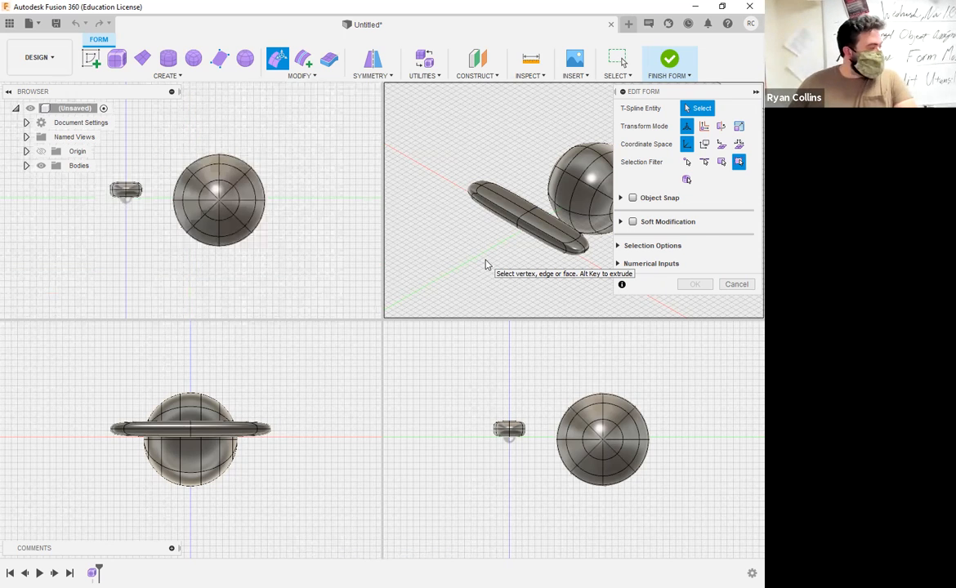
pyautogui.hotkey('shift', '1')
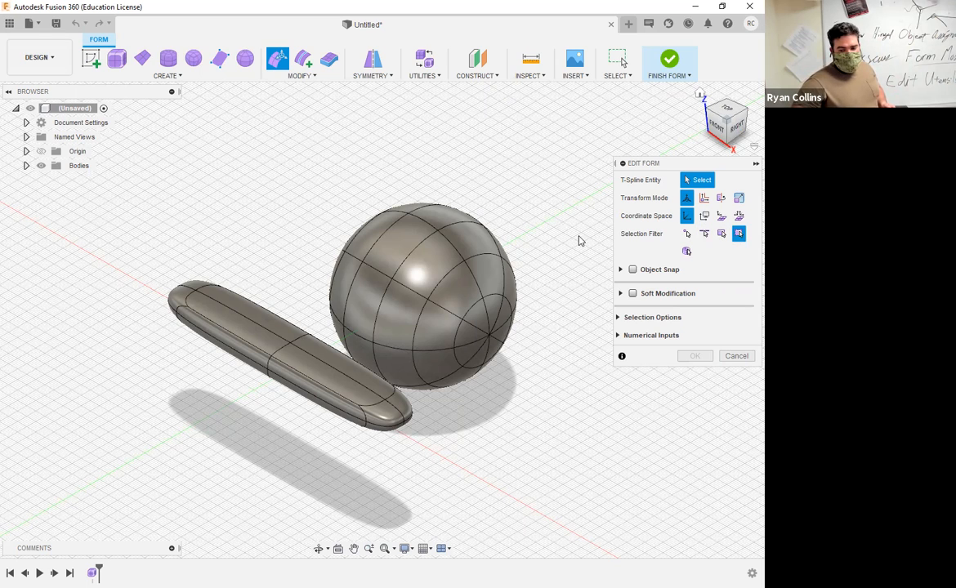
# Step: Limit the Edit Form selection to vertices and nudge one vertex on the sphere's upper side slightly out of place
pyautogui.click(686, 234)
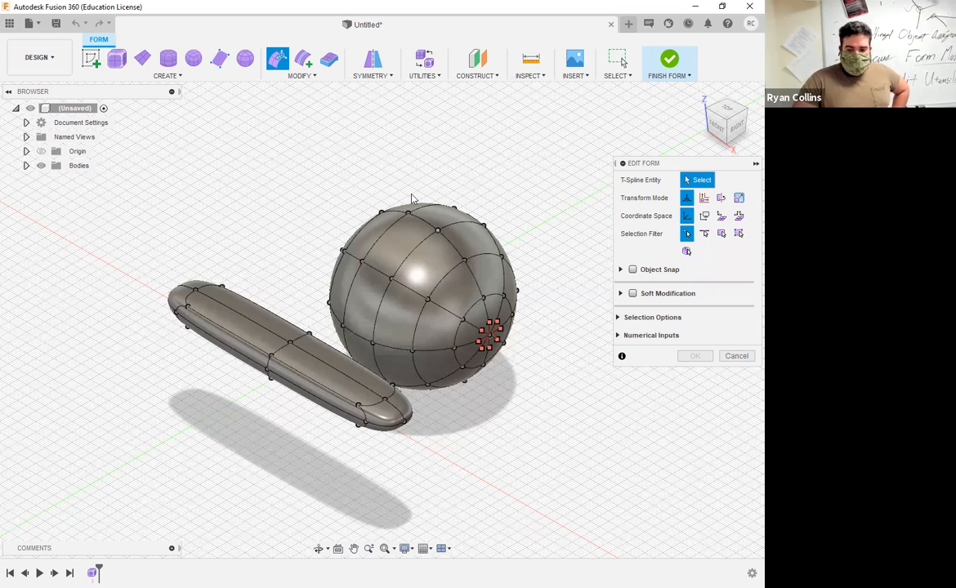
pyautogui.click(439, 212)
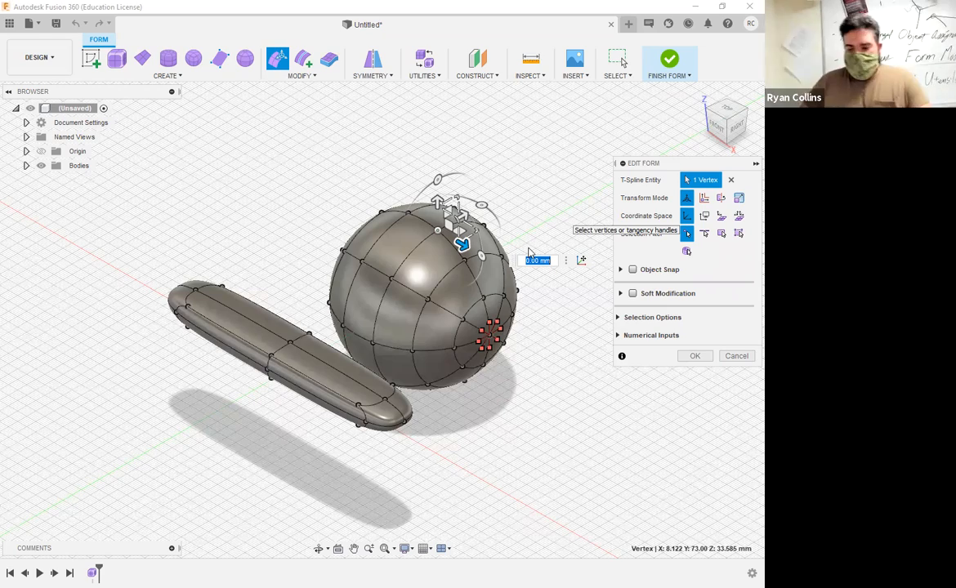
pyautogui.scroll(5, 507, 196)
pyautogui.moveTo(433, 202)
pyautogui.keyDown('shift'); pyautogui.mouseDown(button='middle')
pyautogui.moveTo(427, 190)
pyautogui.moveTo(419, 197)
pyautogui.mouseUp(button='middle'); pyautogui.keyUp('shift')
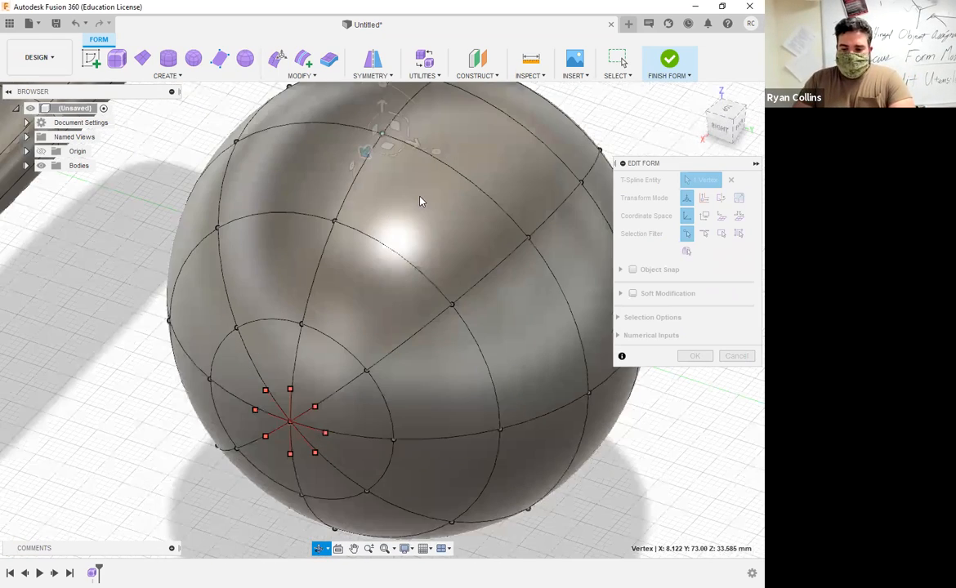
pyautogui.scroll(4, 420, 304)
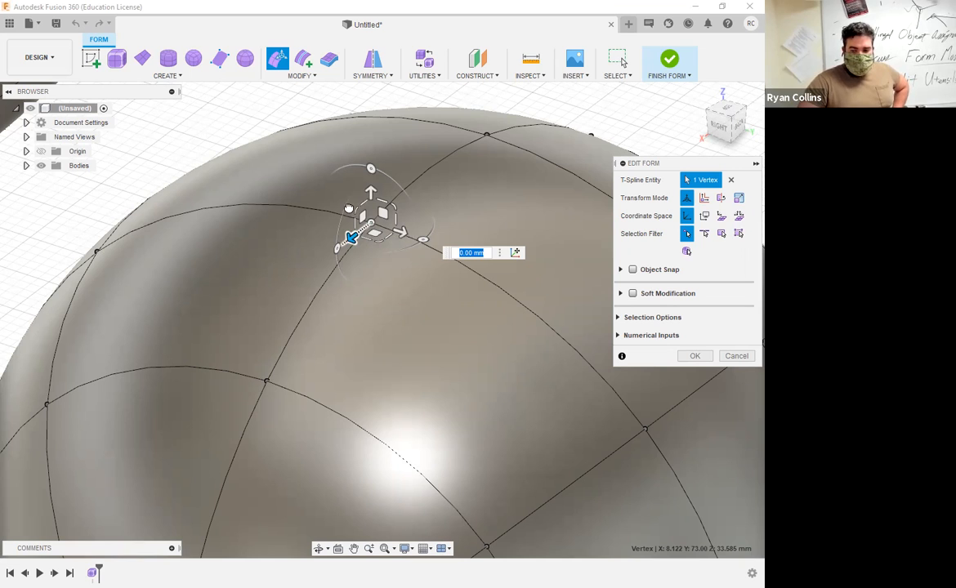
pyautogui.moveTo(362, 217); pyautogui.dragTo(422, 204)
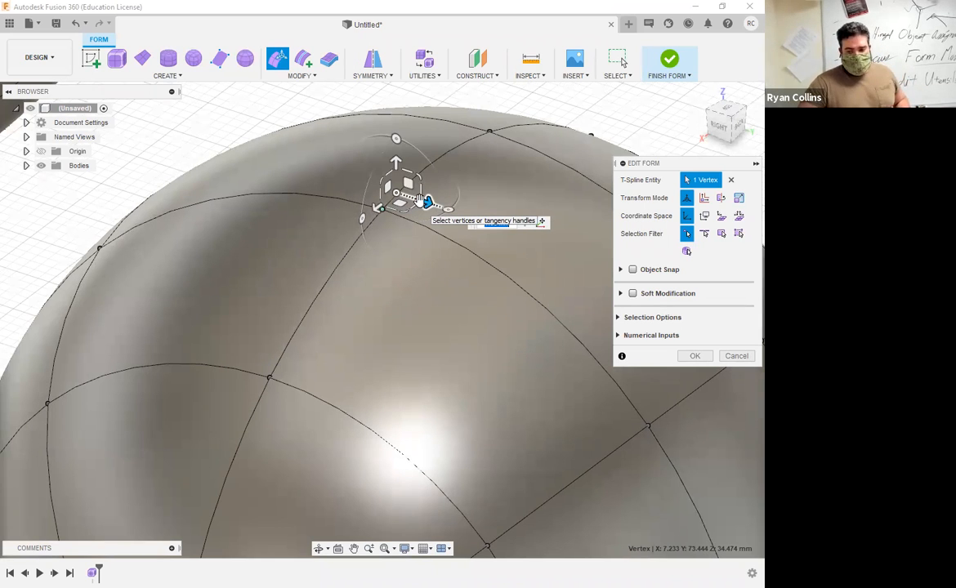
# Step: Shift the same sphere vertex along single axes and about 6.5 by 8.9 mm across the horizontal plane, finishing with a 9 mm rise
pyautogui.click(381, 212)
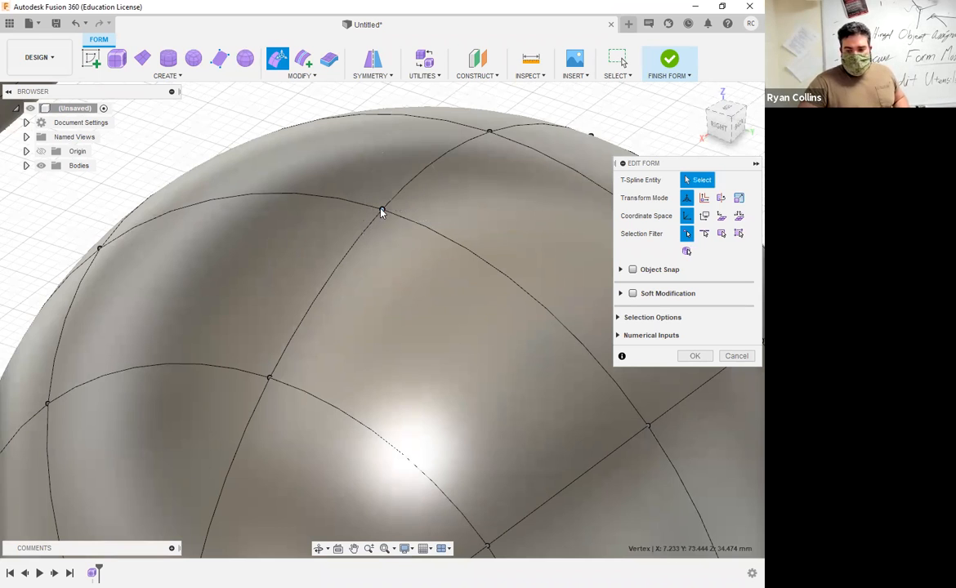
pyautogui.moveTo(521, 264); pyautogui.dragTo(290, 209)
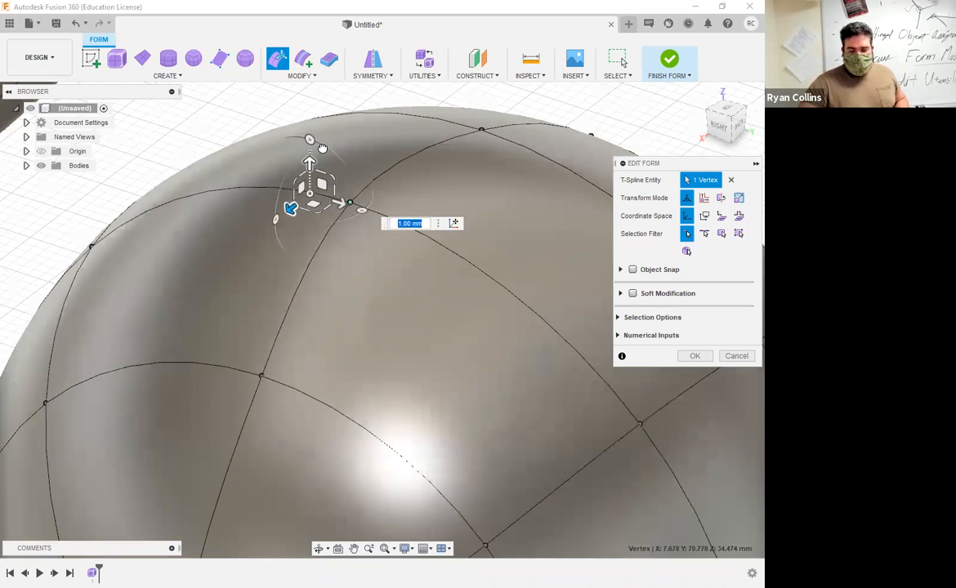
pyautogui.moveTo(310, 162); pyautogui.dragTo(311, 149)
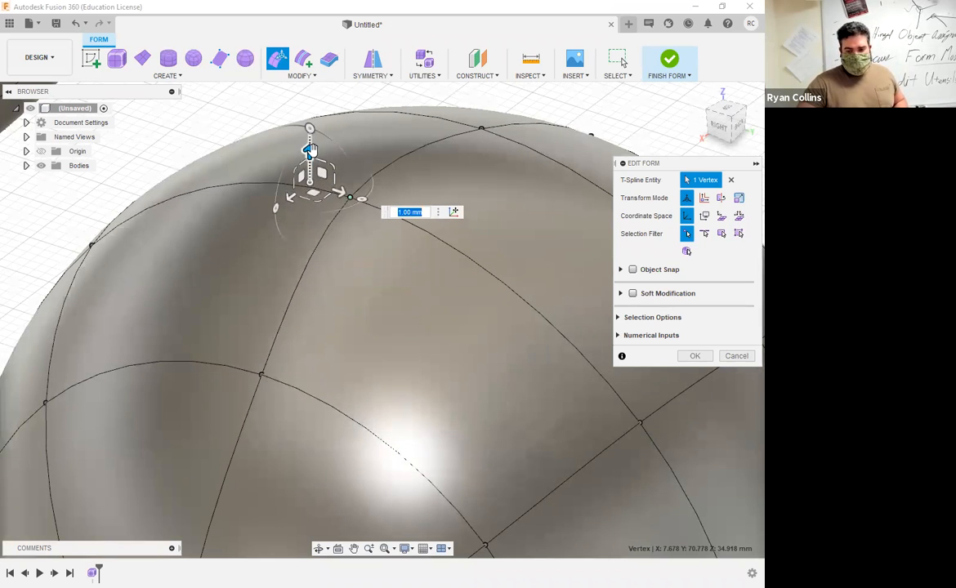
pyautogui.moveTo(311, 147); pyautogui.dragTo(313, 214)
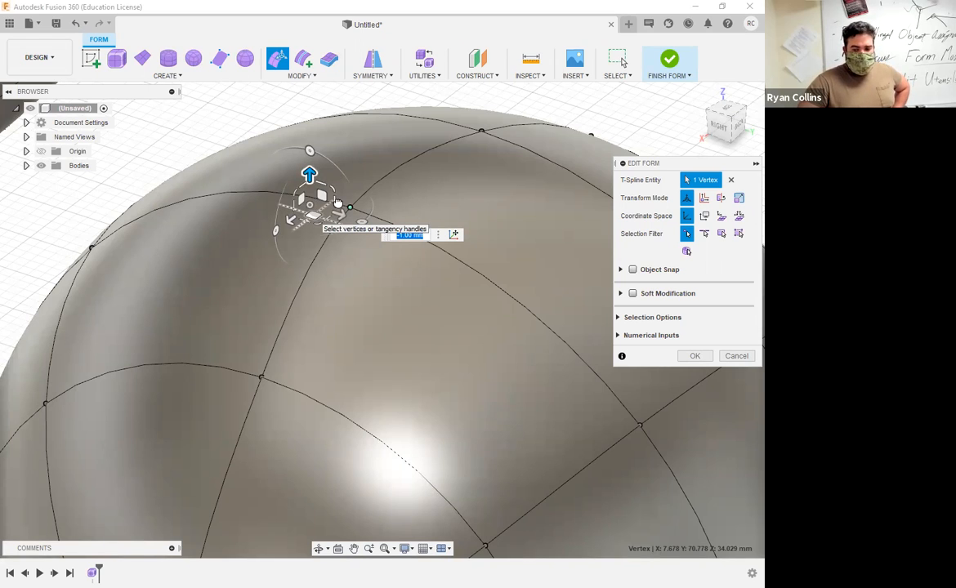
pyautogui.moveTo(365, 286); pyautogui.dragTo(372, 289)
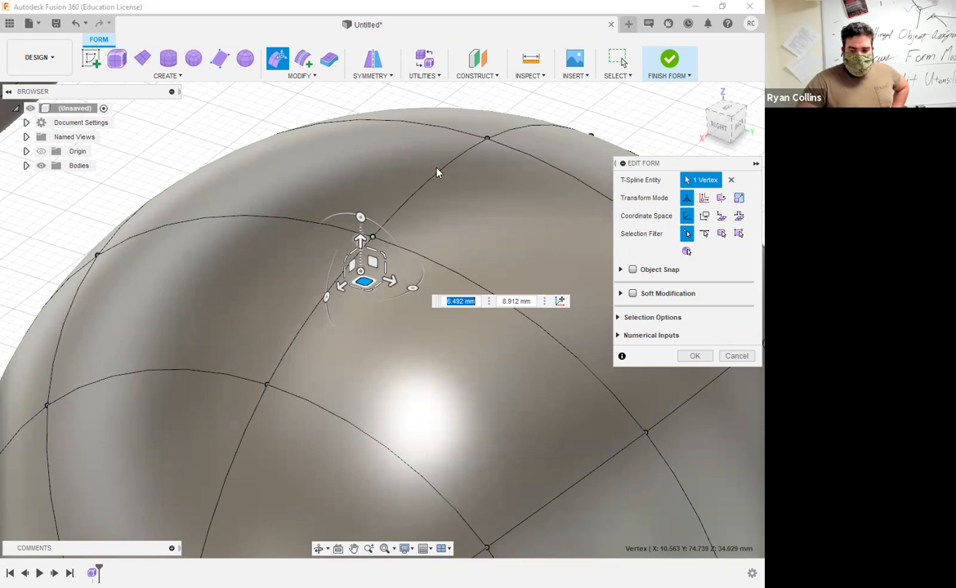
pyautogui.moveTo(360, 241); pyautogui.dragTo(360, 140)
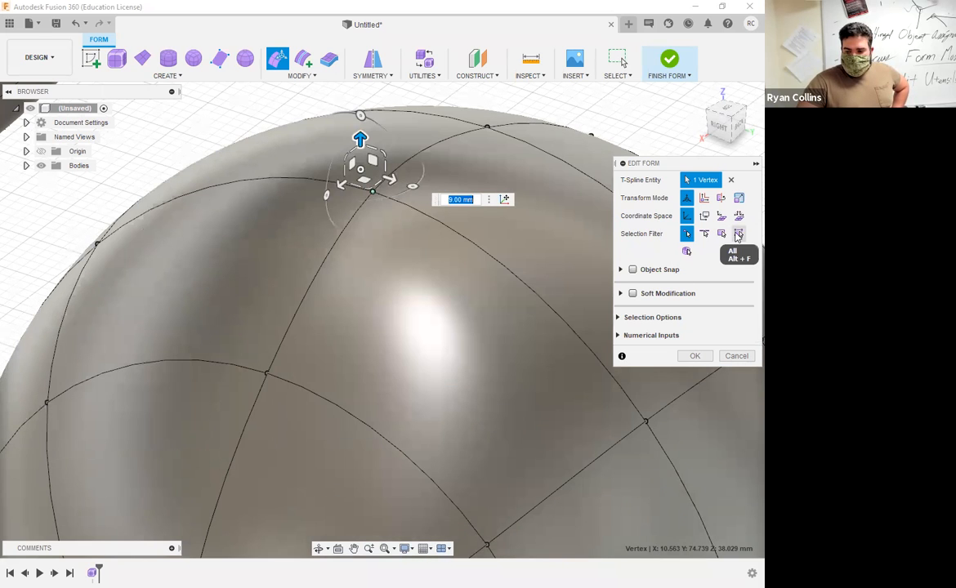
# Step: Allow all entity types for selection and raise the sphere face next to the moved vertex by 10 mm
pyautogui.click(738, 234)
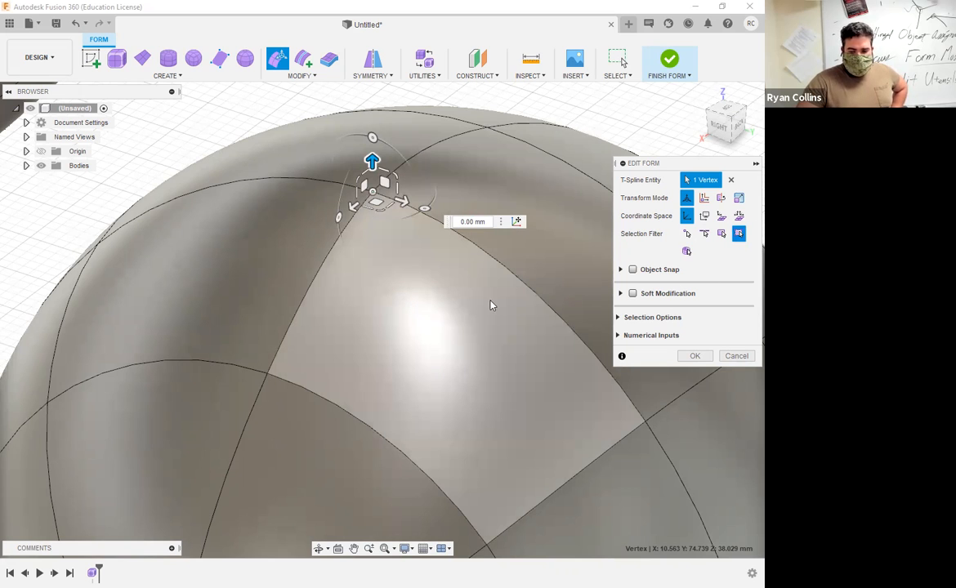
pyautogui.click(448, 274)
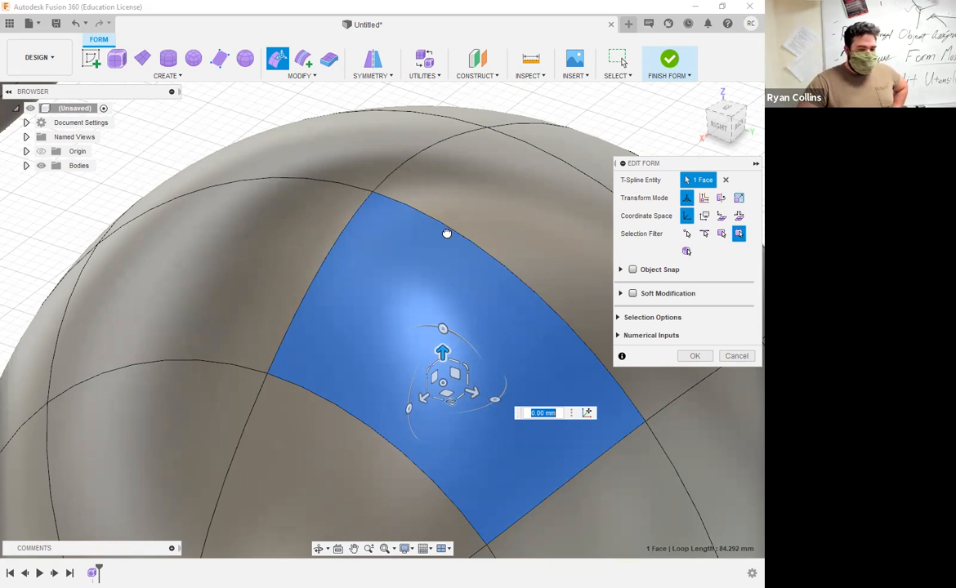
pyautogui.write('10')
pyautogui.press('Return')
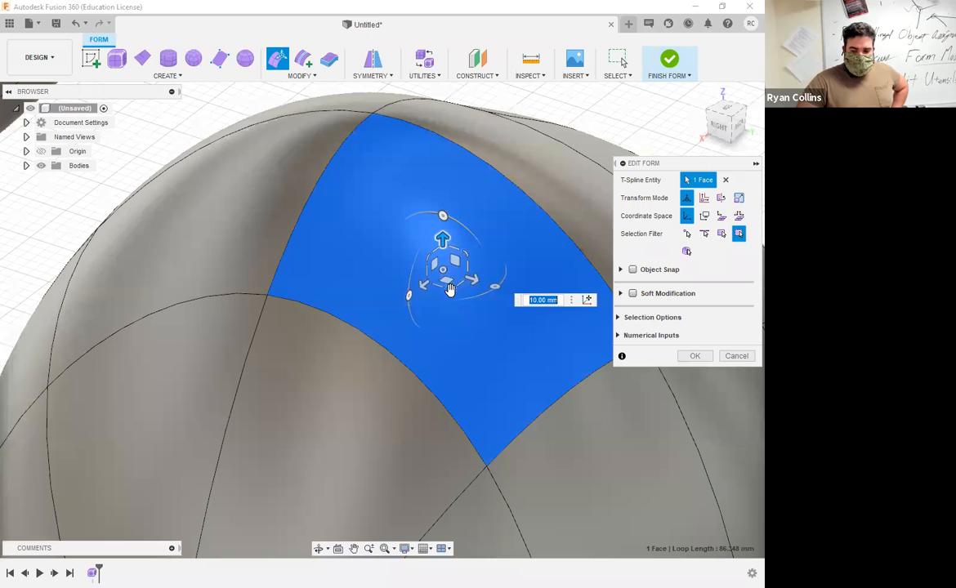
# Step: Scale the raised sphere face down with the manipulator, by factors of about 0.82 and 0.88
pyautogui.moveTo(448, 289); pyautogui.dragTo(469, 271)
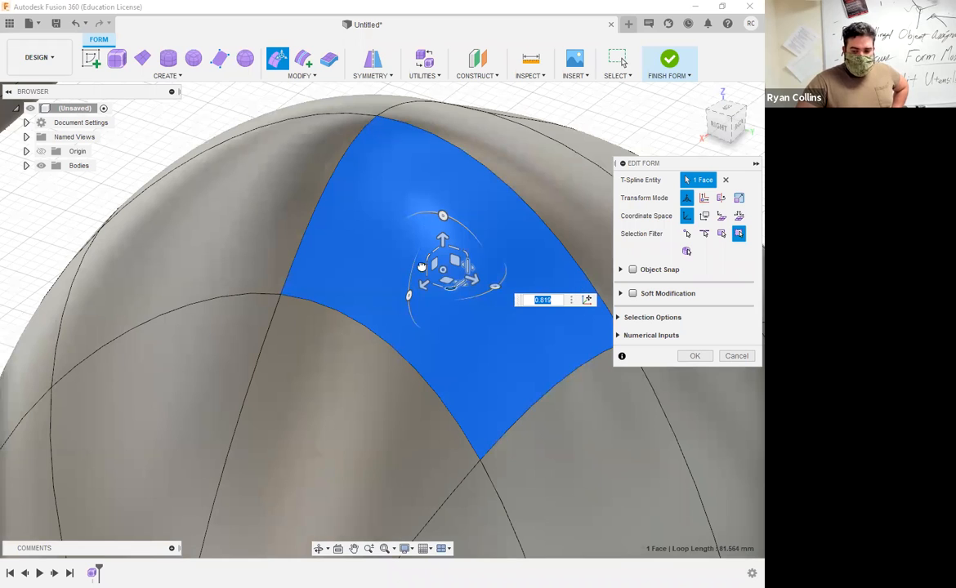
pyautogui.moveTo(465, 271); pyautogui.dragTo(466, 253)
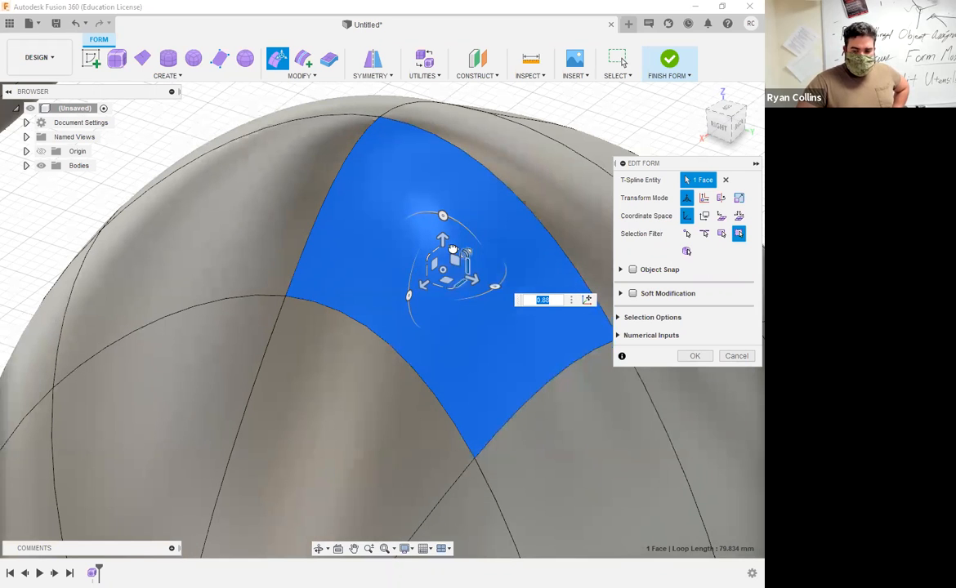
pyautogui.moveTo(463, 249); pyautogui.dragTo(462, 245)
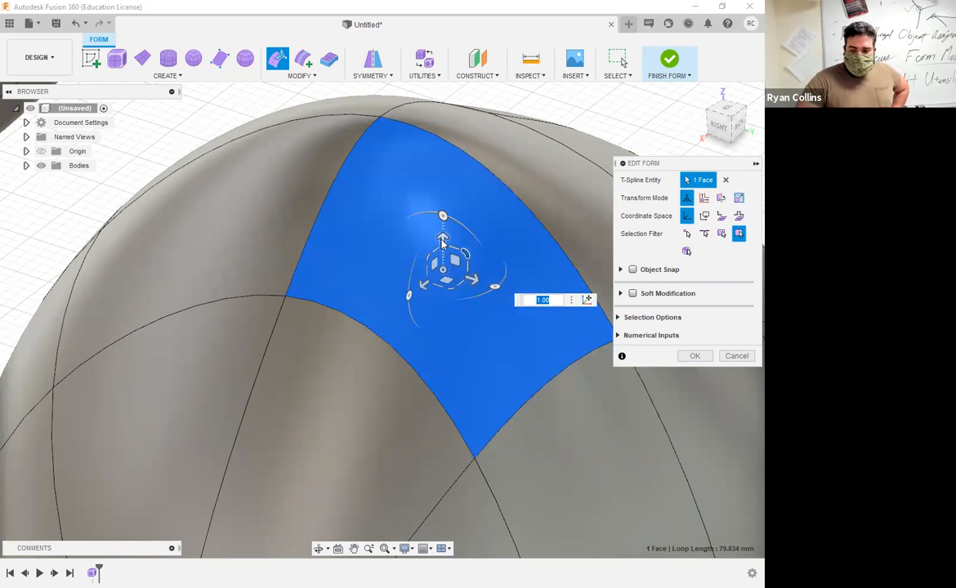
# Step: Raise the selected face another 7 mm and extrude it upward into a tall, narrow neck
pyautogui.scroll(2, 490, 286)
pyautogui.scroll(-5, 505, 310)
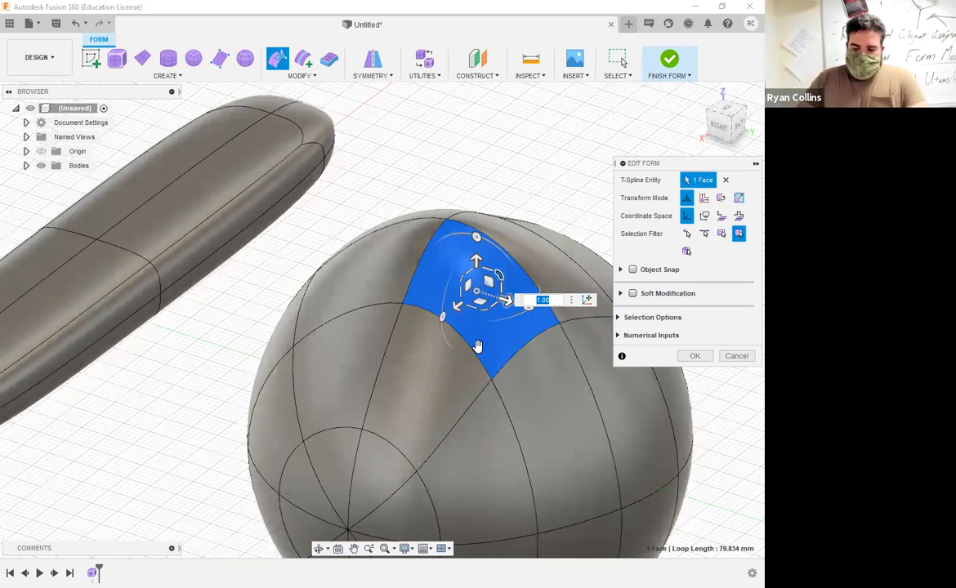
pyautogui.scroll(-3, 482, 298)
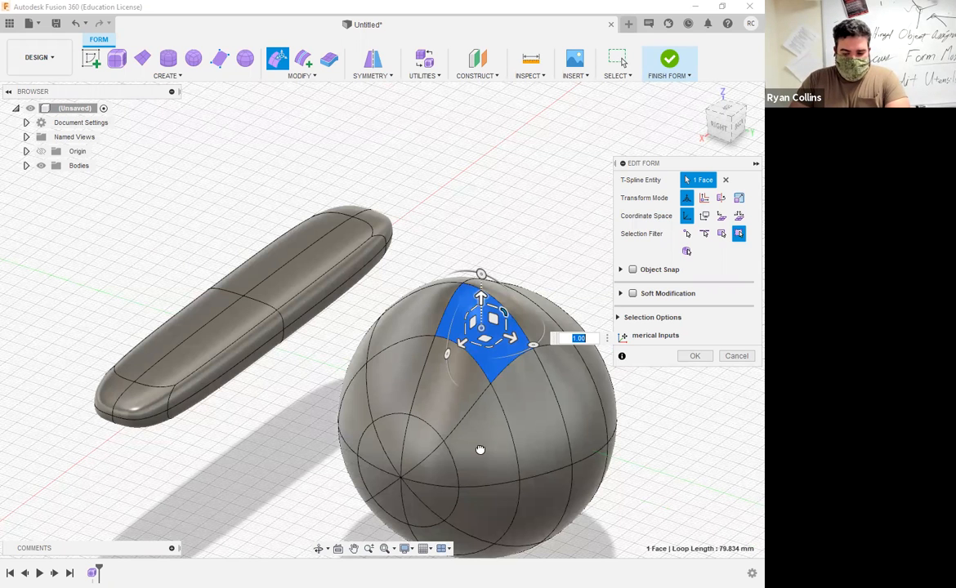
pyautogui.write('7')
pyautogui.press('Return')
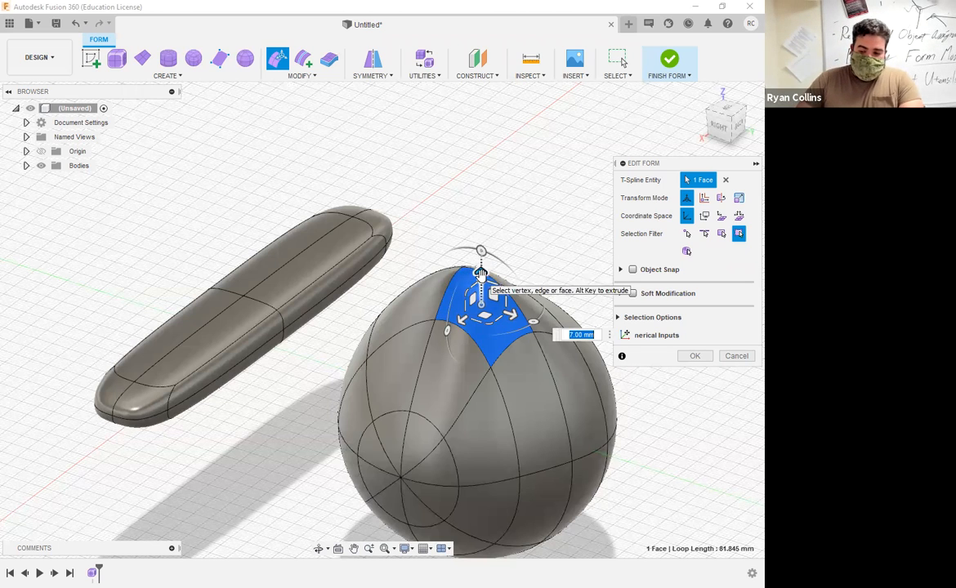
pyautogui.moveTo(500, 152); pyautogui.dragTo(503, 145)
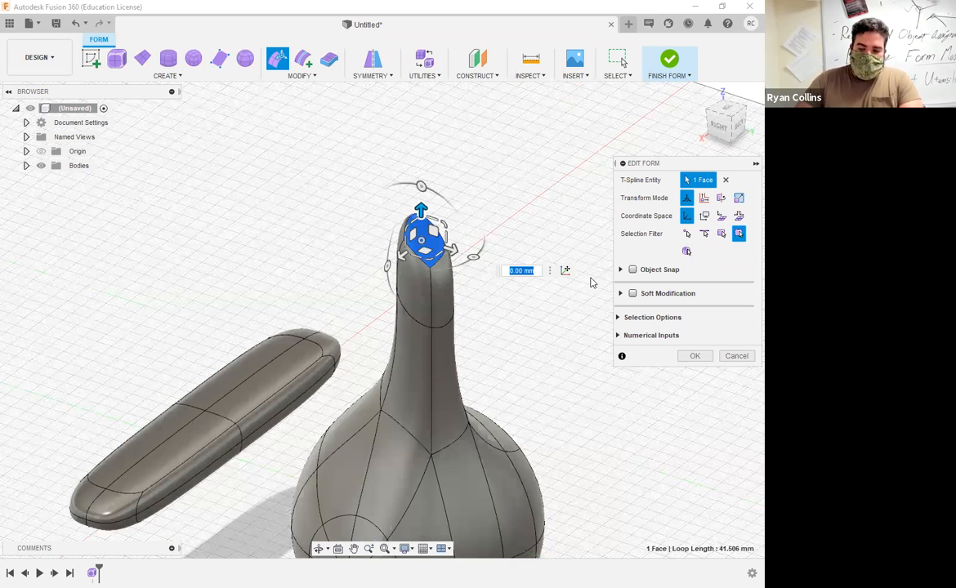
pyautogui.moveTo(441, 228); pyautogui.dragTo(413, 257, button='middle')
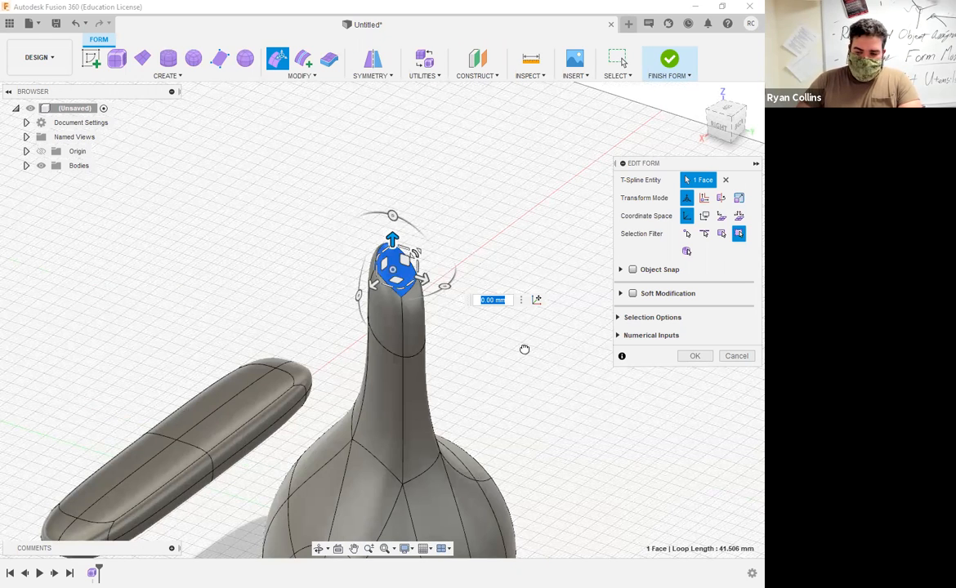
# Step: Enlarge the neck's end face by a factor of about 1.9 and rotate it 75 degrees about the vertical axis
pyautogui.moveTo(416, 255); pyautogui.dragTo(447, 296)
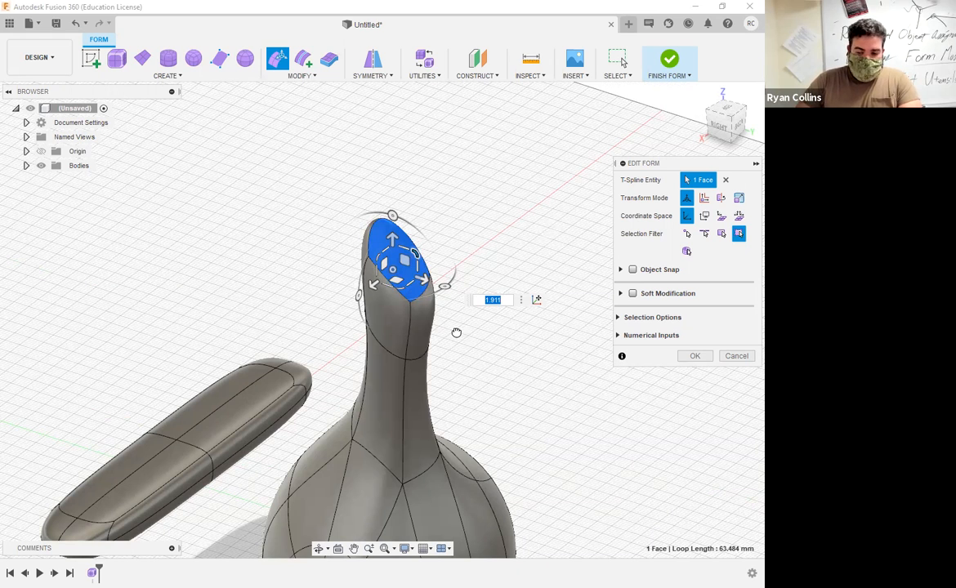
pyautogui.hotkey('ctrl', 'z')
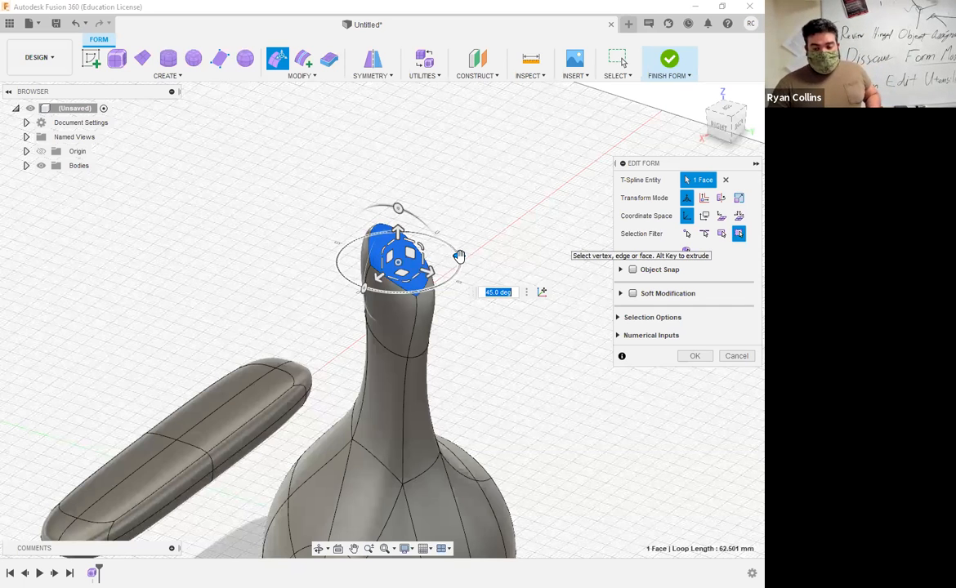
pyautogui.write('75')
pyautogui.press('Return')
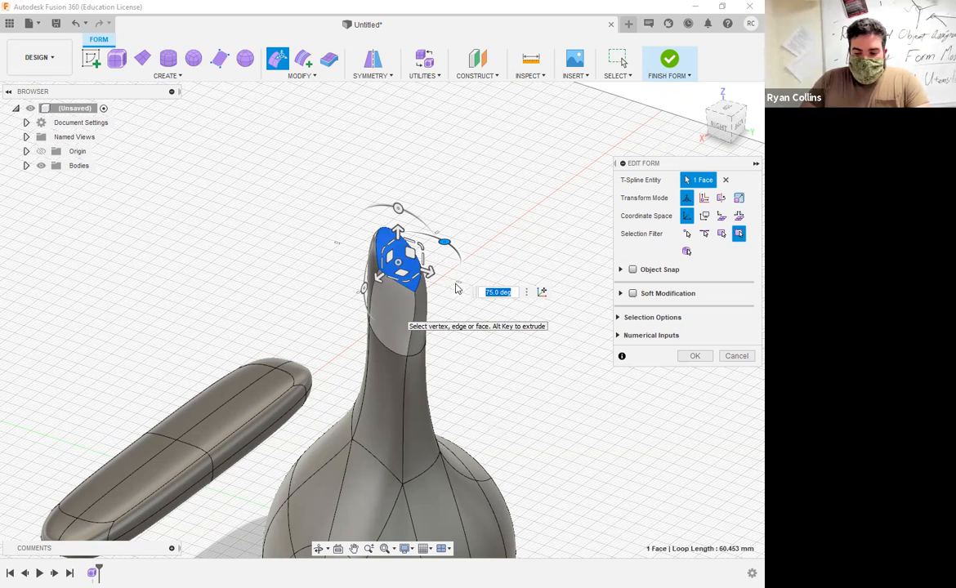
# Step: Pull a side face of the sphere outward along the green axis into a long arm, about 214 mm, and accept the form edit
pyautogui.scroll(-3, 380, 305)
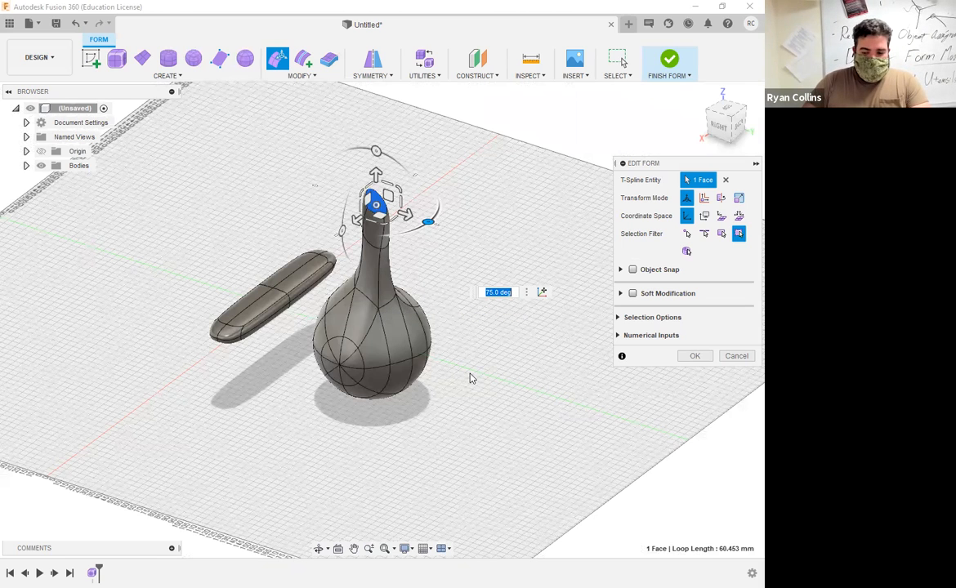
pyautogui.click(395, 339)
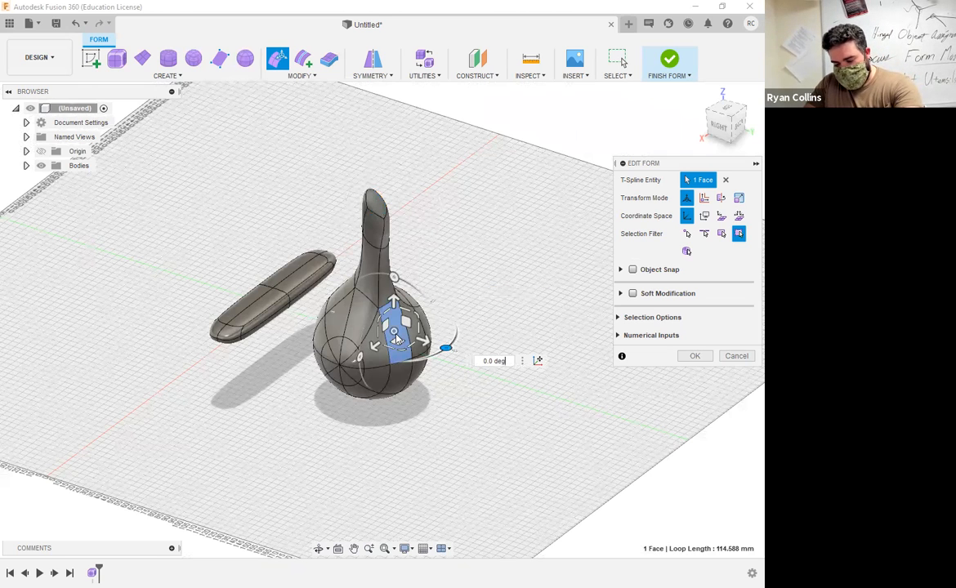
pyautogui.click(495, 278)
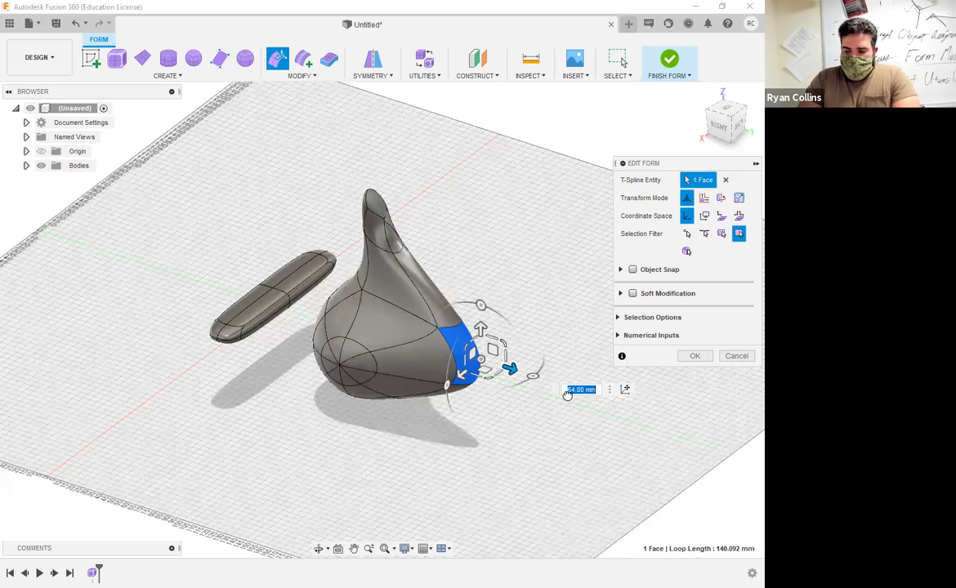
pyautogui.moveTo(701, 447); pyautogui.dragTo(698, 446)
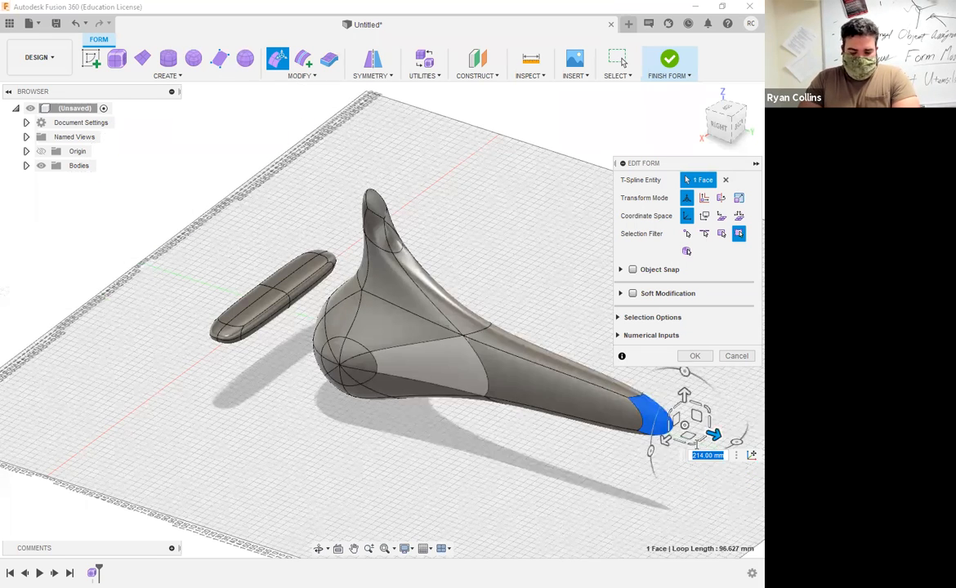
pyautogui.keyDown('shift'); pyautogui.moveTo(373, 327); pyautogui.dragTo(480, 305, button='middle'); pyautogui.keyUp('shift')
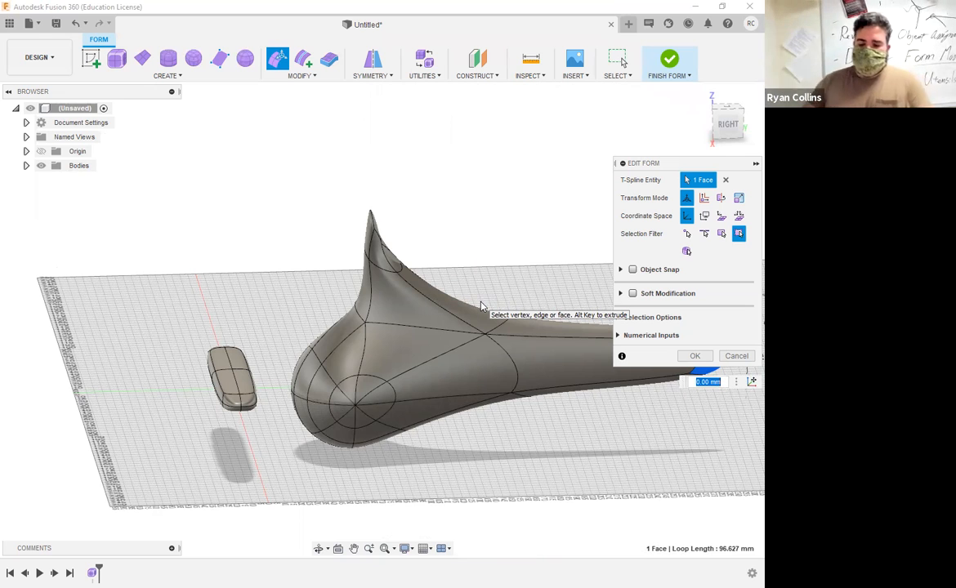
pyautogui.click(704, 358)
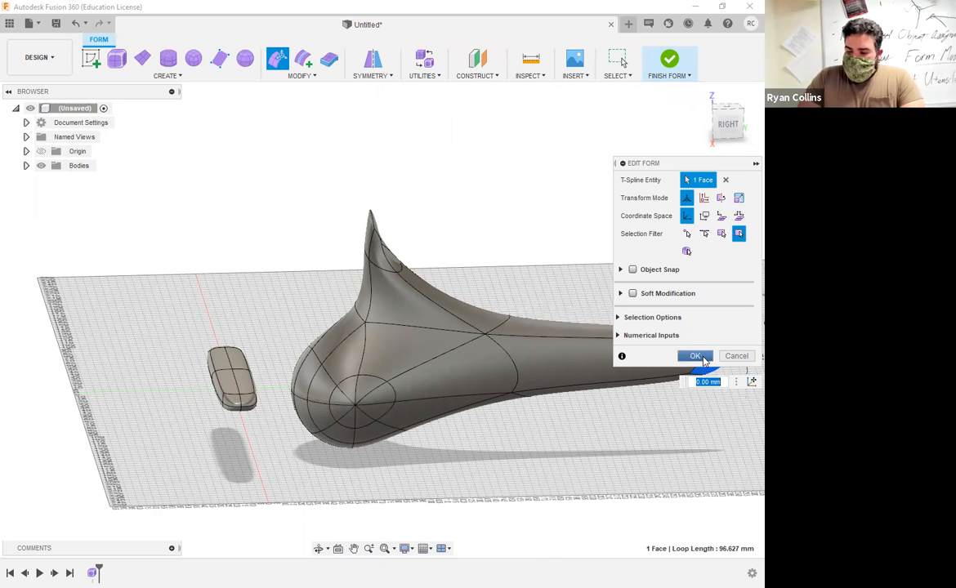
pyautogui.moveTo(253, 304); pyautogui.dragTo(206, 263, button='middle')
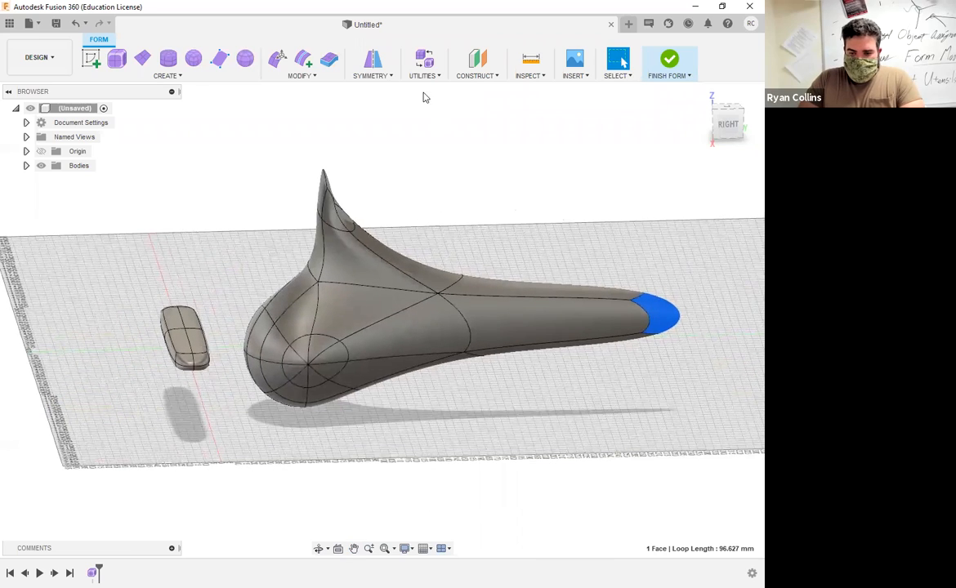
pyautogui.click(301, 79)
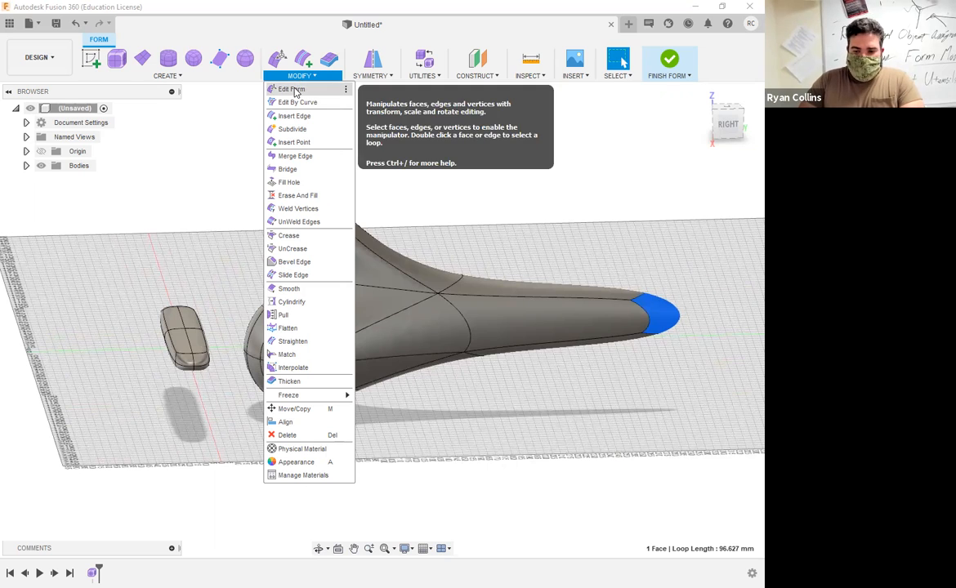
pyautogui.click(412, 347)
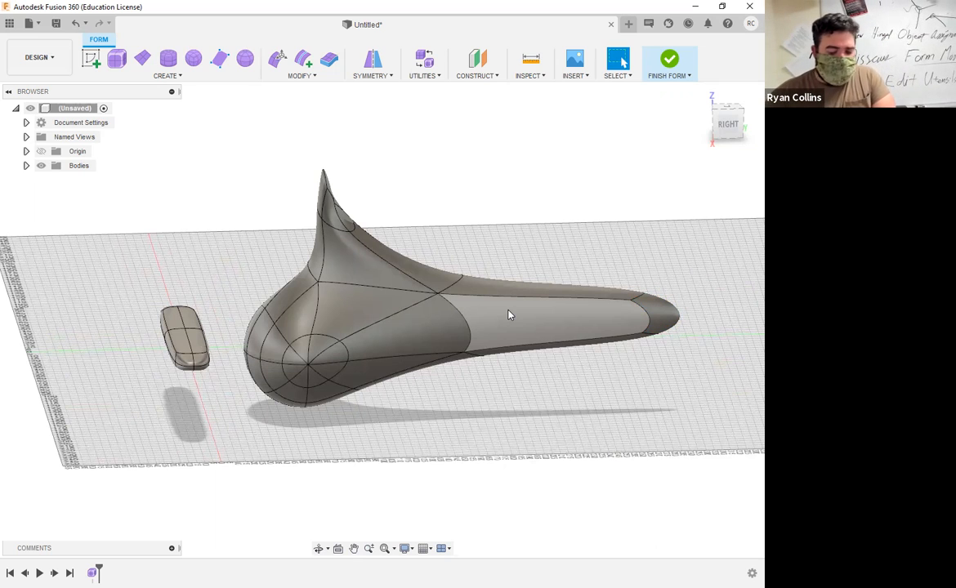
pyautogui.scroll(4, 203, 314)
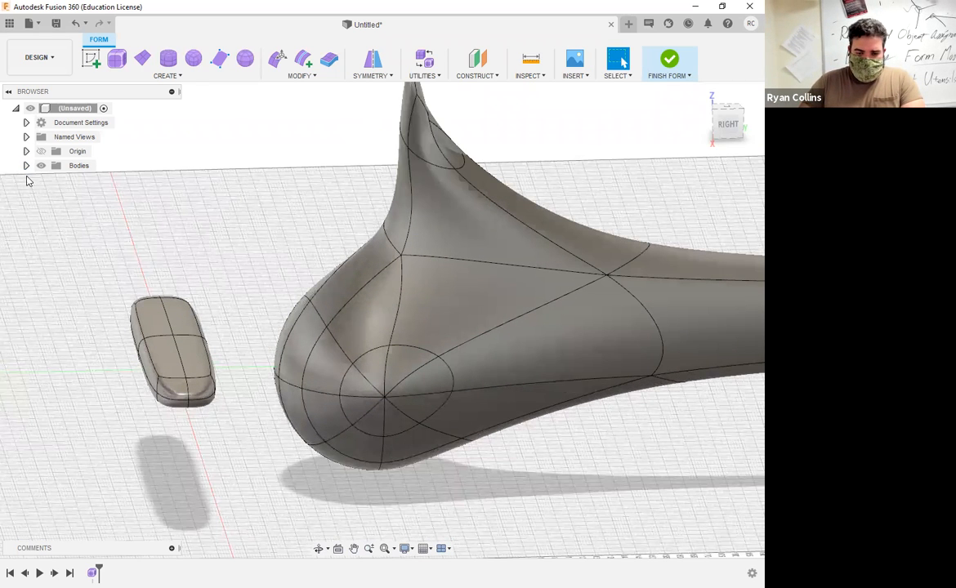
# Step: Expand the list of bodies and hide Body3, the reshaped sphere
pyautogui.click(26, 166)
pyautogui.click(50, 194)
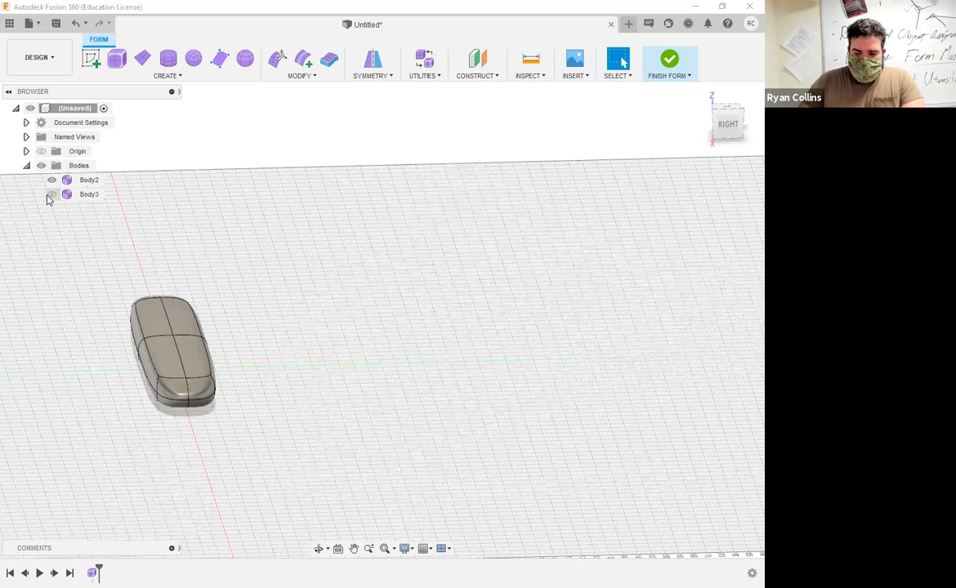
pyautogui.scroll(5, 303, 342)
pyautogui.keyDown('shift'); pyautogui.moveTo(482, 348); pyautogui.dragTo(506, 352, button='middle'); pyautogui.keyUp('shift')
pyautogui.moveTo(506, 352); pyautogui.dragTo(506, 161, button='middle')
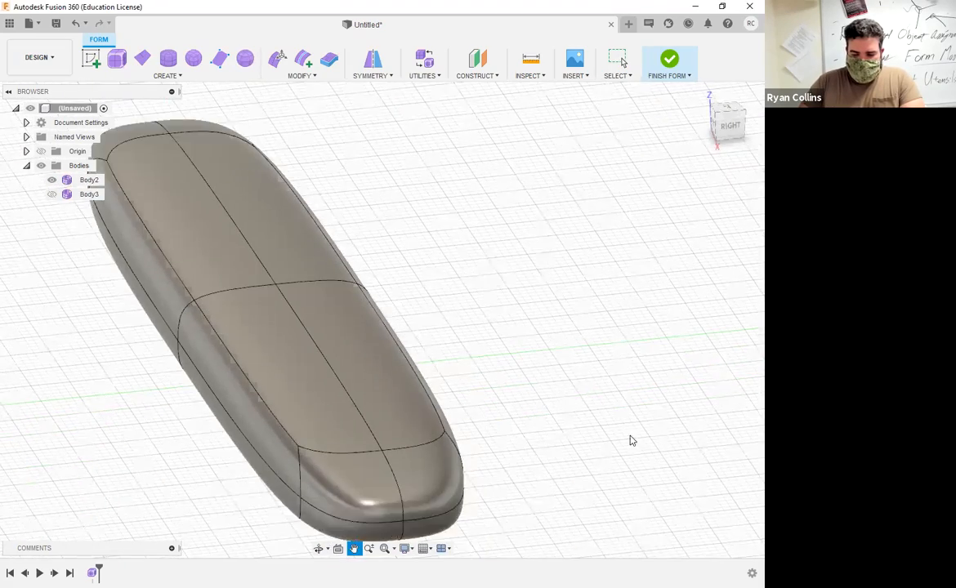
# Step: Pull a long side face of the box body outward with Edit Form so that side bulges
pyautogui.click(274, 57)
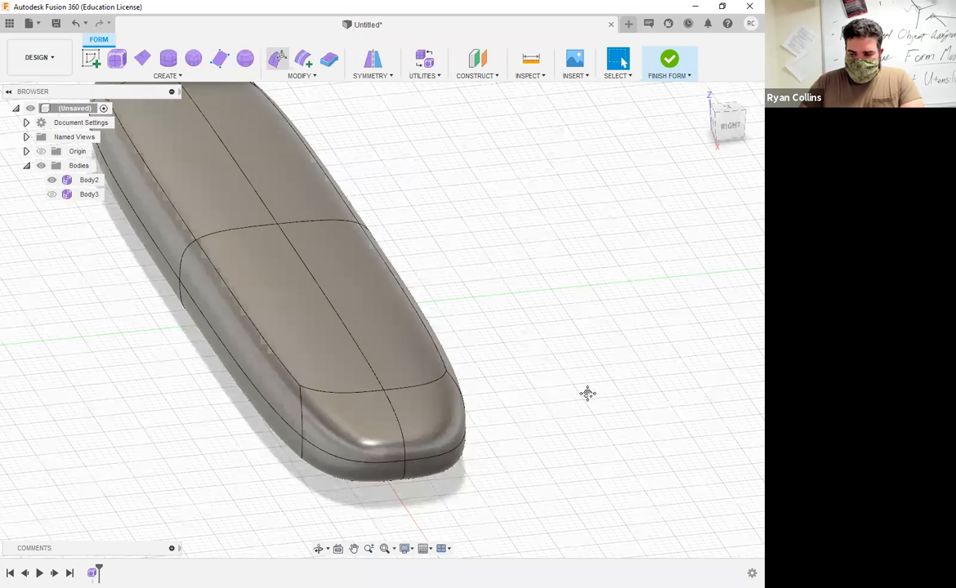
pyautogui.scroll(-4, 499, 403)
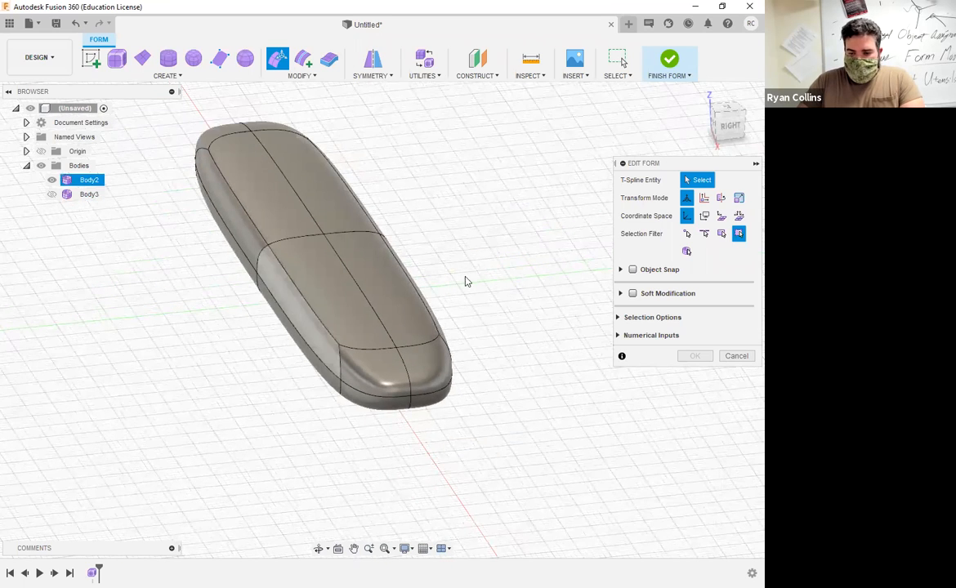
pyautogui.click(288, 304)
pyautogui.moveTo(336, 307); pyautogui.dragTo(75, 332)
pyautogui.keyDown('shift'); pyautogui.moveTo(430, 258); pyautogui.dragTo(311, 80, button='middle'); pyautogui.keyUp('shift')
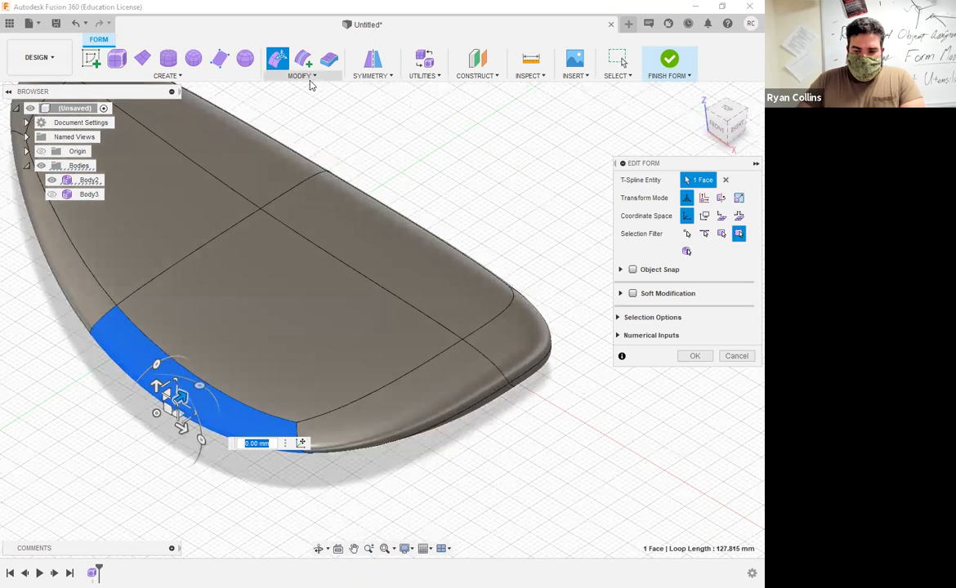
# Step: Insert edges on both sides of the body's middle edge loop in Simple mode, at an insert location of 0.38
pyautogui.click(304, 76)
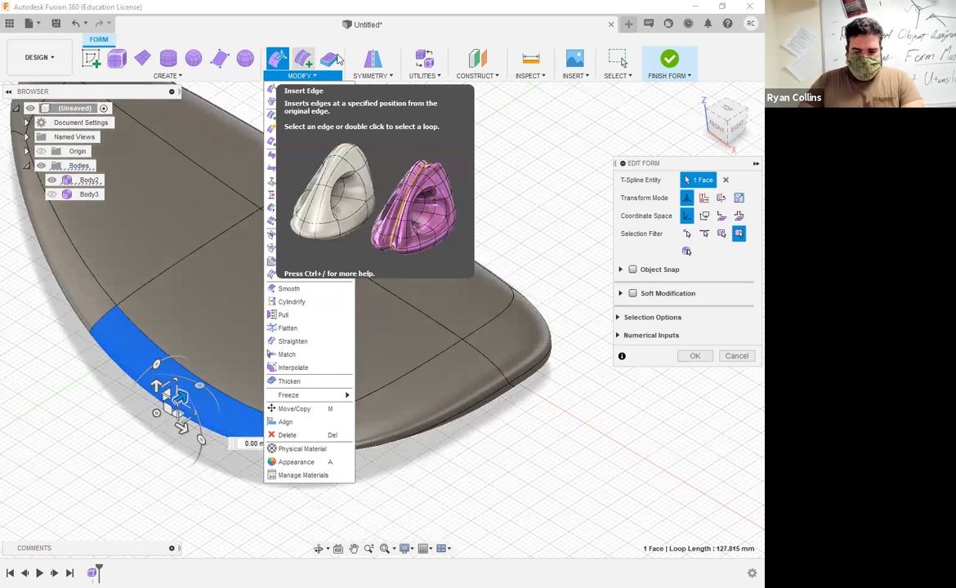
pyautogui.click(302, 59)
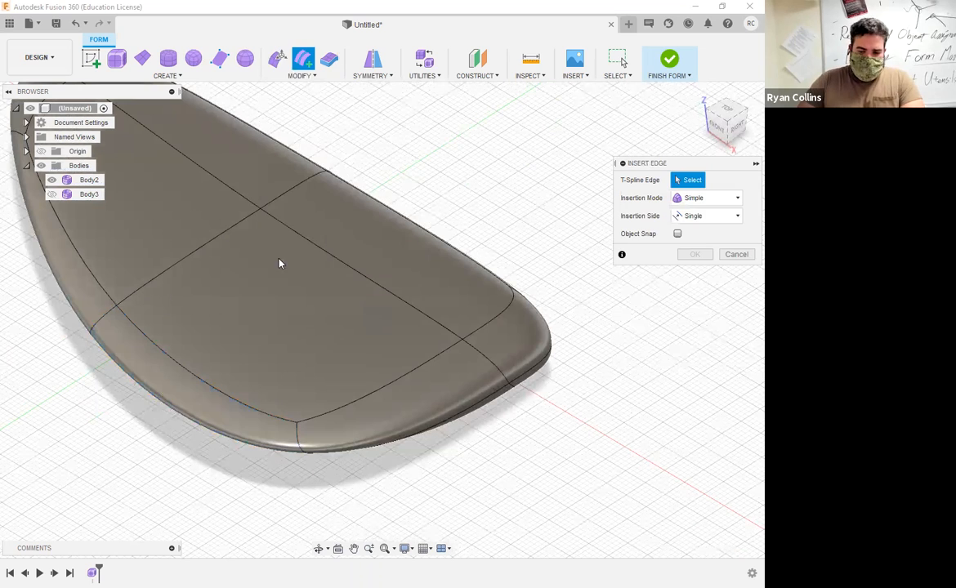
pyautogui.click(206, 248)
pyautogui.doubleClick(206, 247)
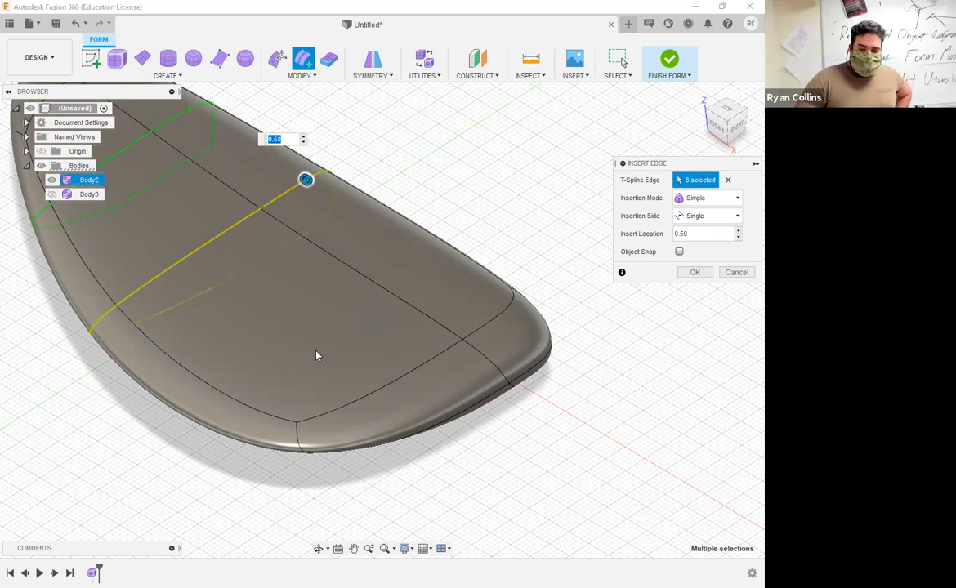
pyautogui.moveTo(267, 157); pyautogui.dragTo(377, 232, button='middle')
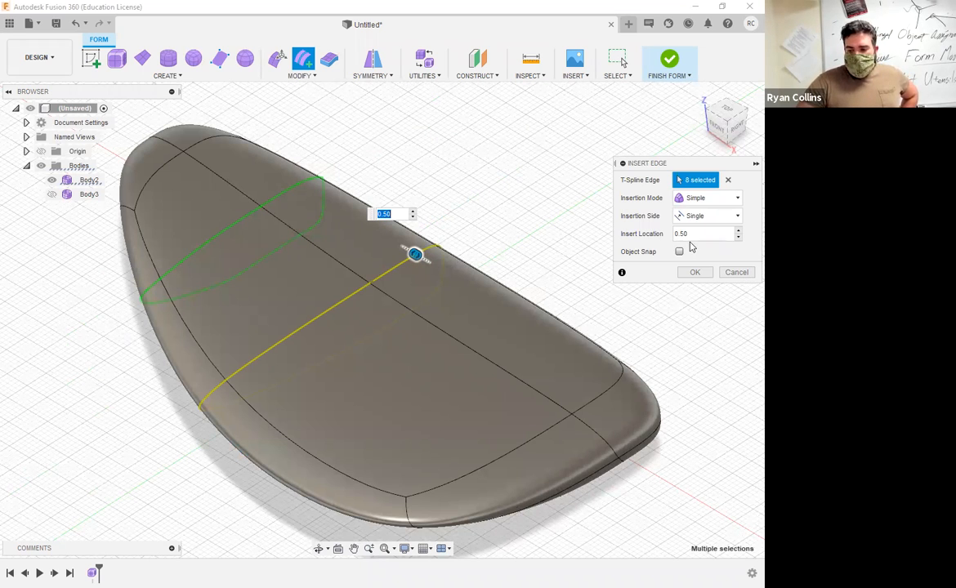
pyautogui.click(707, 216)
pyautogui.click(687, 247)
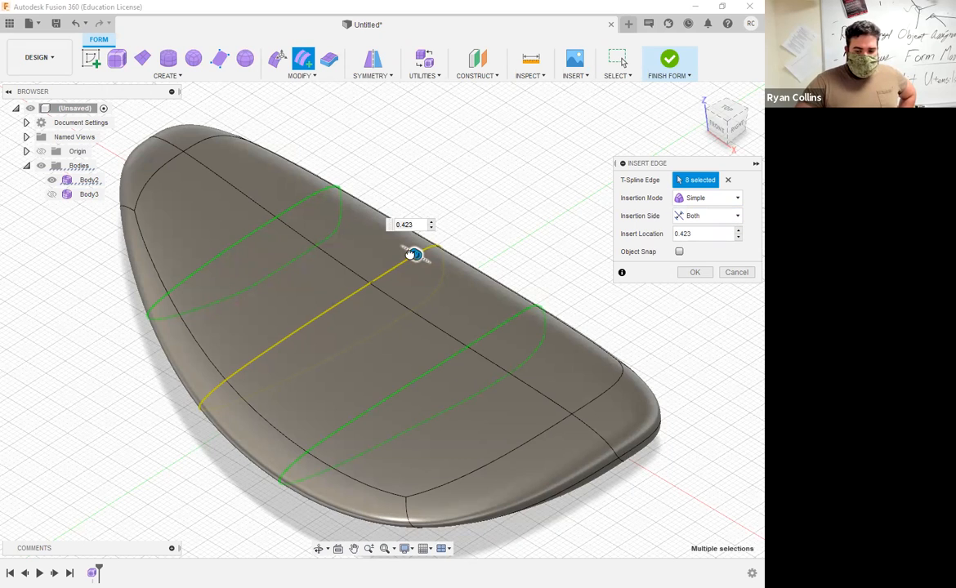
pyautogui.moveTo(414, 255); pyautogui.dragTo(422, 260)
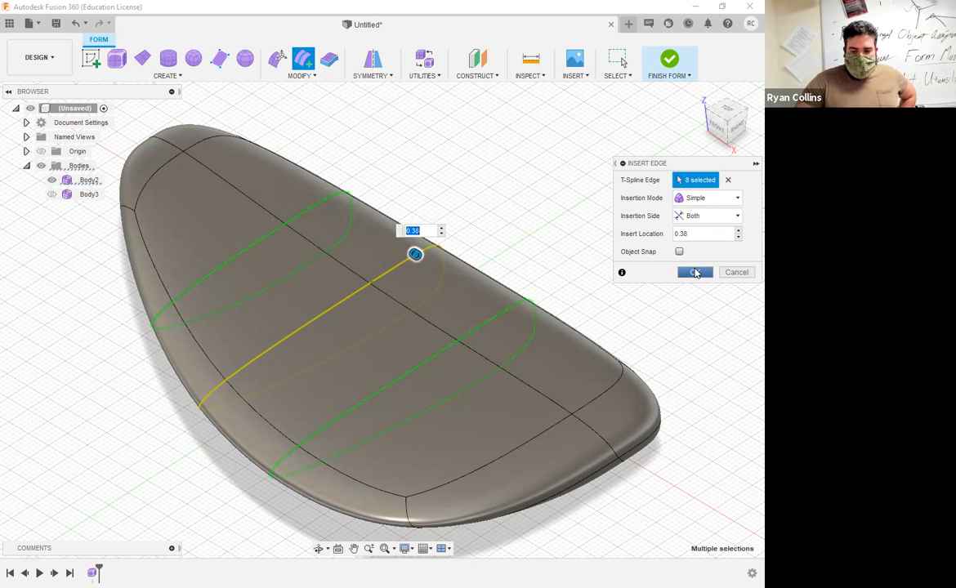
pyautogui.click(695, 273)
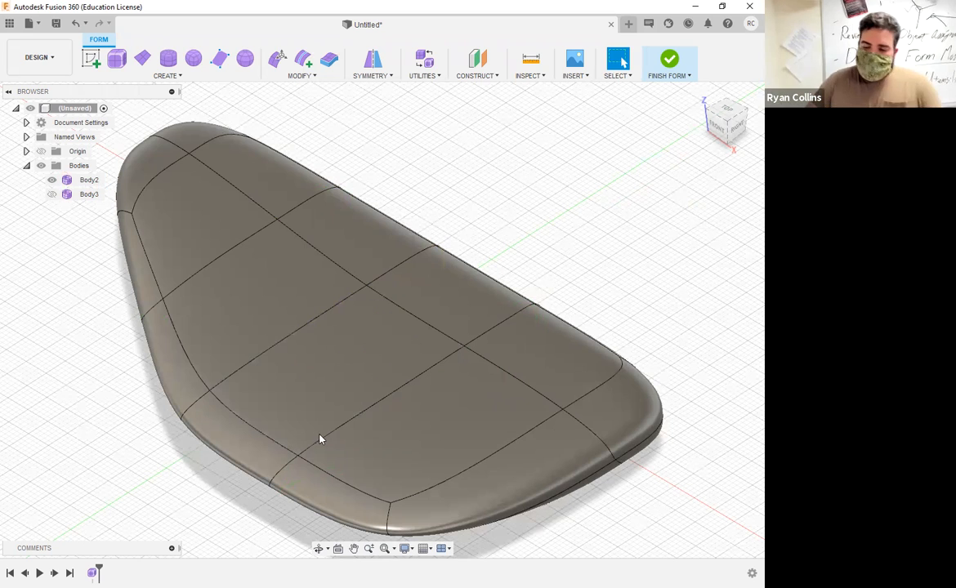
# Step: Select the four short rim edges along the bulged side in Edit Form and shift them slightly inward
pyautogui.click(331, 376)
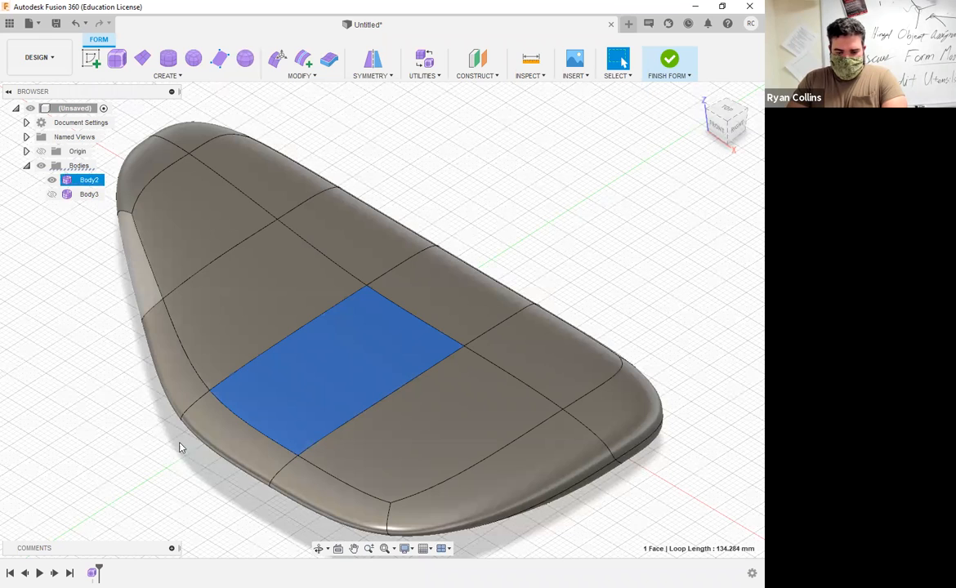
pyautogui.click(152, 298)
pyautogui.click(278, 60)
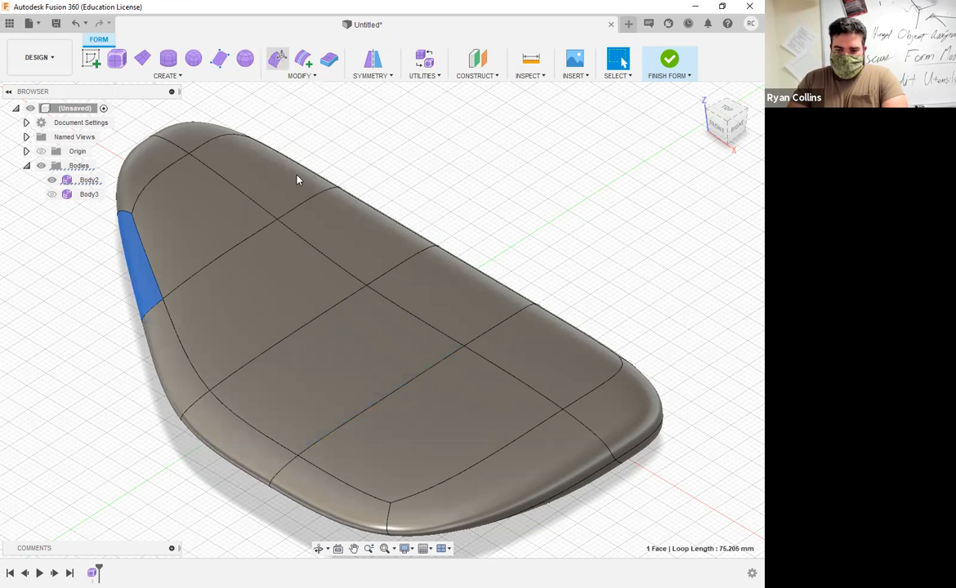
pyautogui.click(147, 315)
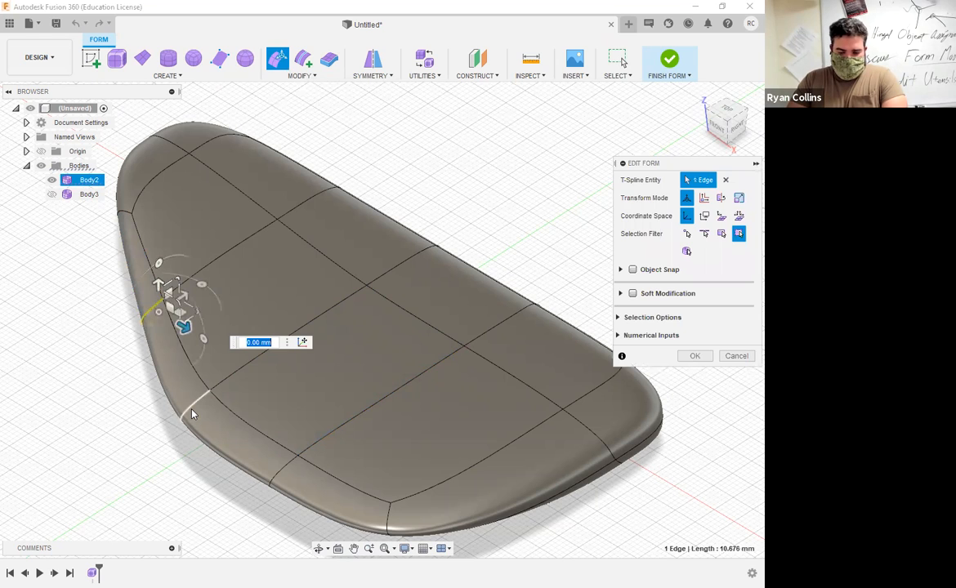
pyautogui.keyDown('shift'); pyautogui.click(195, 405); pyautogui.keyUp('shift')
pyautogui.keyDown('shift'); pyautogui.click(284, 470); pyautogui.keyUp('shift')
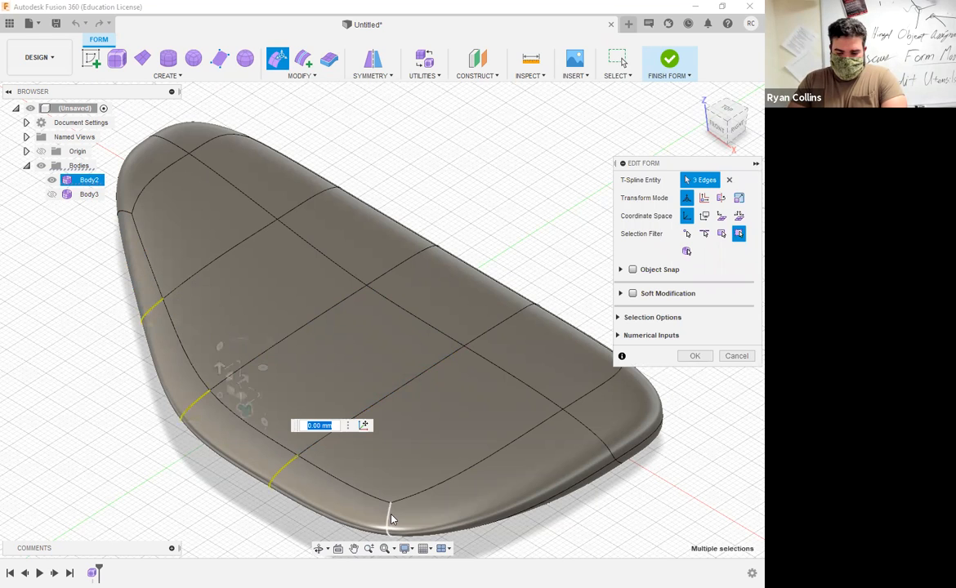
pyautogui.keyDown('shift'); pyautogui.click(390, 518); pyautogui.keyUp('shift')
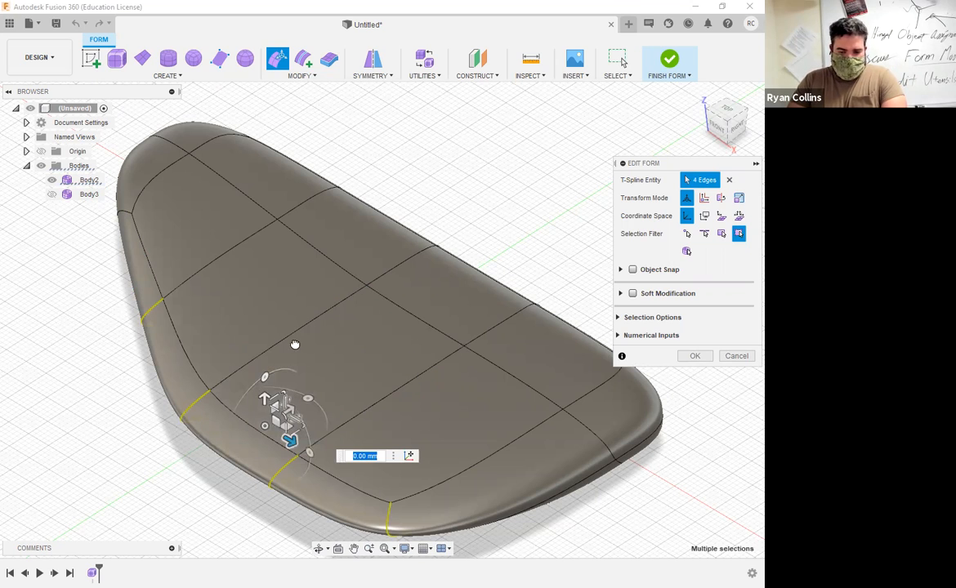
pyautogui.click(569, 227)
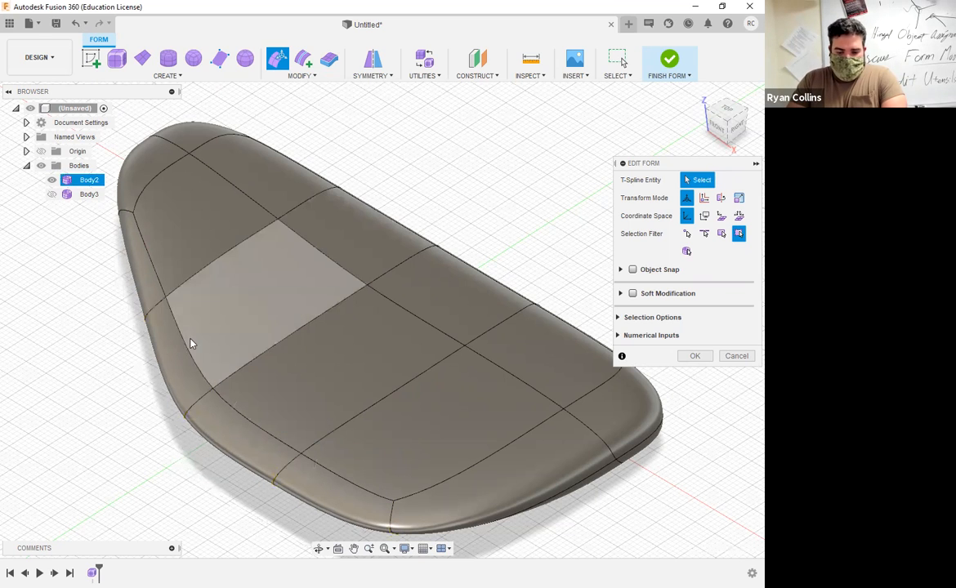
# Step: Pull the two rim edges flanking the bulged side's middle edge outward to leave a notch, and accept the edit
pyautogui.click(157, 311)
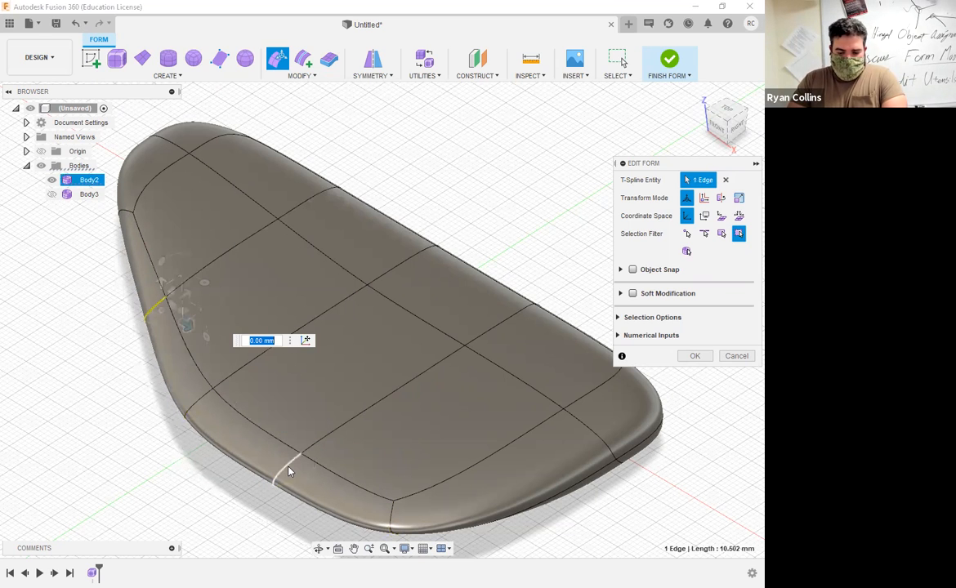
pyautogui.keyDown('shift'); pyautogui.click(325, 439); pyautogui.keyUp('shift')
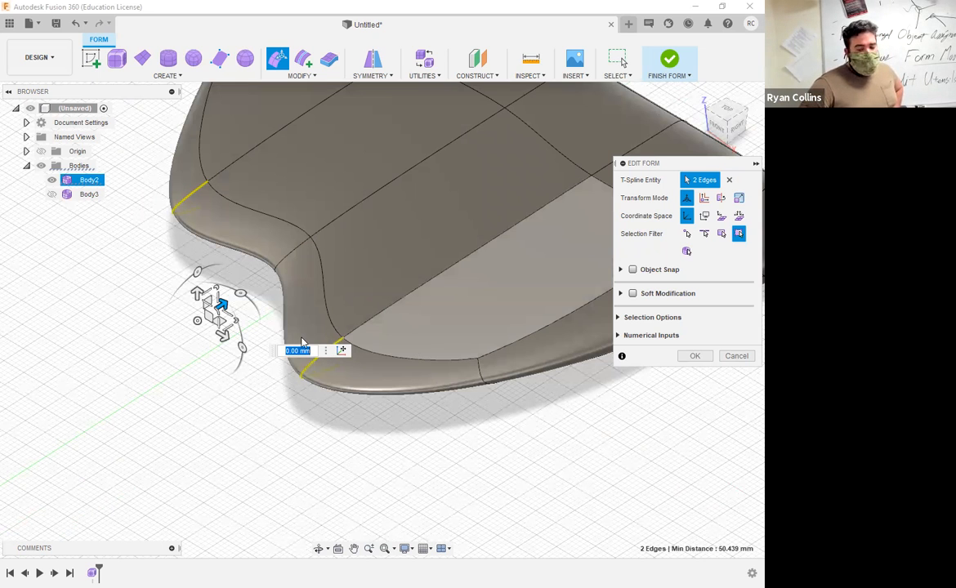
pyautogui.scroll(-3, 385, 261)
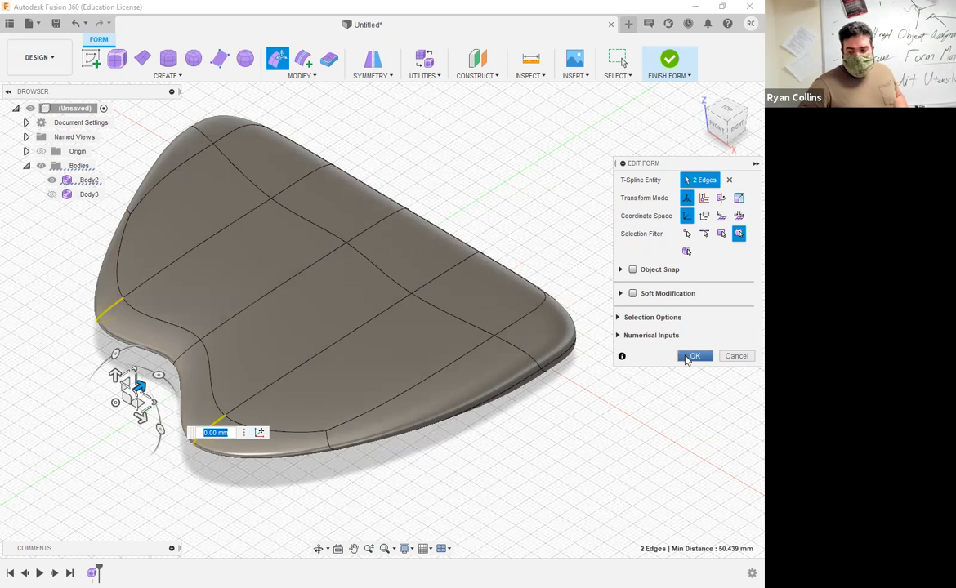
# Step: Try the box and smooth display modes on the visible body, and set it to Control Frame Display
pyautogui.click(424, 76)
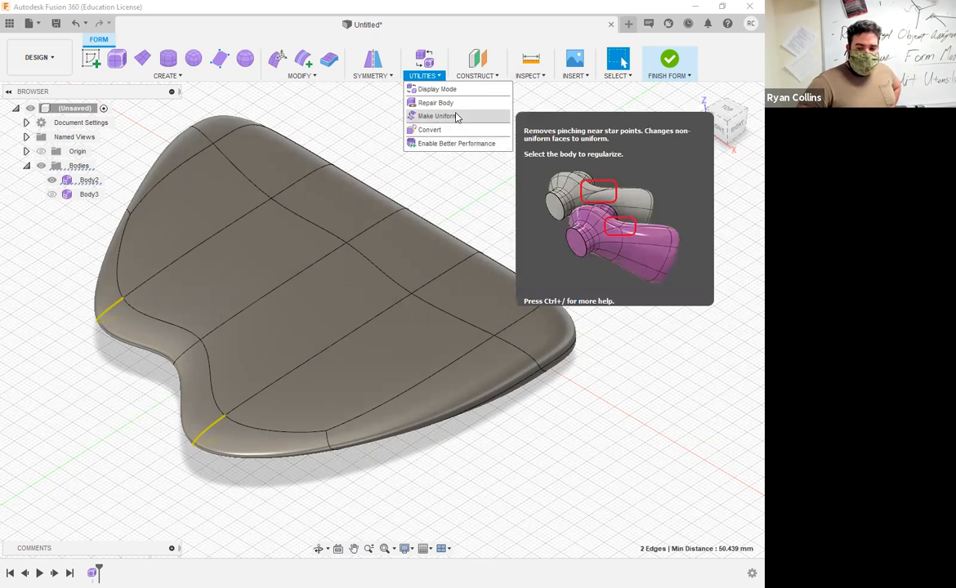
pyautogui.click(438, 74)
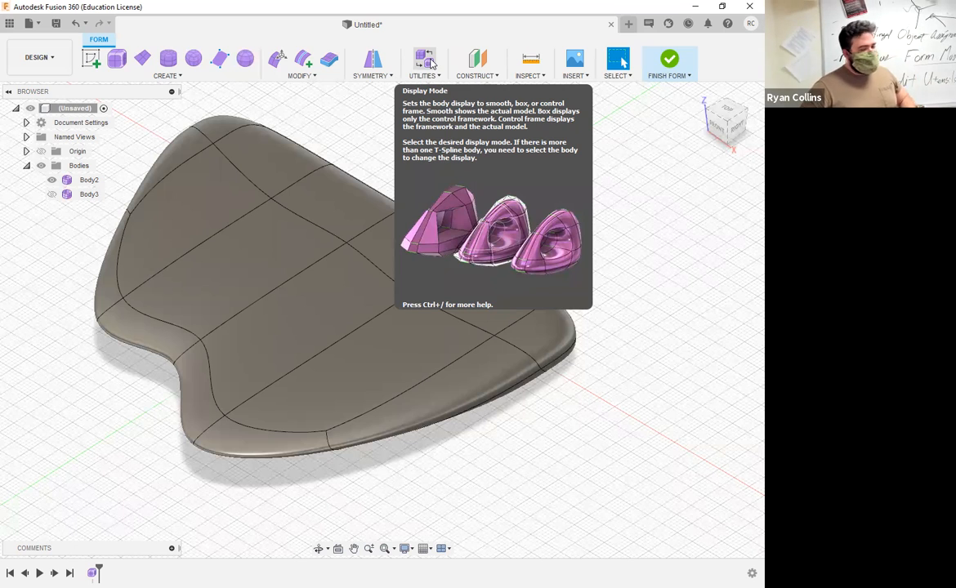
pyautogui.click(428, 61)
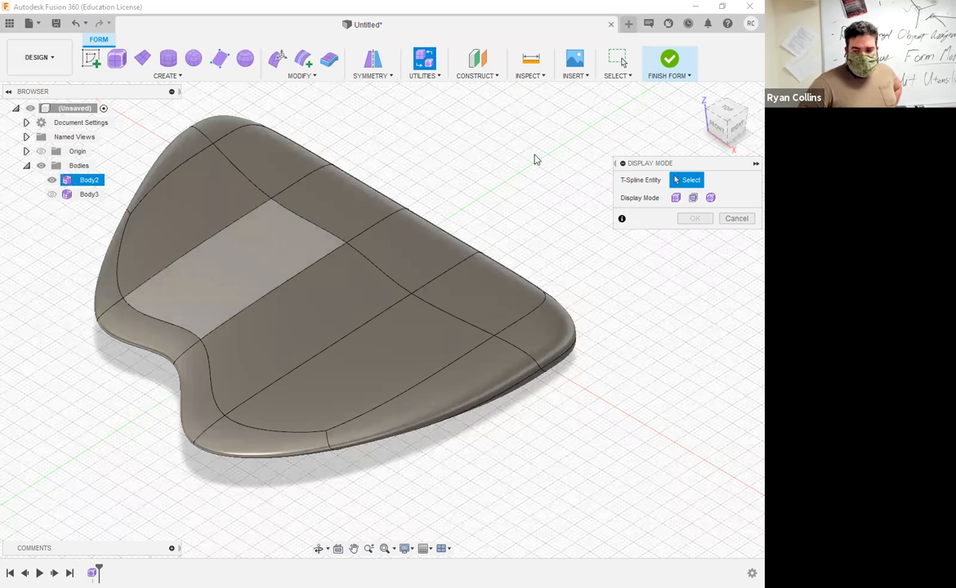
pyautogui.click(277, 213)
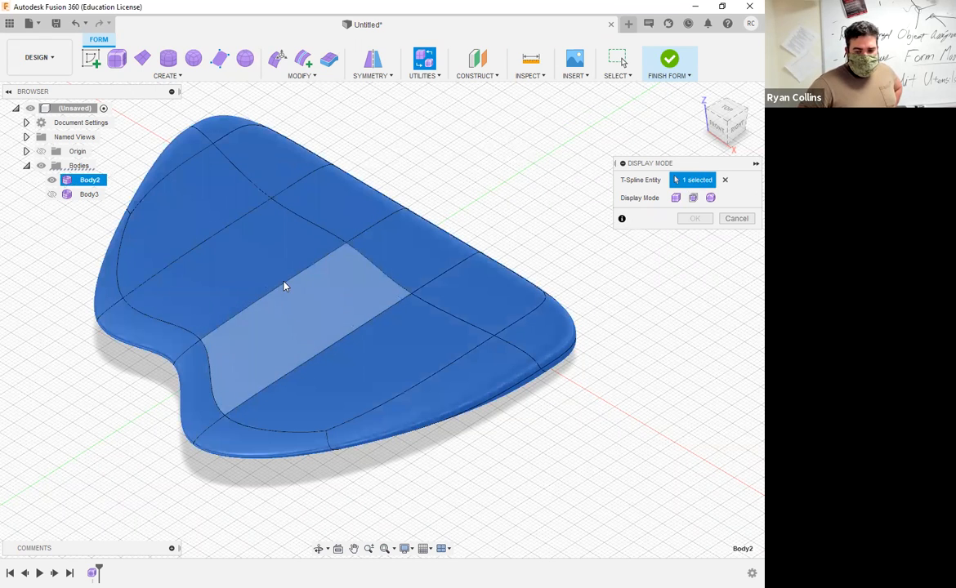
pyautogui.click(677, 199)
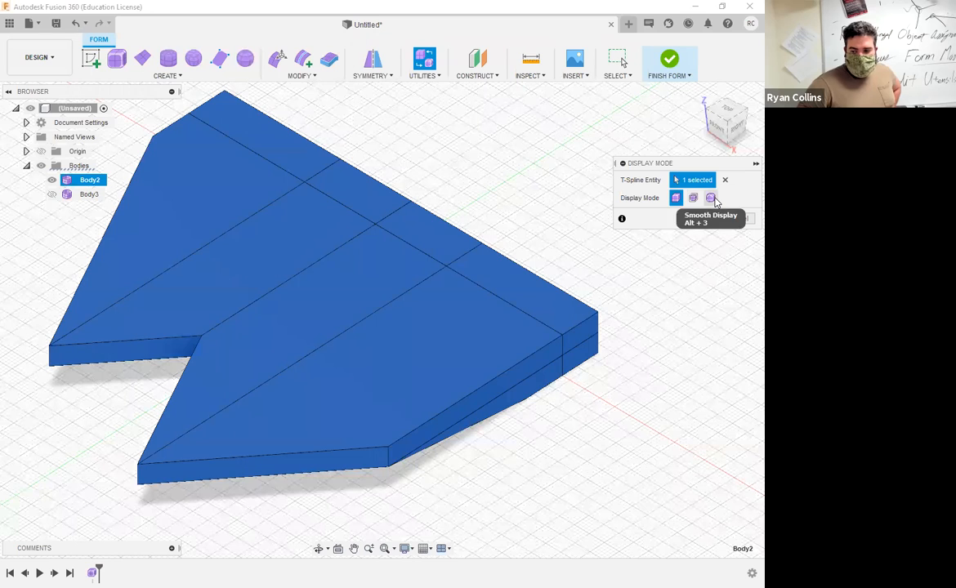
pyautogui.click(711, 198)
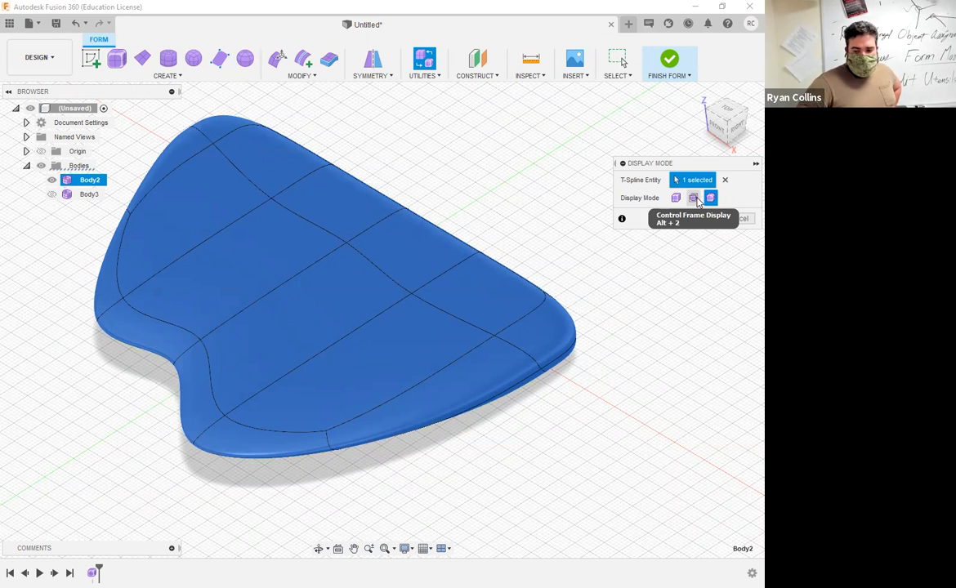
pyautogui.click(695, 198)
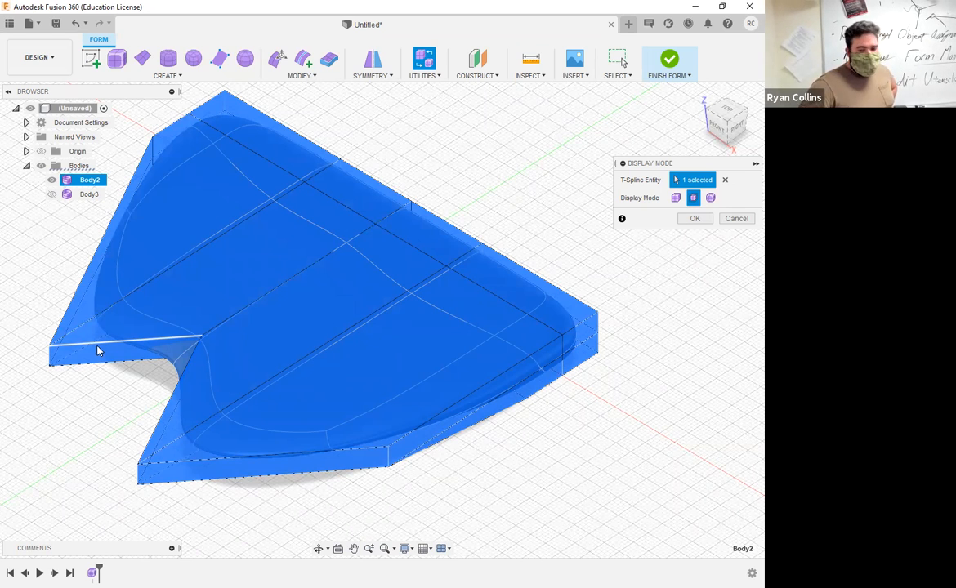
pyautogui.click(688, 219)
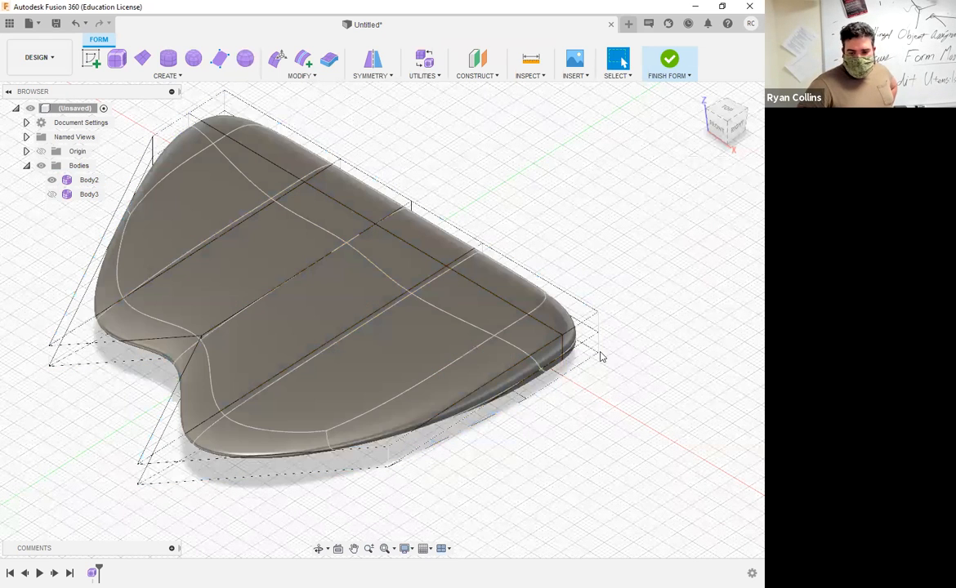
# Step: Select the three upper control-frame vertices around the notch in Edit Form and raise them together along the vertical axis
pyautogui.moveTo(374, 412); pyautogui.dragTo(264, 334, button='middle')
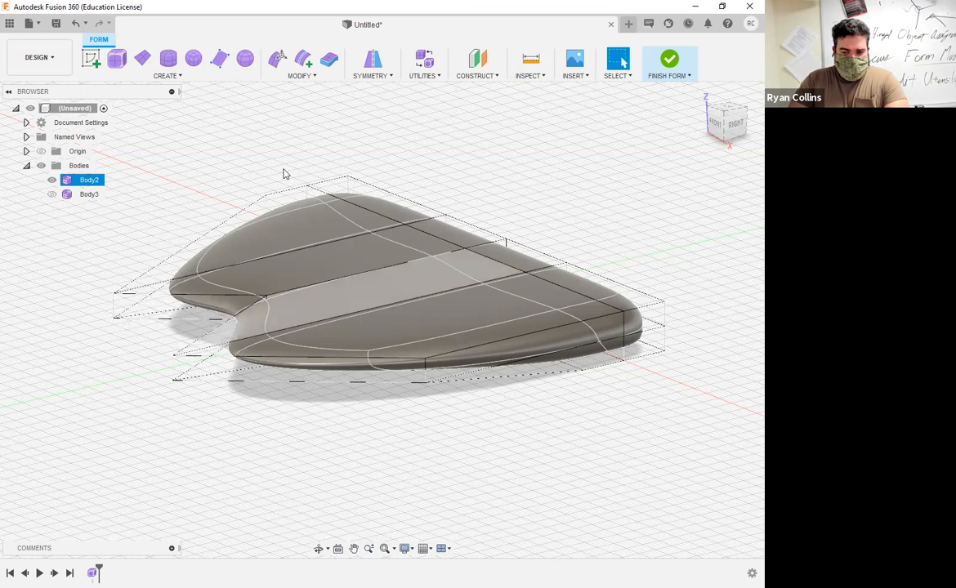
pyautogui.click(280, 58)
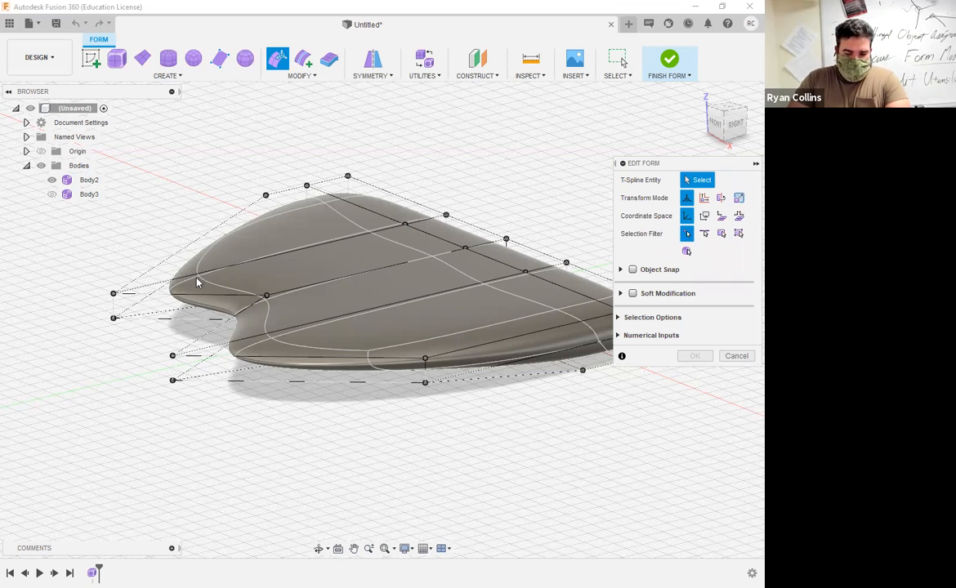
pyautogui.keyDown('shift'); pyautogui.moveTo(205, 293); pyautogui.dragTo(191, 282, button='middle'); pyautogui.keyUp('shift')
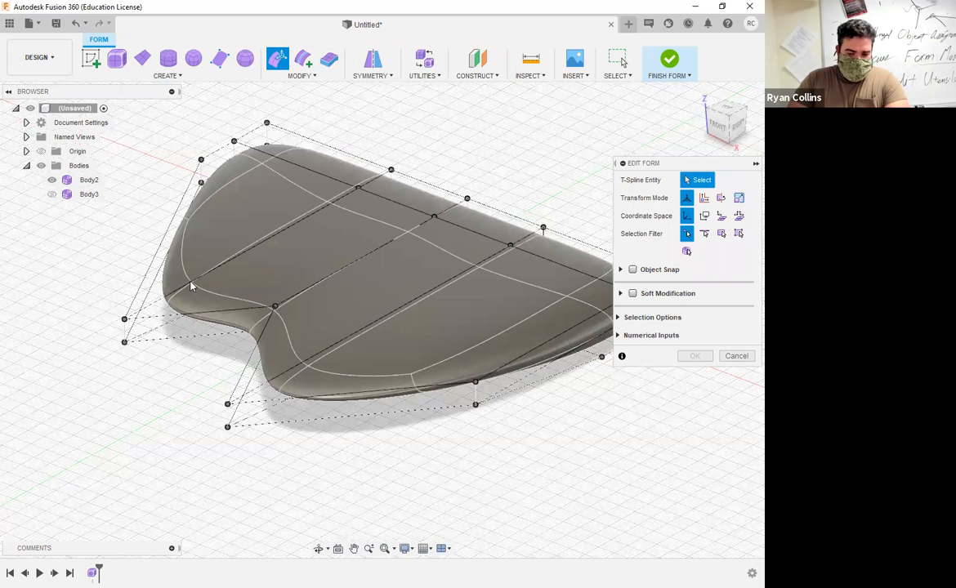
pyautogui.click(124, 319)
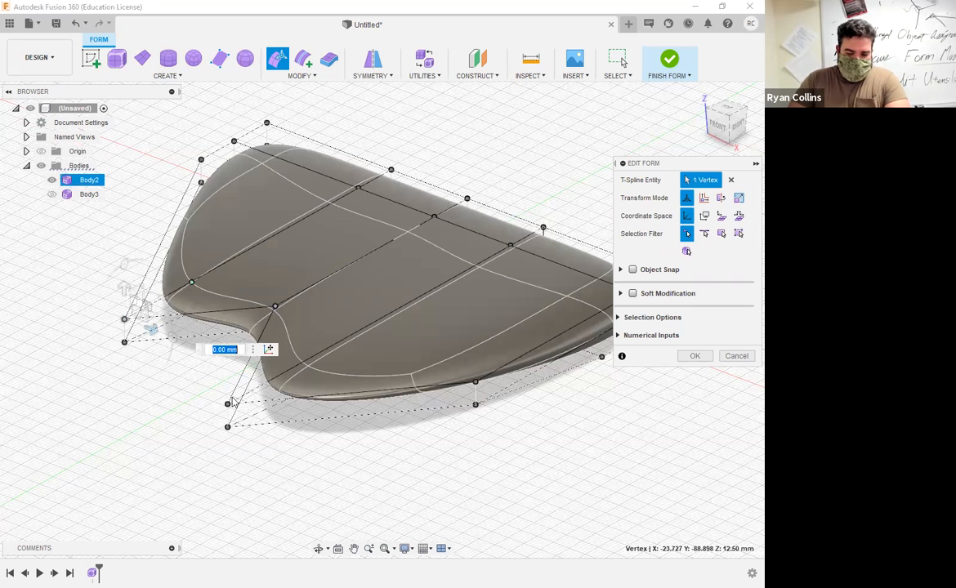
pyautogui.keyDown('ctrl'); pyautogui.click(275, 308); pyautogui.keyUp('ctrl')
pyautogui.keyDown('ctrl'); pyautogui.click(227, 404); pyautogui.keyUp('ctrl')
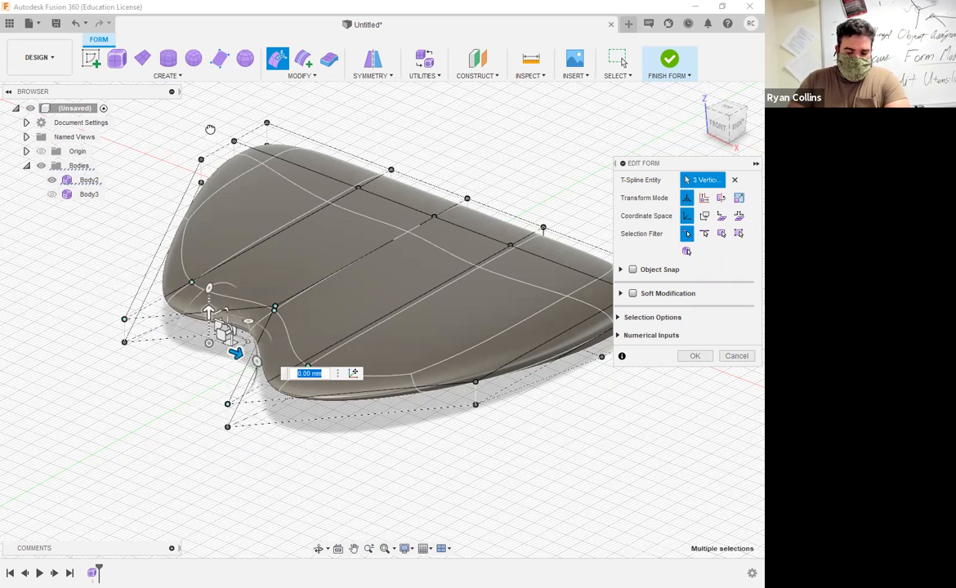
pyautogui.keyDown('shift'); pyautogui.moveTo(291, 303); pyautogui.dragTo(306, 379, button='middle'); pyautogui.keyUp('shift')
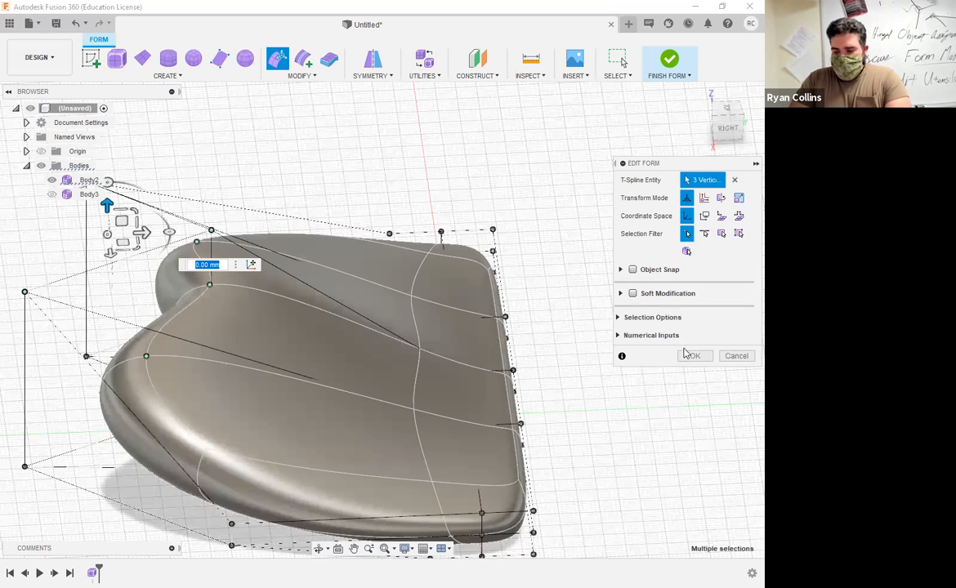
# Step: Leave Edit Form, hide the notched body, and place a new T-Spline sphere with a 100 mm diameter at the origin
pyautogui.press('Escape')
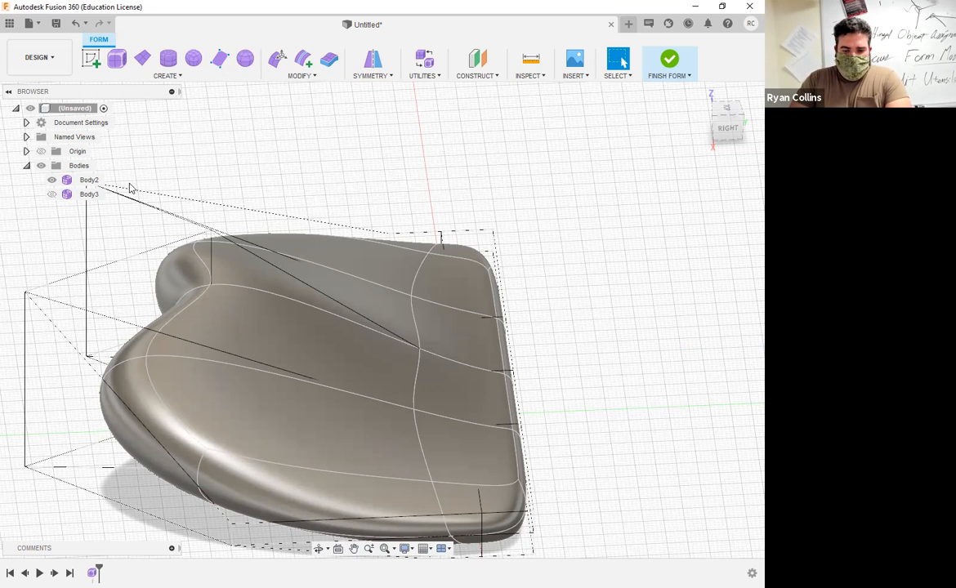
pyautogui.click(51, 182)
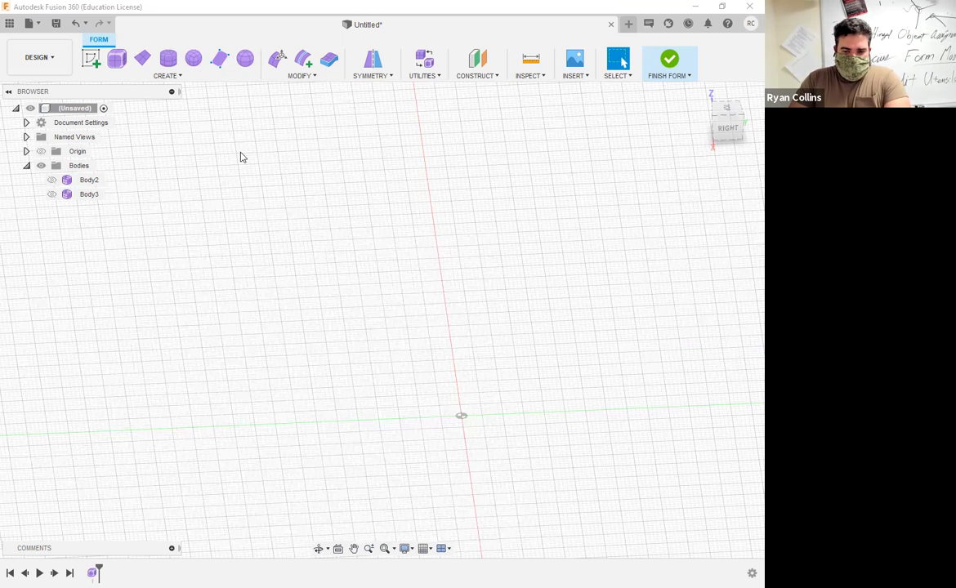
pyautogui.click(245, 58)
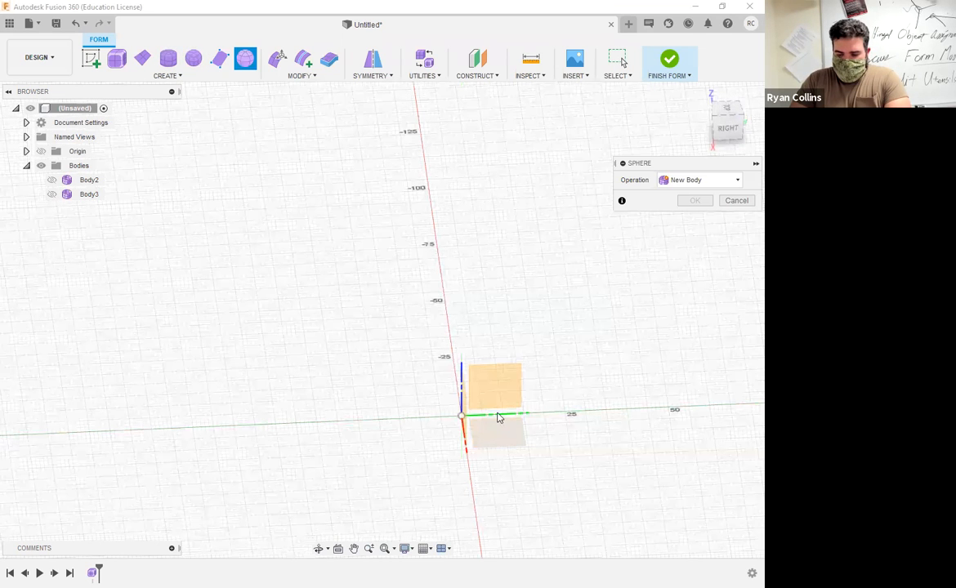
pyautogui.click(499, 417)
pyautogui.click(461, 416)
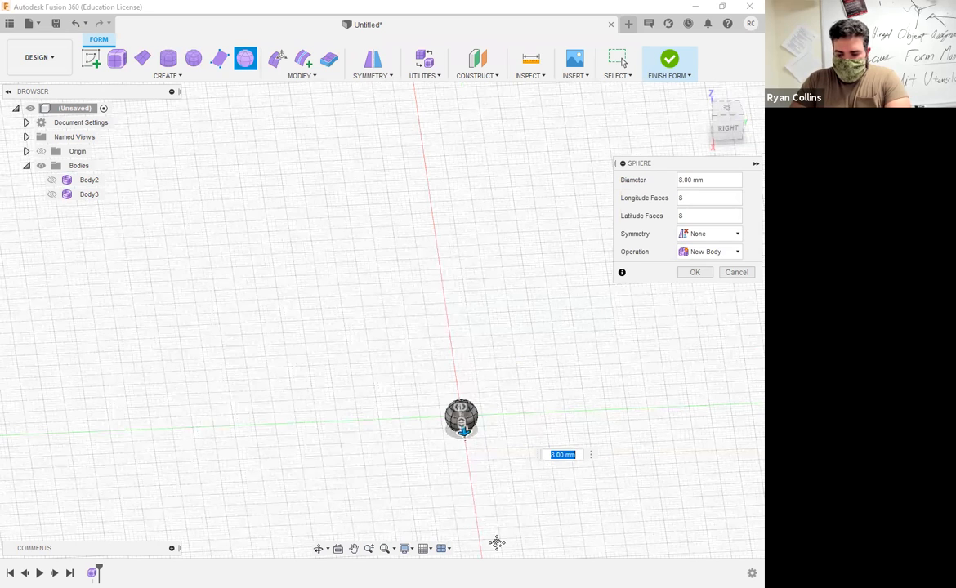
pyautogui.write('100')
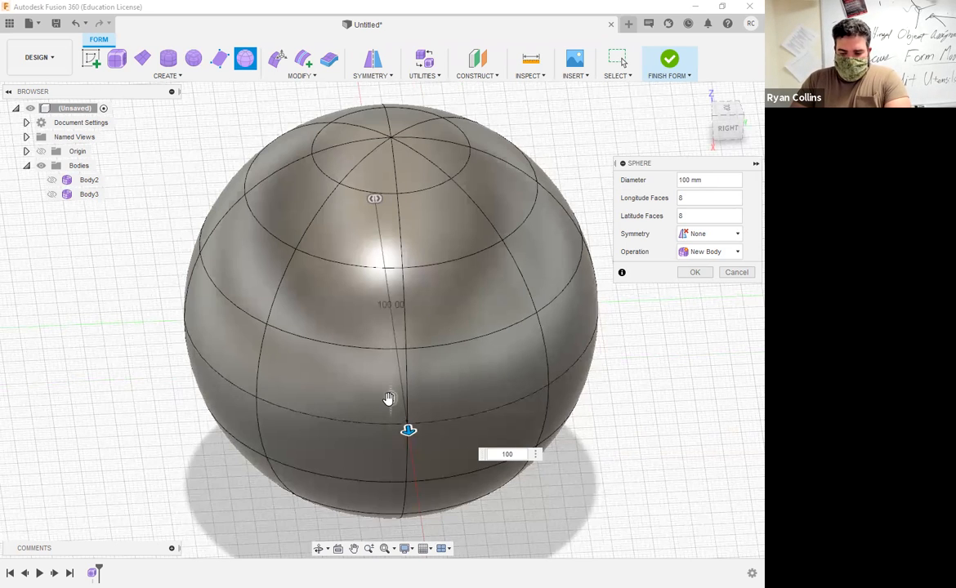
# Step: Set the sphere to 8 latitude faces with no symmetry and create it as a new body
pyautogui.moveTo(389, 400); pyautogui.dragTo(370, 398)
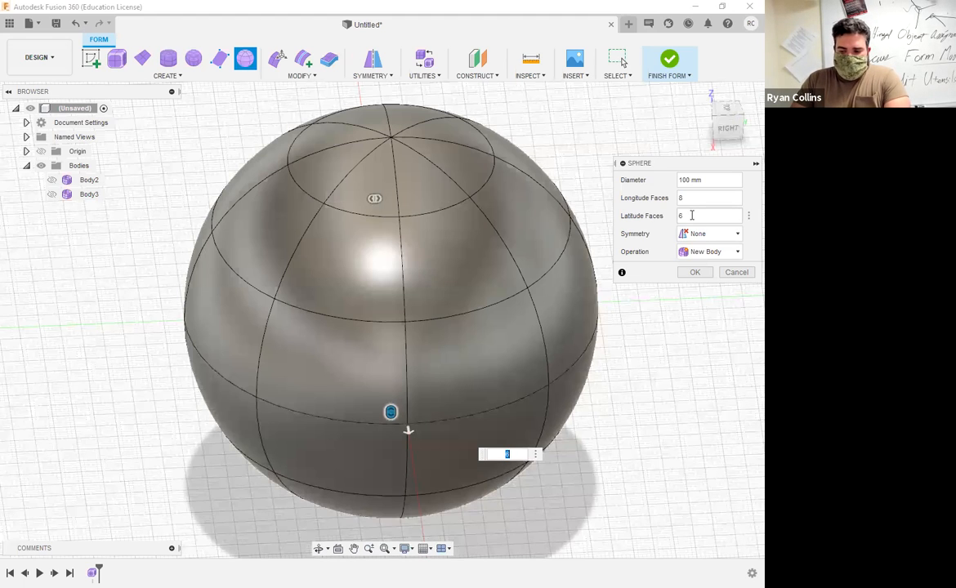
pyautogui.write('8')
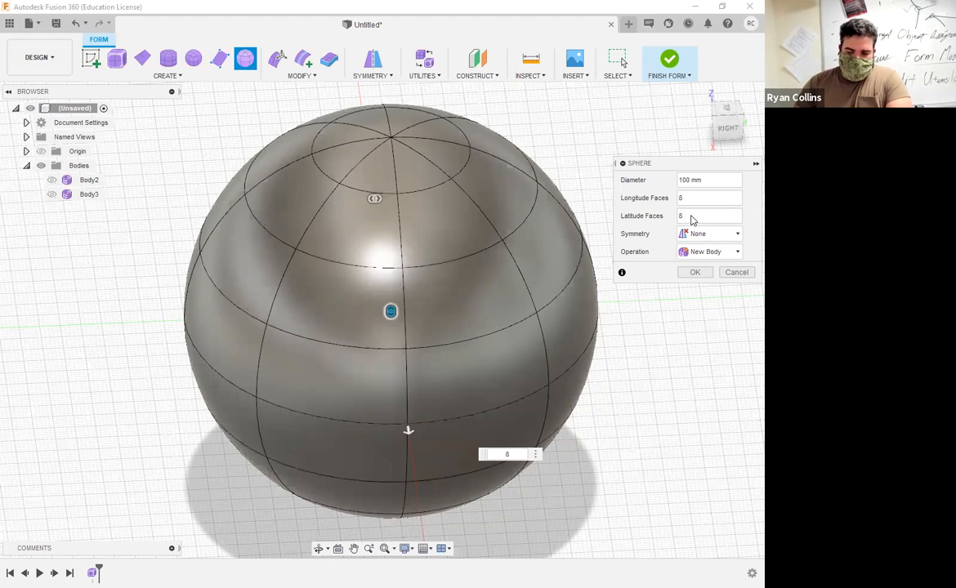
pyautogui.click(729, 235)
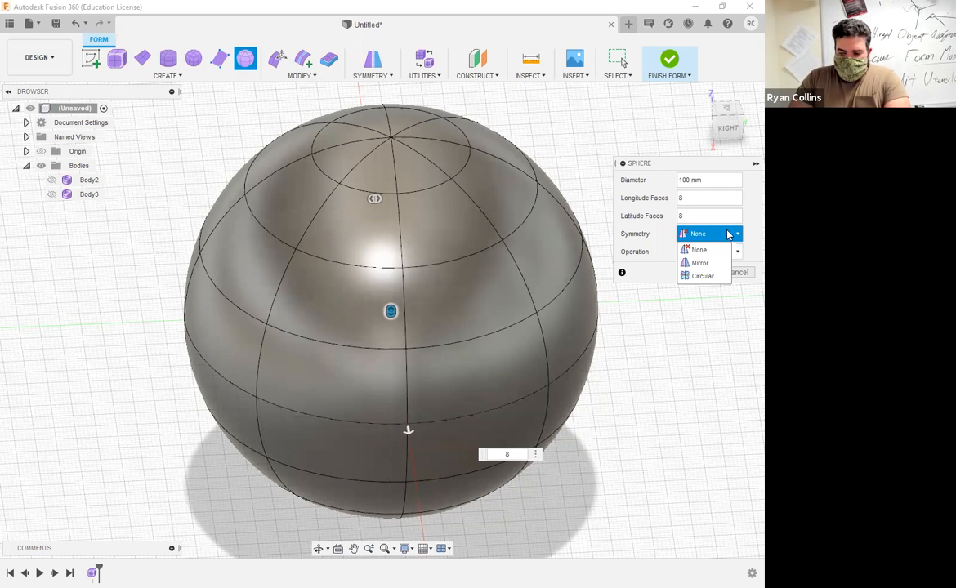
pyautogui.click(700, 275)
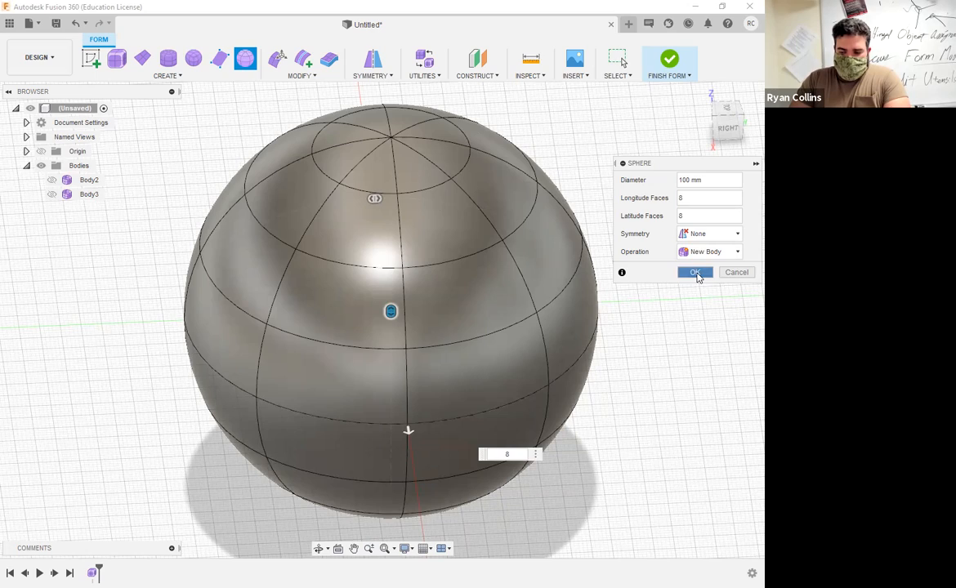
pyautogui.click(699, 274)
pyautogui.moveTo(371, 316); pyautogui.dragTo(229, 349, button='middle')
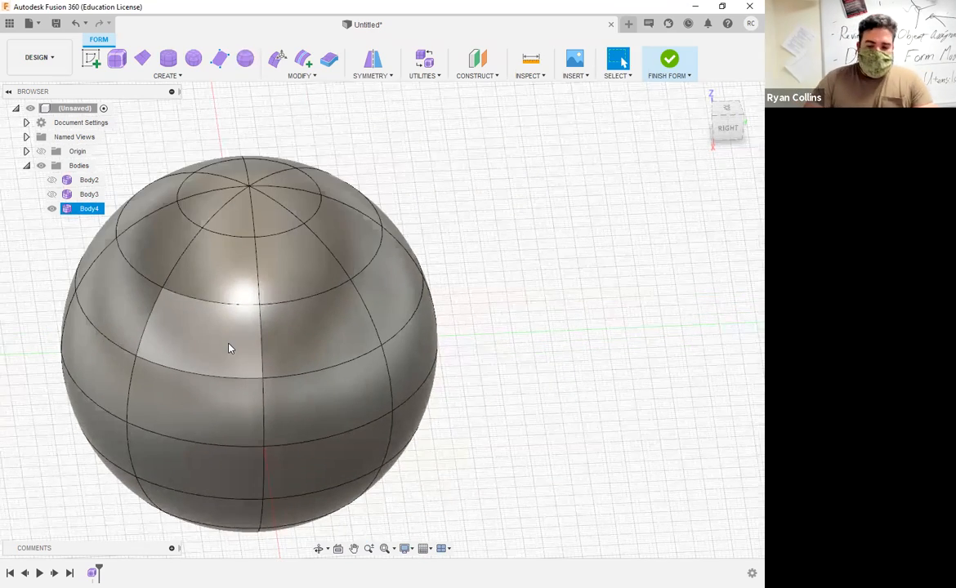
pyautogui.scroll(-3, 229, 349)
pyautogui.click(325, 196)
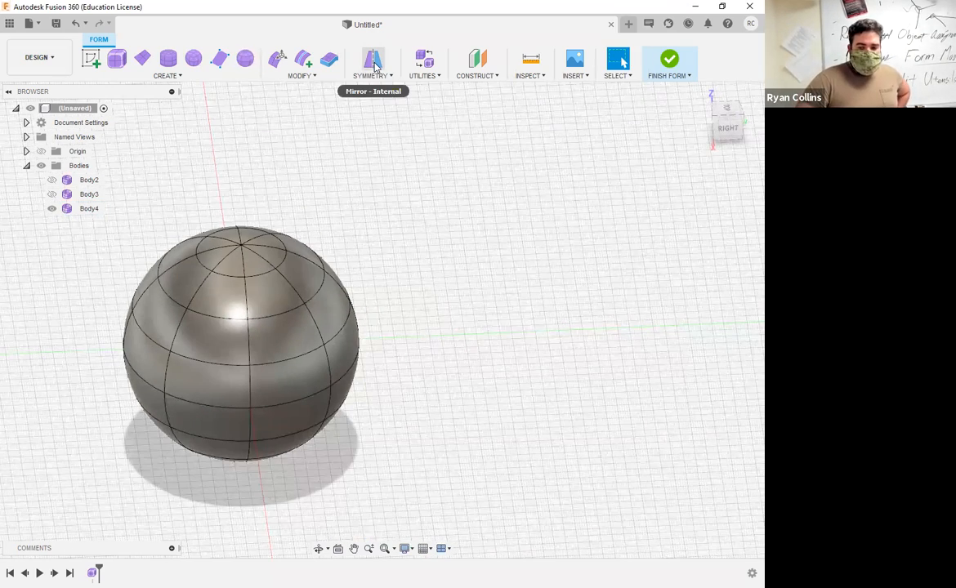
# Step: Add Mirror - Internal symmetry to the sphere using two adjacent faces on either side of its front center edge
pyautogui.click(244, 362)
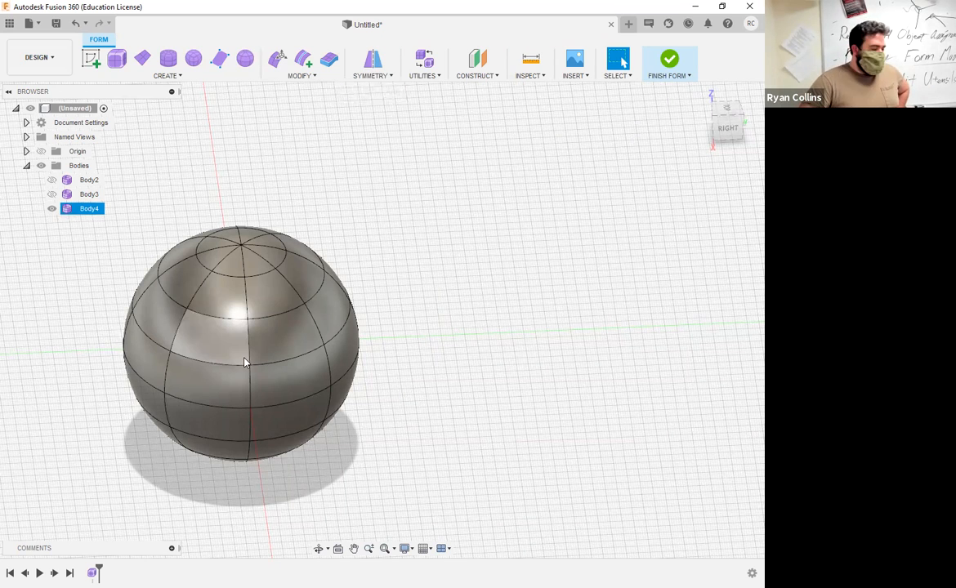
pyautogui.click(302, 234)
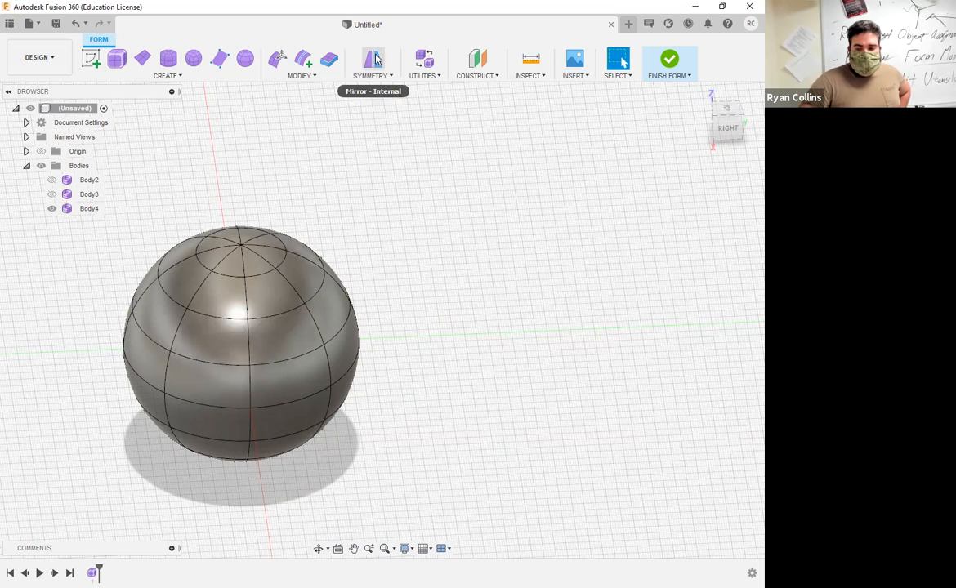
pyautogui.click(375, 59)
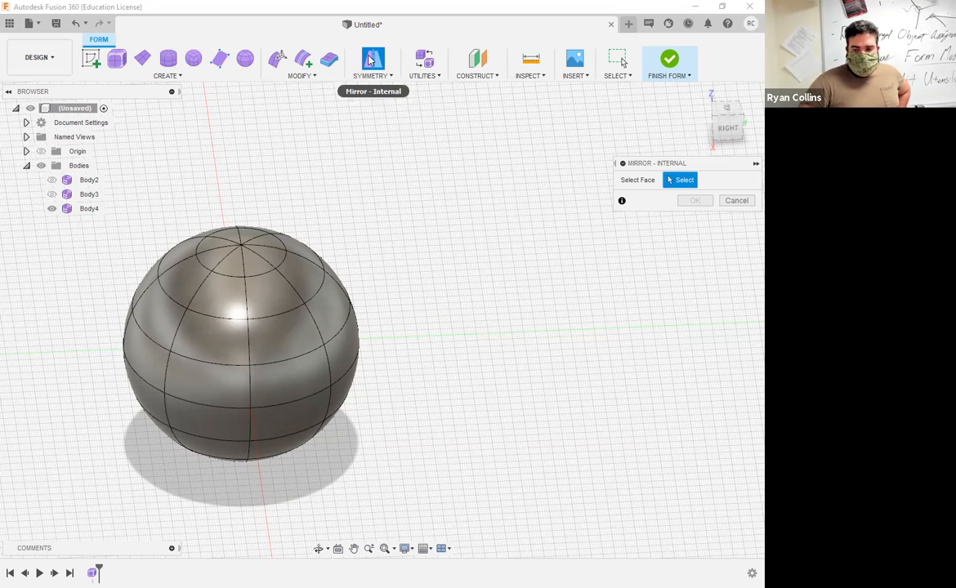
pyautogui.click(213, 355)
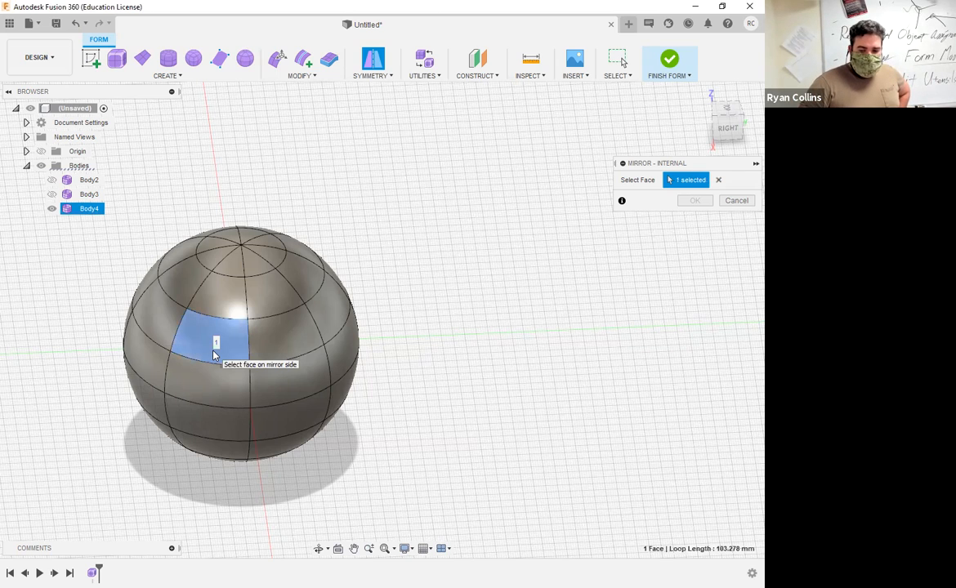
pyautogui.click(284, 354)
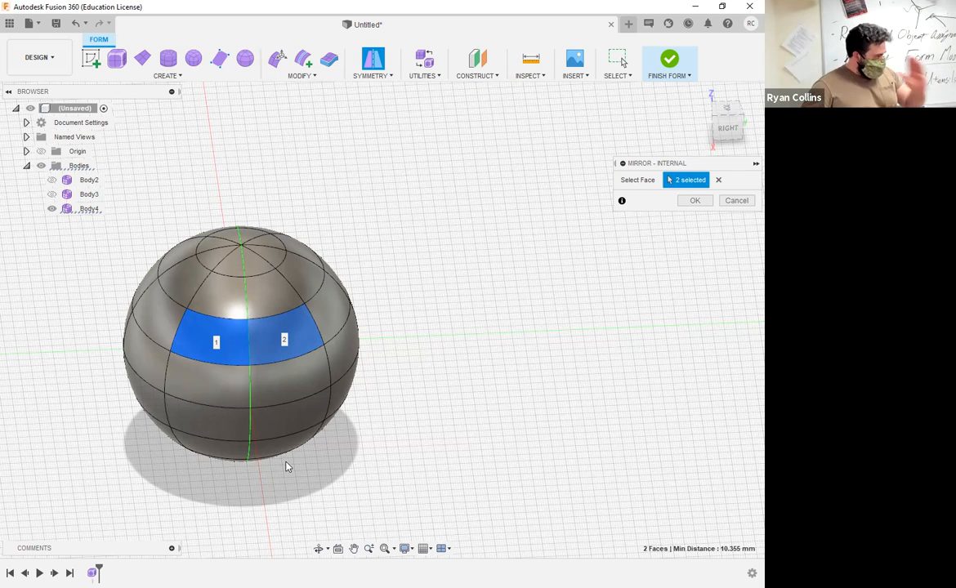
pyautogui.click(692, 202)
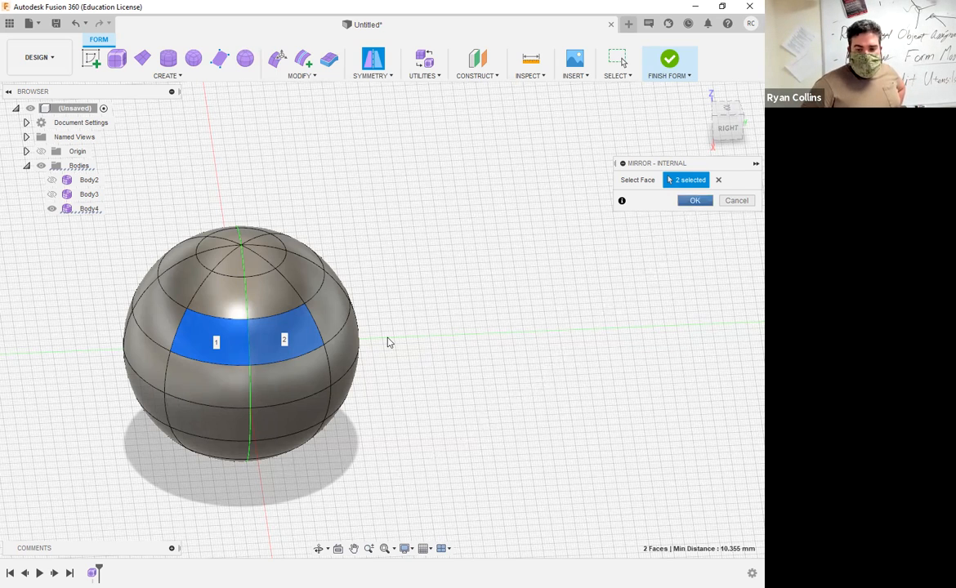
# Step: Pull a side face of the mirrored sphere far outward in Edit Form to stretch the body into two symmetric arms
pyautogui.click(278, 59)
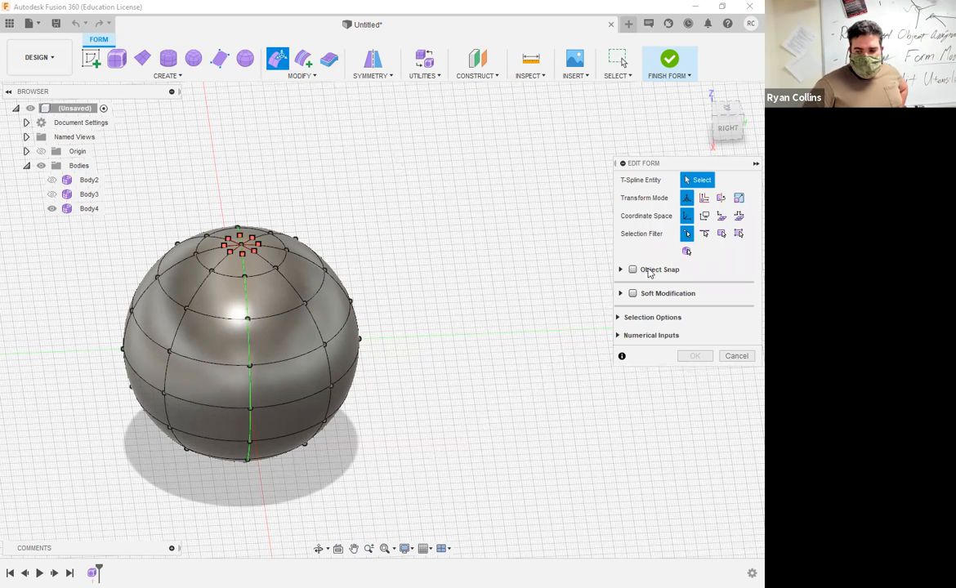
pyautogui.click(738, 234)
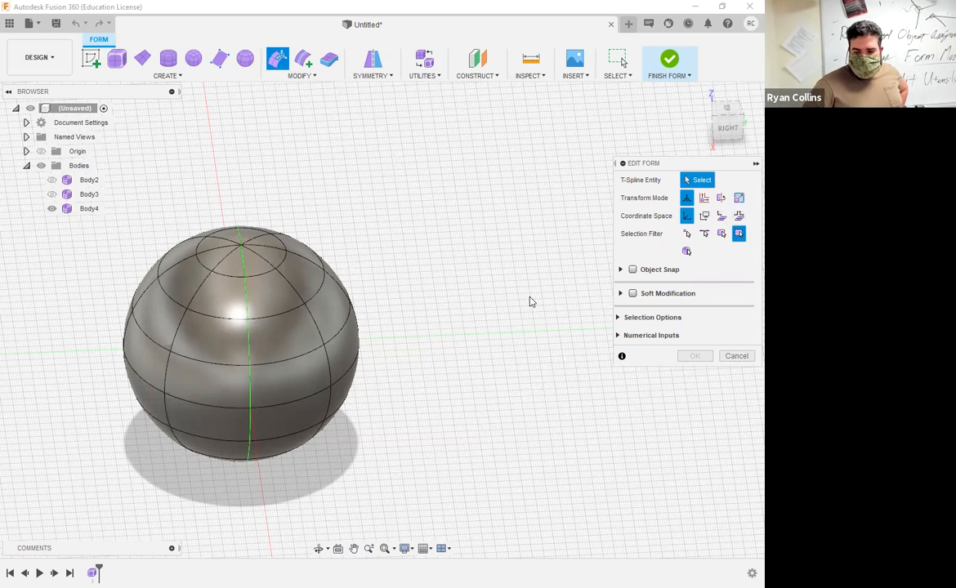
pyautogui.click(146, 331)
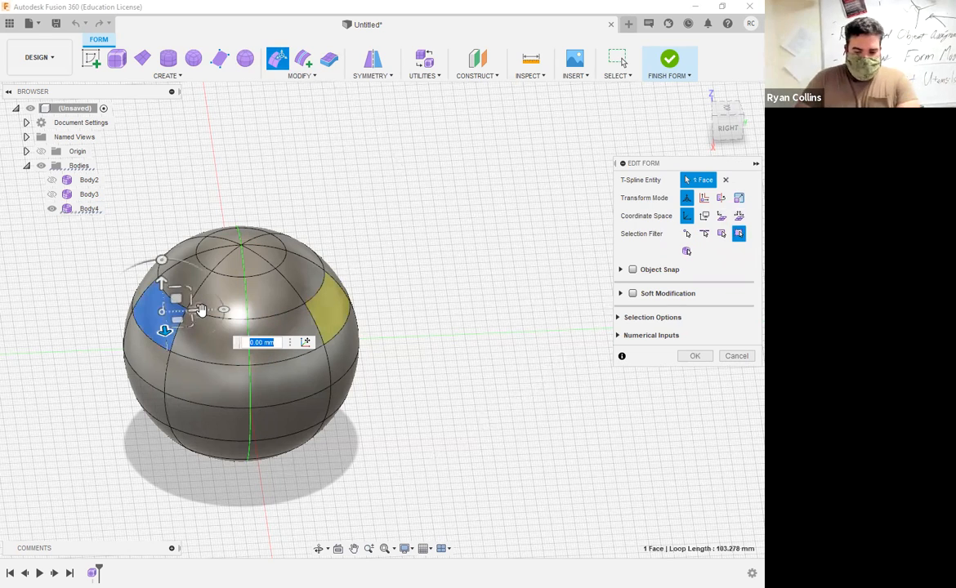
pyautogui.moveTo(196, 310); pyautogui.dragTo(52, 309)
pyautogui.moveTo(52, 309); pyautogui.dragTo(197, 250, button='middle')
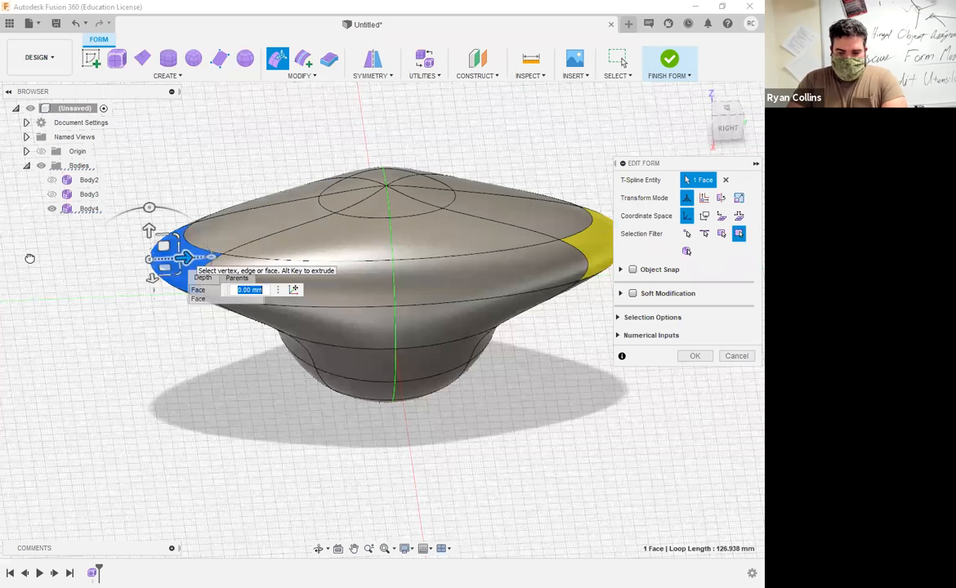
pyautogui.keyDown('shift'); pyautogui.moveTo(149, 378); pyautogui.dragTo(211, 392, button='middle'); pyautogui.keyUp('shift')
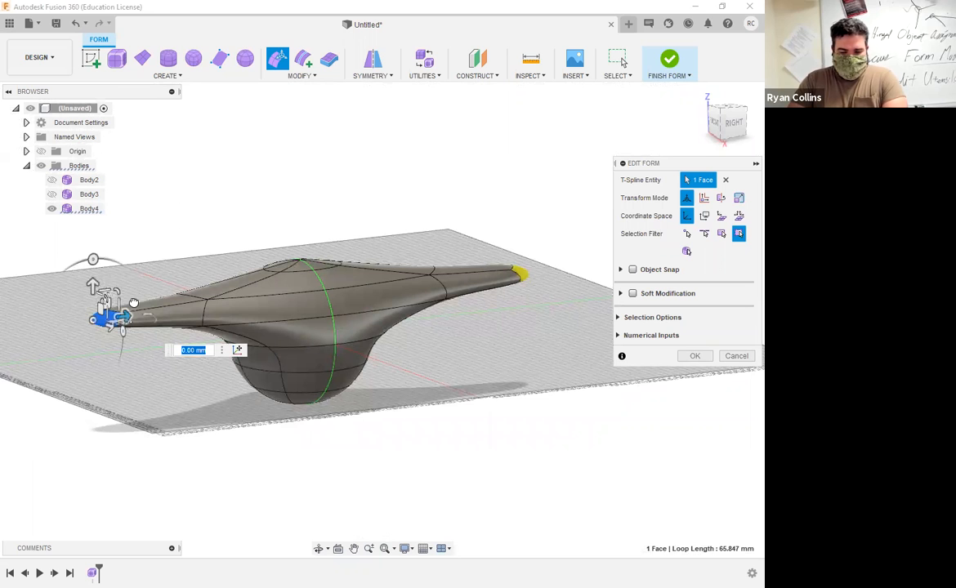
# Step: Enlarge the end face of the stretched arm by a scale factor of about 5.8 and accept the edit
pyautogui.moveTo(133, 302); pyautogui.dragTo(576, 122)
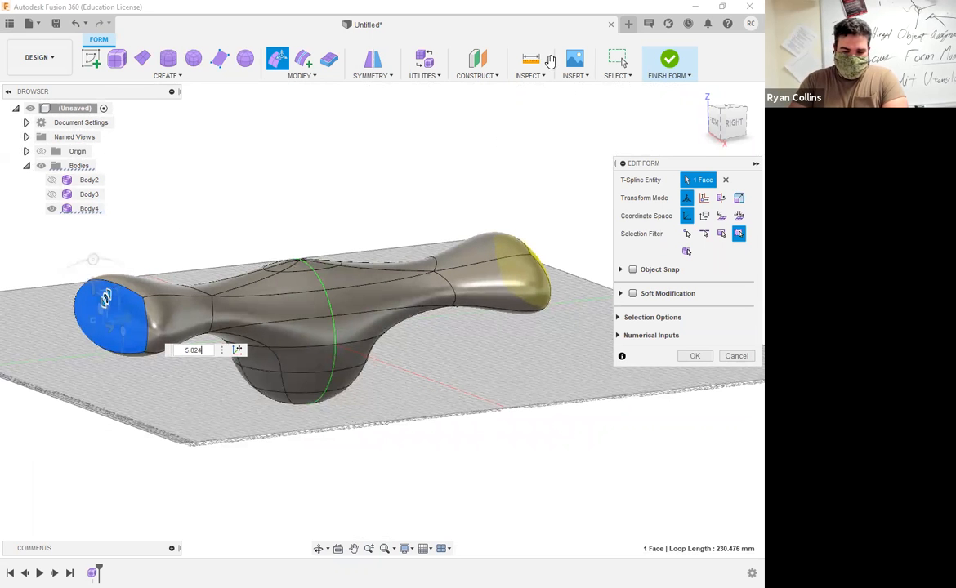
pyautogui.keyDown('shift'); pyautogui.moveTo(336, 355); pyautogui.dragTo(380, 350, button='middle'); pyautogui.keyUp('shift')
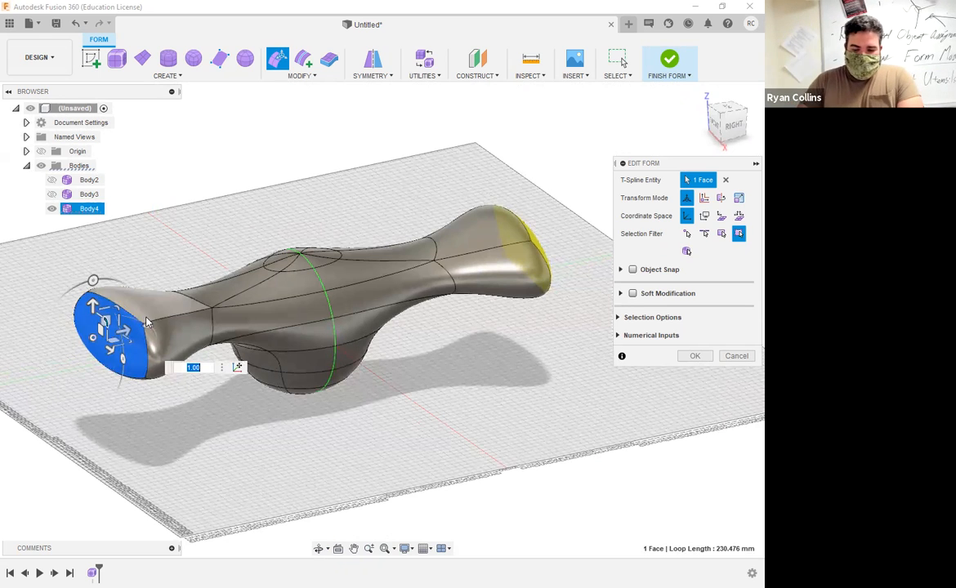
pyautogui.moveTo(152, 295)
pyautogui.keyDown('shift'); pyautogui.mouseDown(button='middle')
pyautogui.moveTo(168, 273)
pyautogui.moveTo(230, 263)
pyautogui.moveTo(151, 285)
pyautogui.moveTo(162, 282)
pyautogui.mouseUp(button='middle'); pyautogui.keyUp('shift')
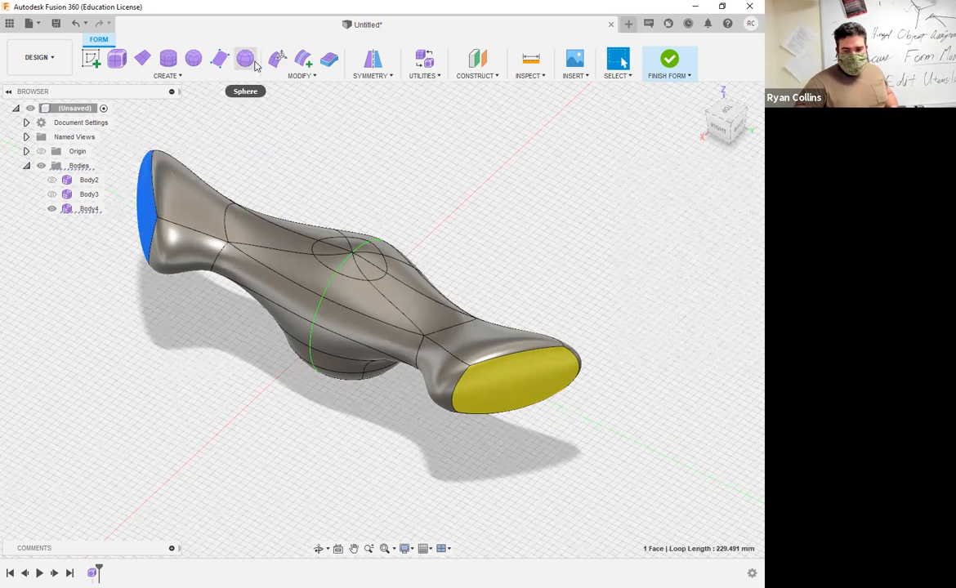
# Step: Create a second T-Spline sphere with a 141 mm diameter behind the stretched body as a new body
pyautogui.click(245, 59)
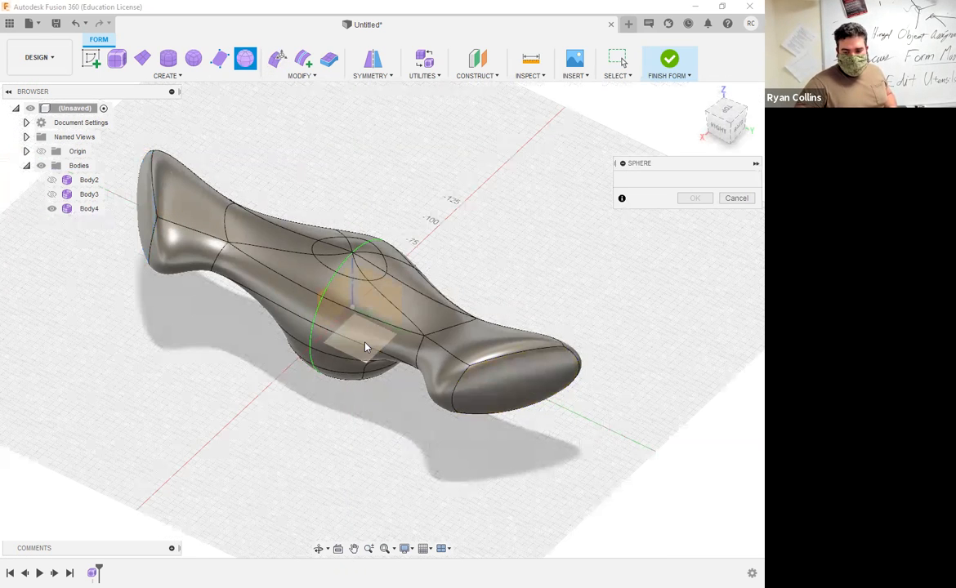
pyautogui.click(452, 200)
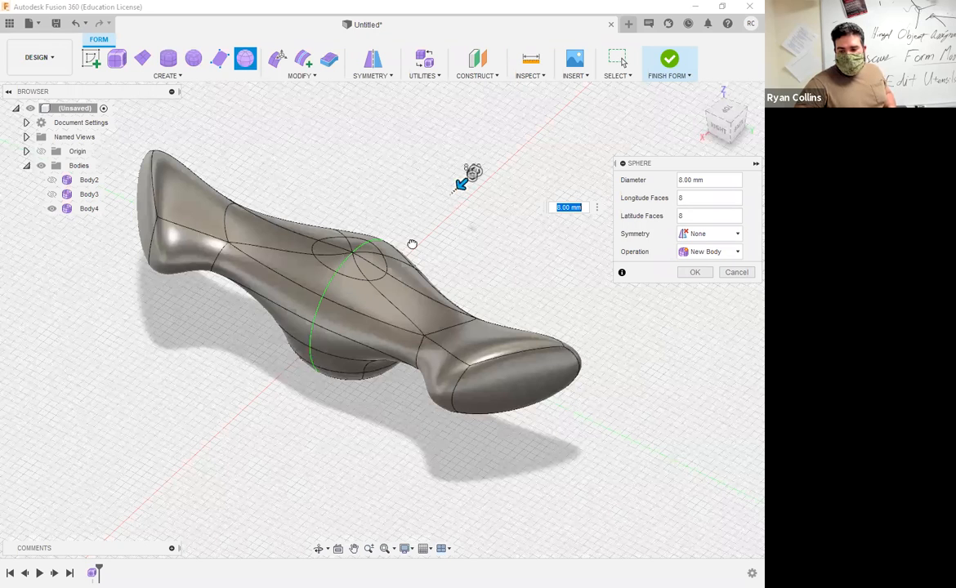
pyautogui.write('141')
pyautogui.press('Return')
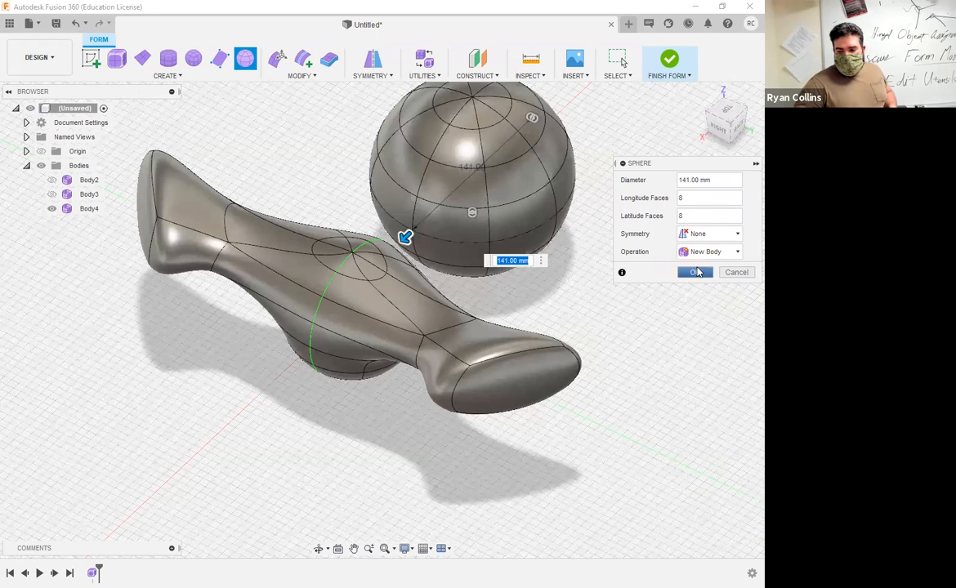
# Step: Start Circular - Internal symmetry on the new sphere, choosing a face in the band above its middle as the source
pyautogui.click(378, 78)
pyautogui.click(366, 104)
pyautogui.scroll(-3, 523, 237)
pyautogui.moveTo(534, 182); pyautogui.dragTo(457, 254, button='middle')
pyautogui.scroll(-1, 431, 251)
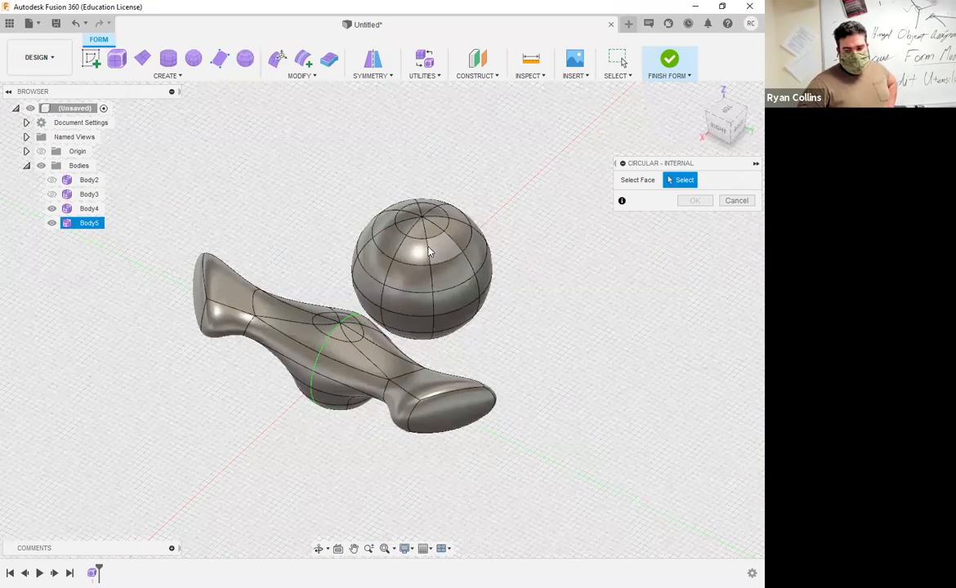
pyautogui.moveTo(431, 296)
pyautogui.keyDown('shift'); pyautogui.mouseDown(button='middle')
pyautogui.moveTo(427, 282)
pyautogui.moveTo(380, 268)
pyautogui.moveTo(424, 289)
pyautogui.mouseUp(button='middle'); pyautogui.keyUp('shift')
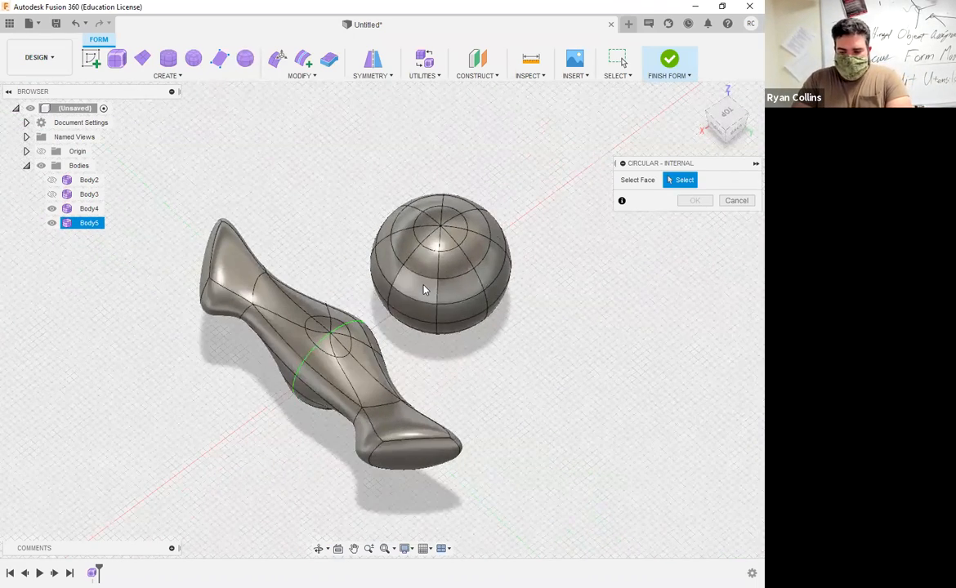
pyautogui.click(400, 282)
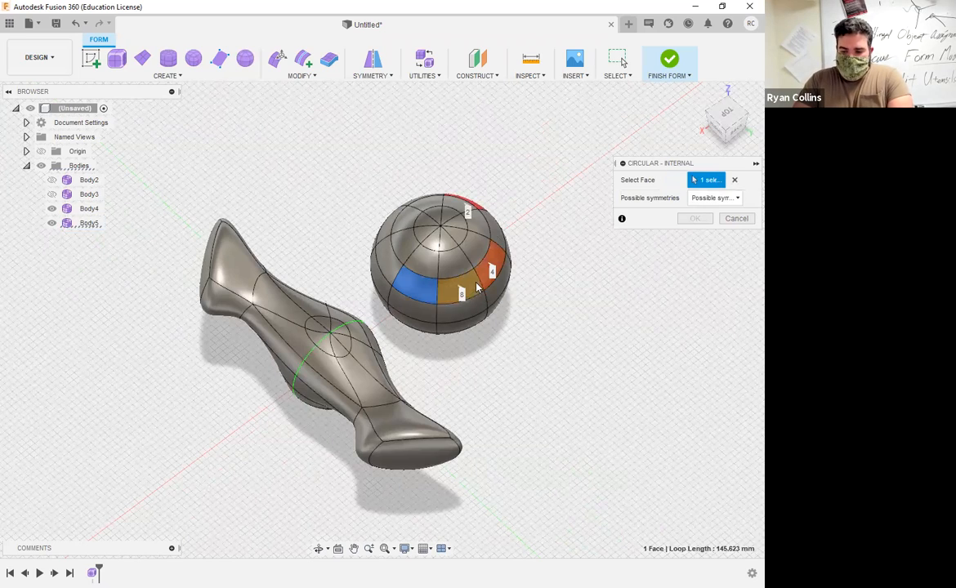
# Step: Try two-fold and four-fold circular symmetry on the sphere, clearing the face selection between the attempts
pyautogui.scroll(3, 503, 279)
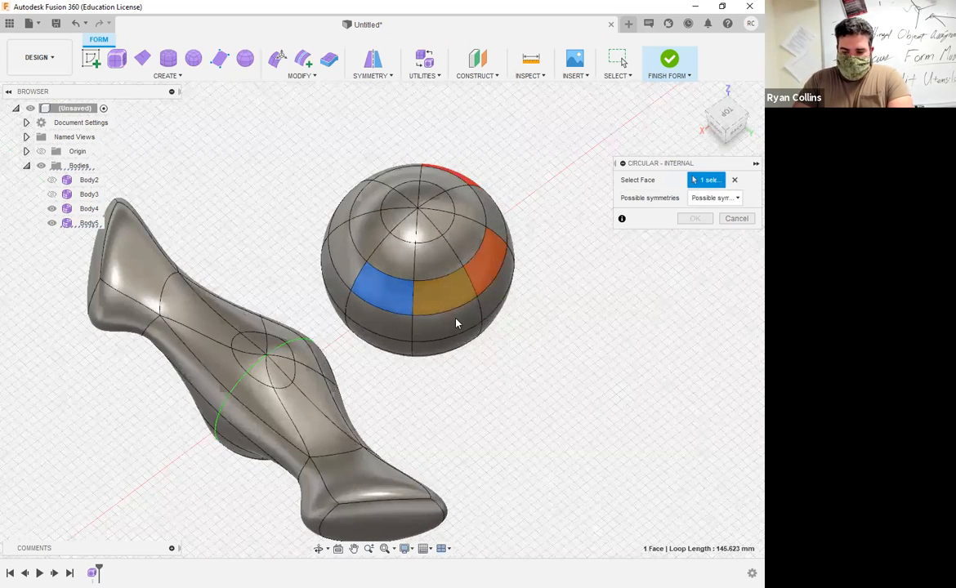
pyautogui.scroll(2, 433, 303)
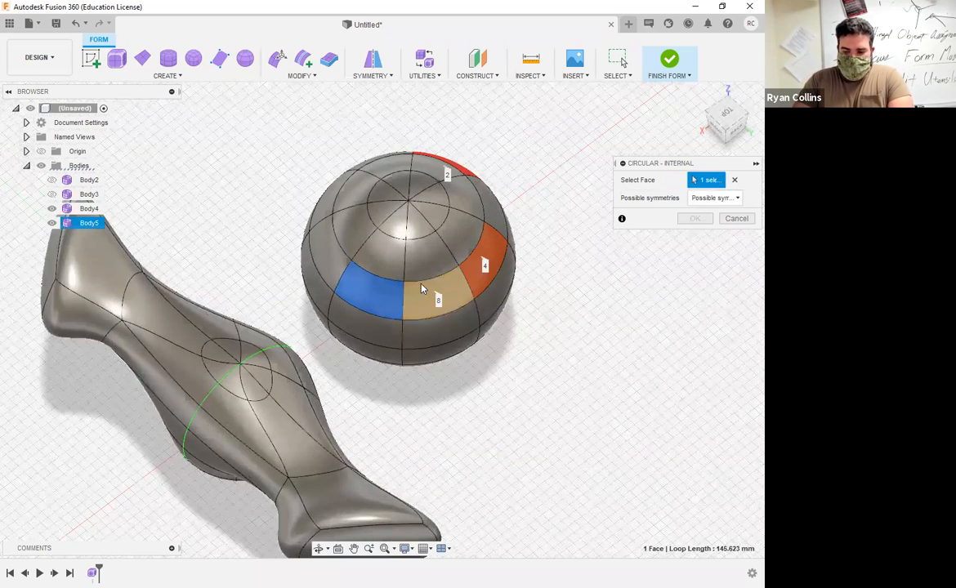
pyautogui.click(464, 172)
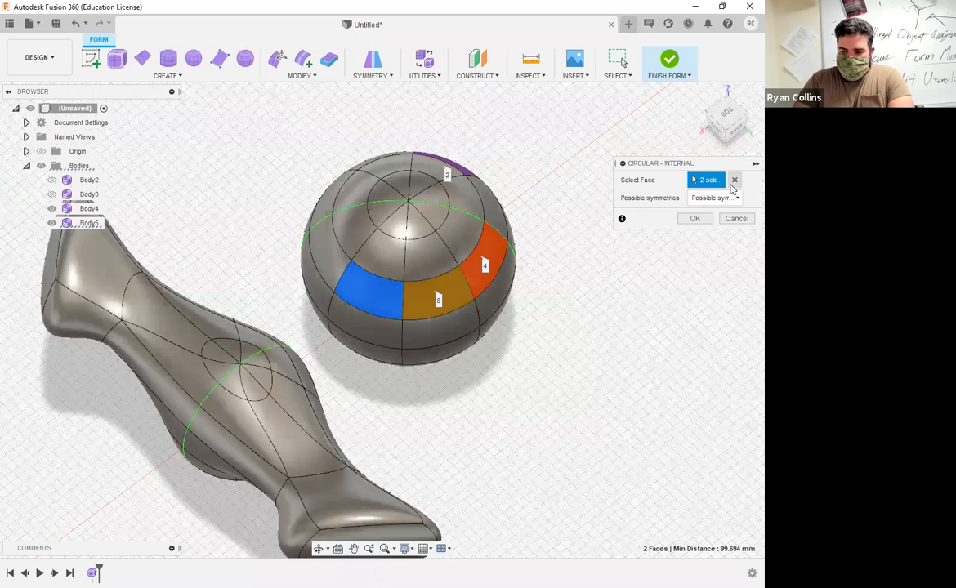
pyautogui.click(734, 181)
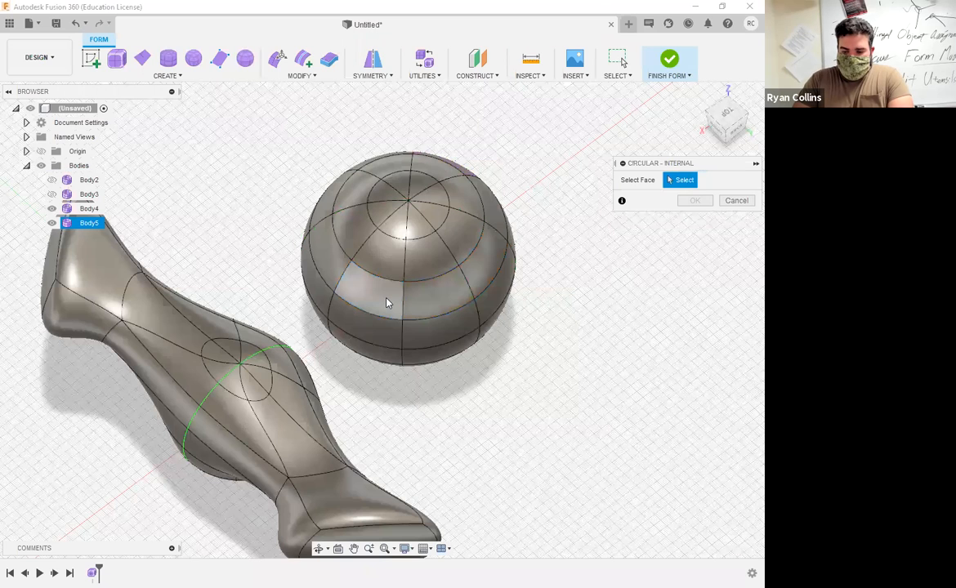
pyautogui.click(489, 255)
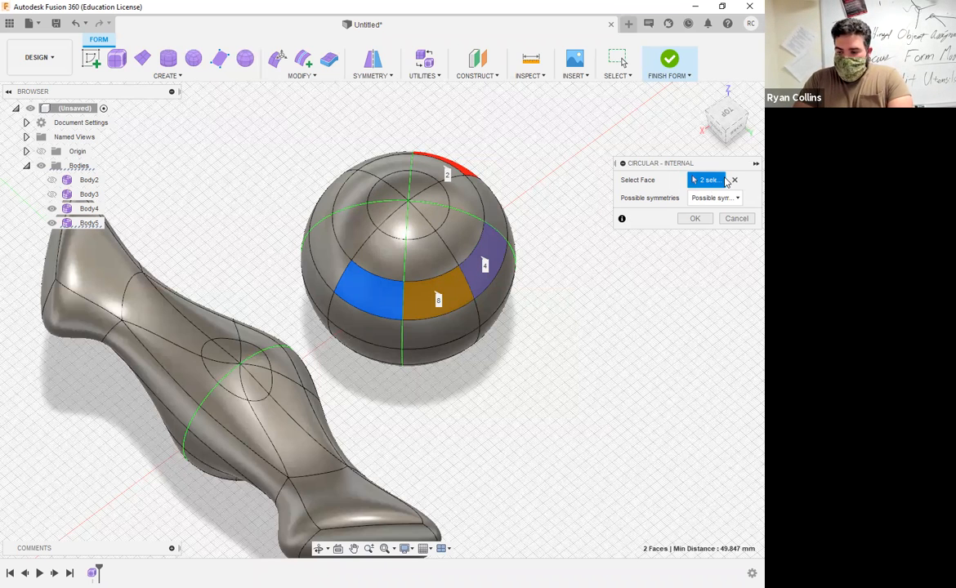
# Step: Apply eight-fold internal circular symmetry to the sphere using the face adjacent to the source face
pyautogui.click(437, 297)
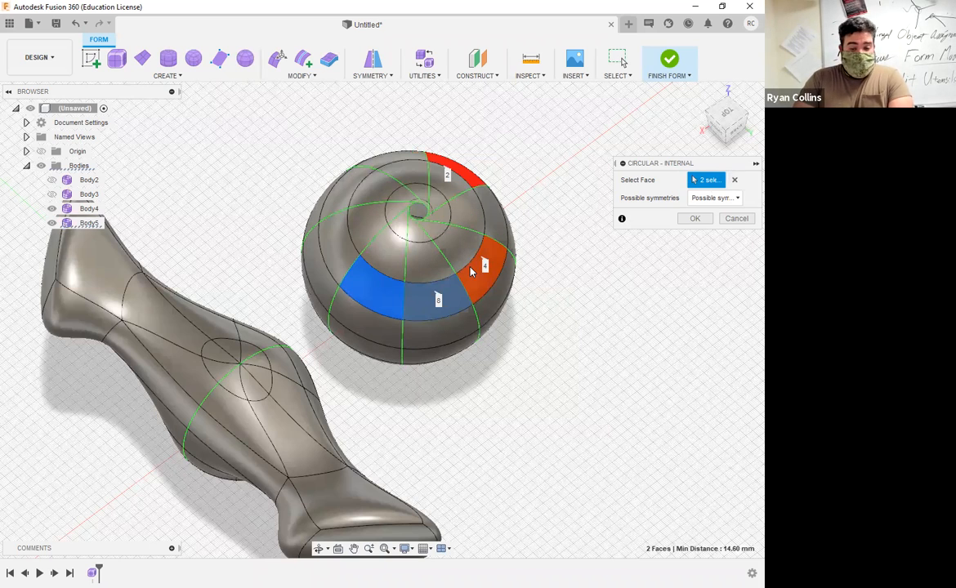
pyautogui.keyDown('shift'); pyautogui.moveTo(582, 303); pyautogui.dragTo(546, 292, button='middle'); pyautogui.keyUp('shift')
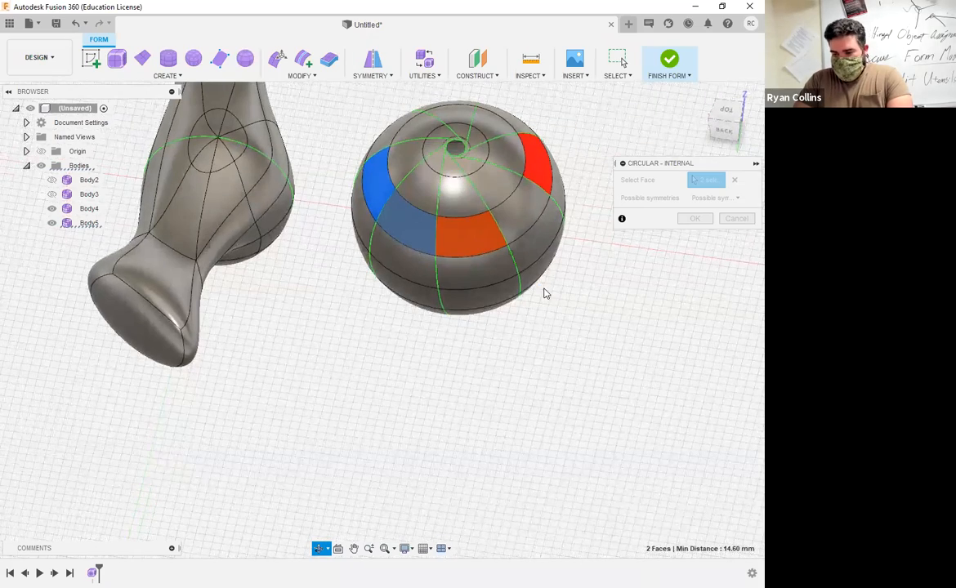
pyautogui.scroll(-3, 545, 293)
pyautogui.moveTo(572, 251); pyautogui.dragTo(564, 397, button='middle')
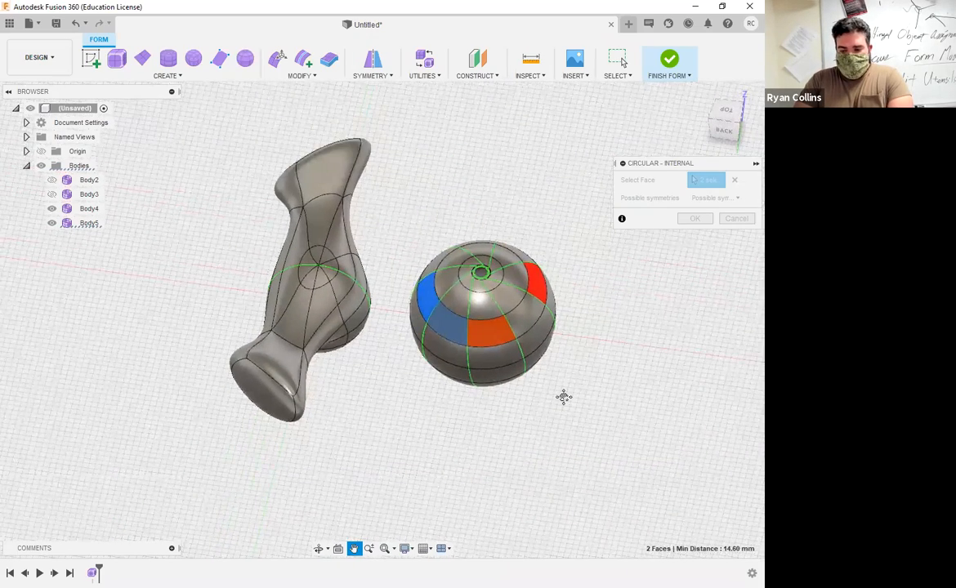
pyautogui.moveTo(707, 224); pyautogui.dragTo(706, 224, button='middle')
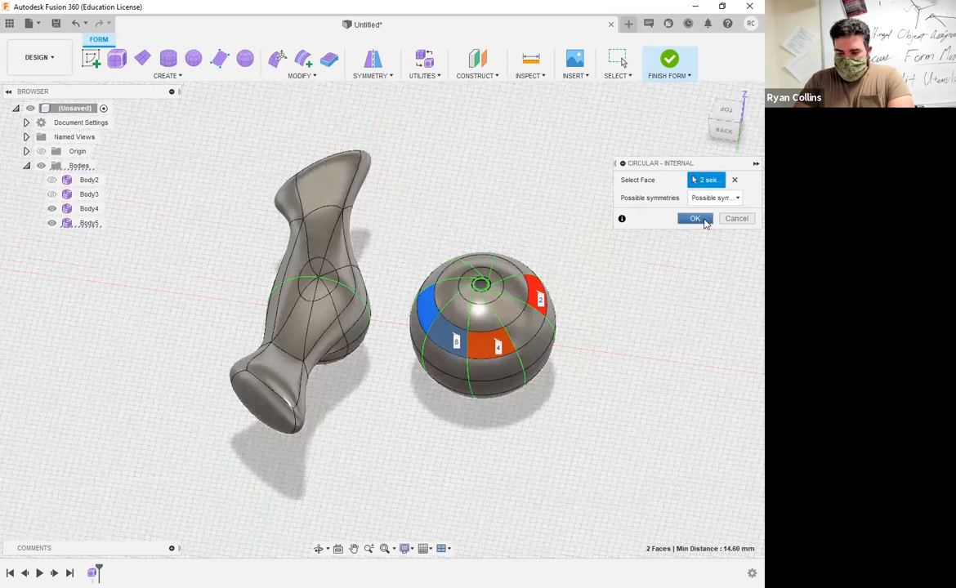
pyautogui.click(695, 219)
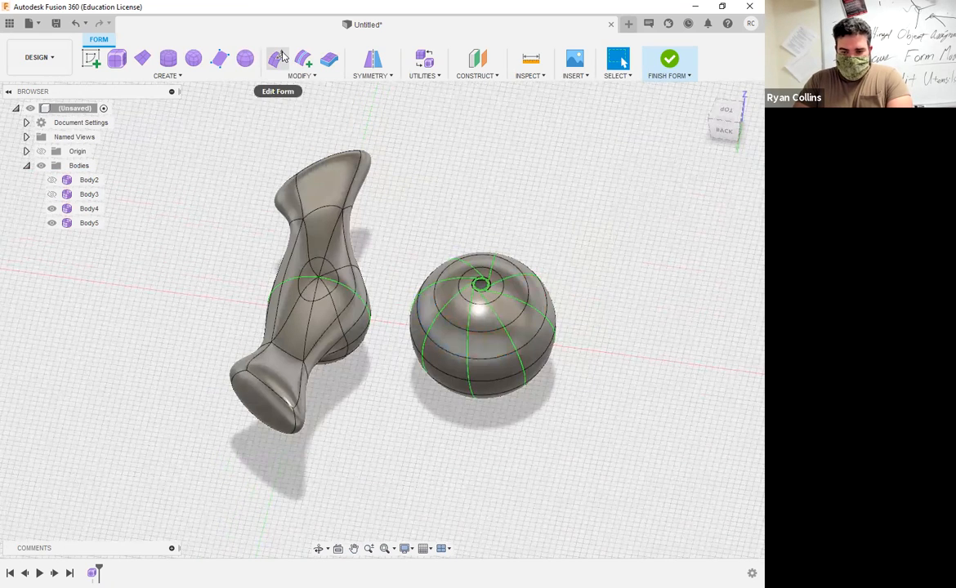
# Step: Pull a side face of the symmetric sphere outward in Edit Form to make long arms, and rotate the tip face by -110 degrees
pyautogui.doubleClick(448, 374)
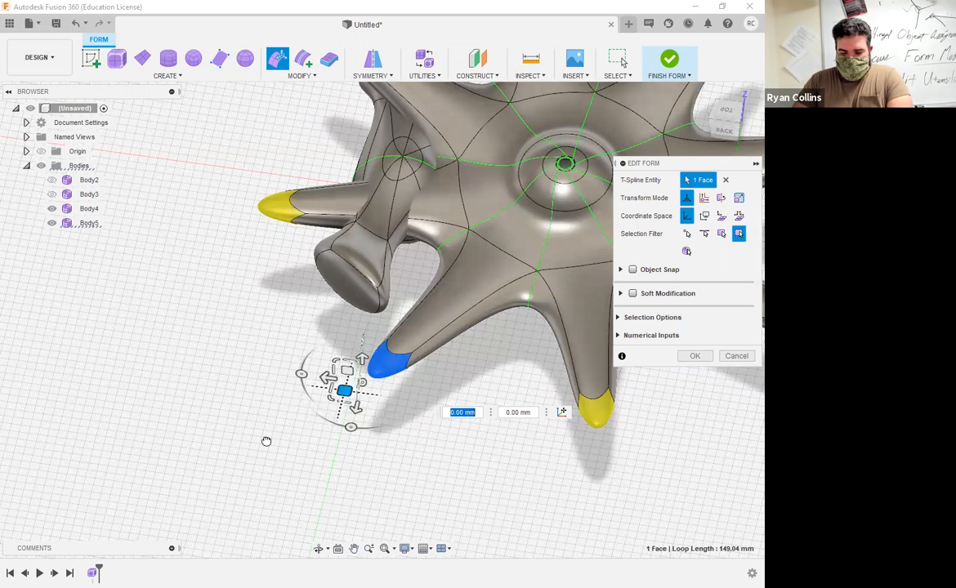
pyautogui.moveTo(266, 441); pyautogui.dragTo(266, 439)
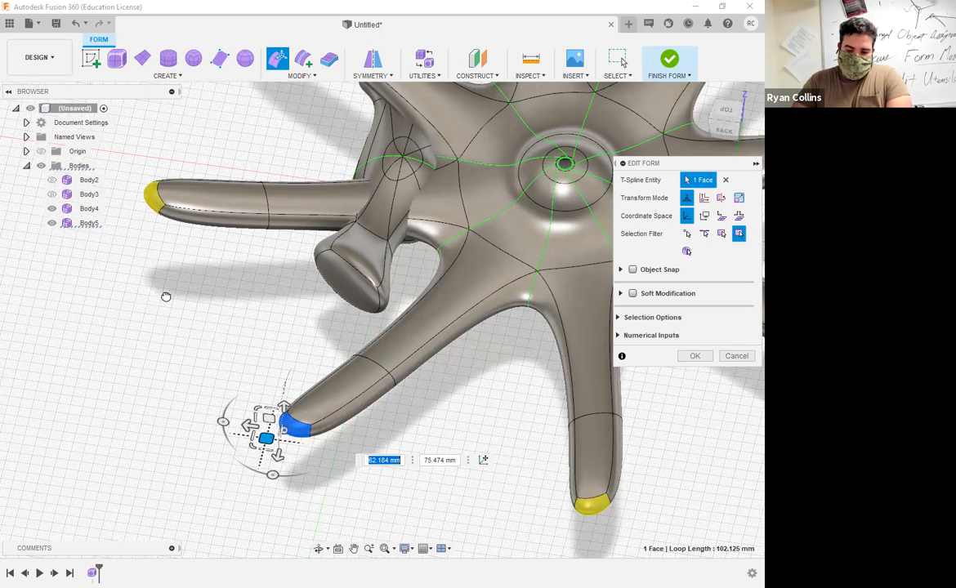
pyautogui.moveTo(166, 297); pyautogui.dragTo(233, 289)
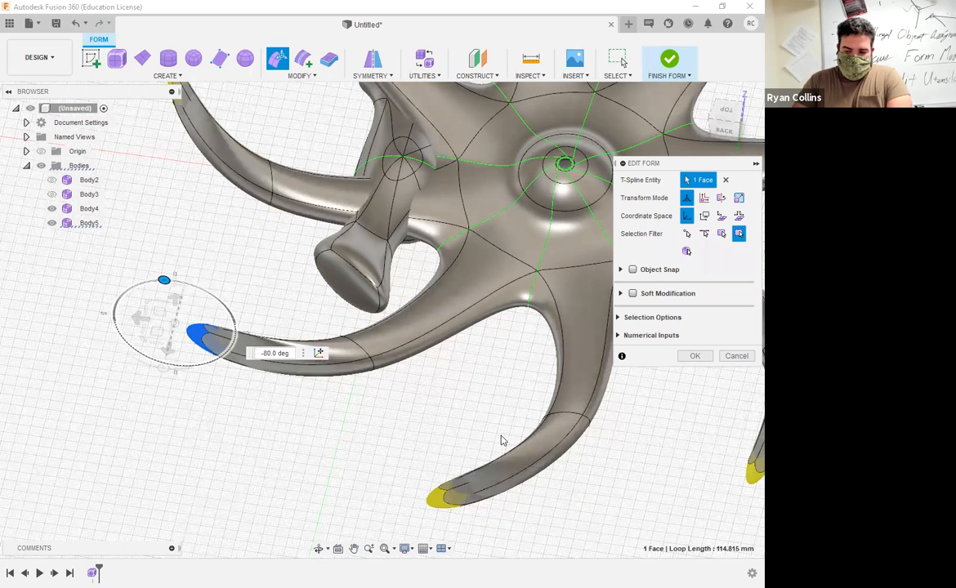
# Step: Raise the upper face at the root of an arm in Edit Form to build tall fins around the center
pyautogui.keyDown('shift'); pyautogui.moveTo(412, 412); pyautogui.dragTo(388, 392, button='middle'); pyautogui.keyUp('shift')
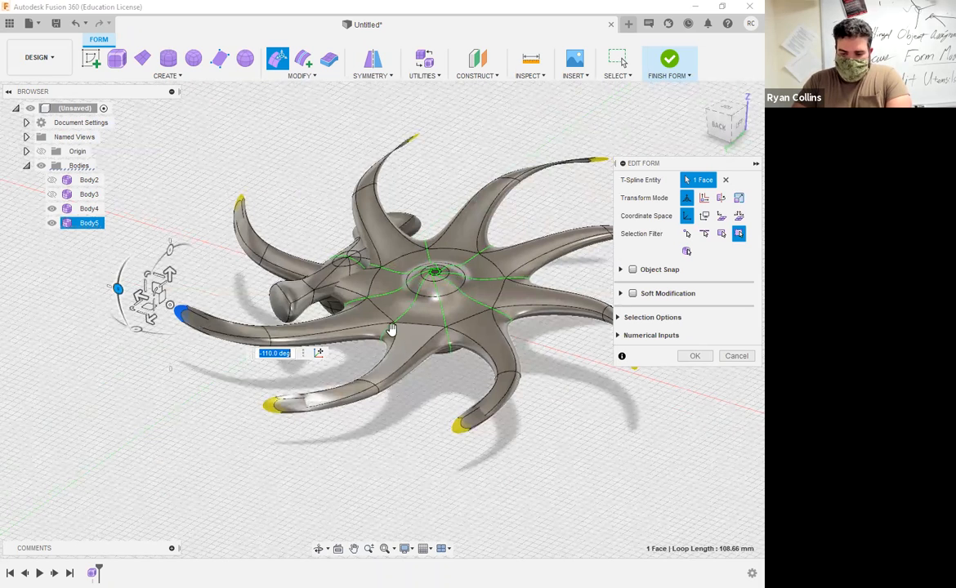
pyautogui.click(395, 329)
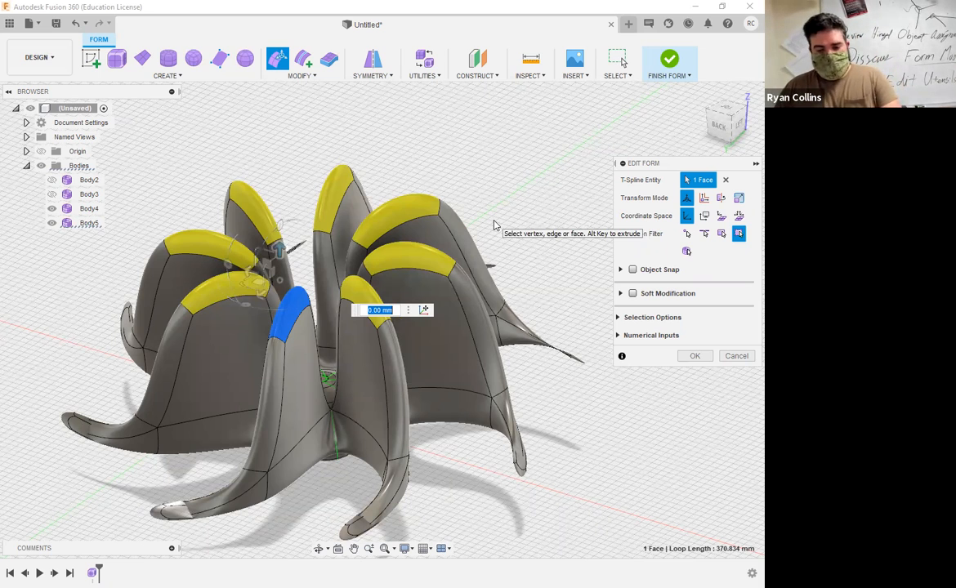
# Step: Save the design as "Examples -Edit Forms" in the 05 Hinged Object folder
pyautogui.hotkey('ctrl', 's')
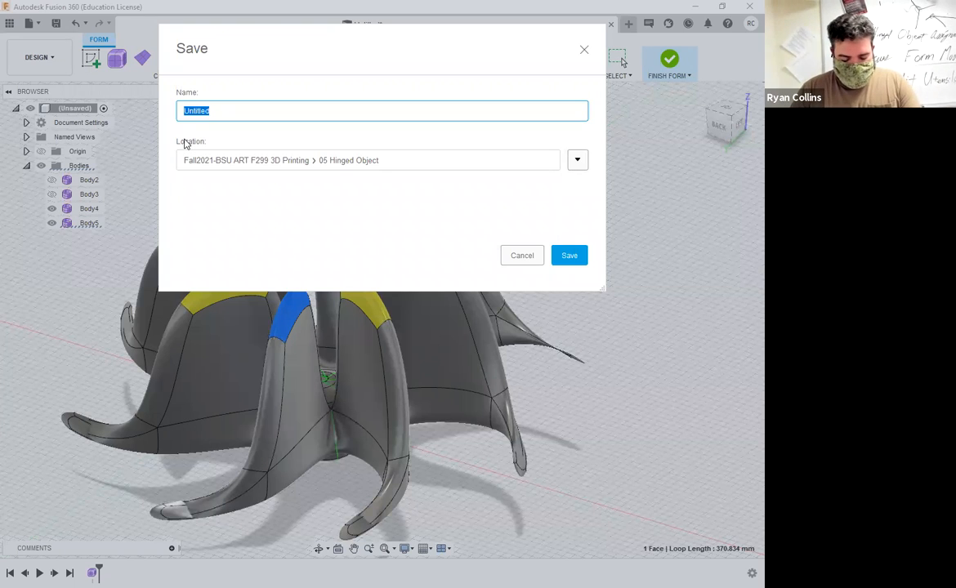
pyautogui.write('05')
pyautogui.press('BackSpace')
pyautogui.press('BackSpace')
pyautogui.write('Example')
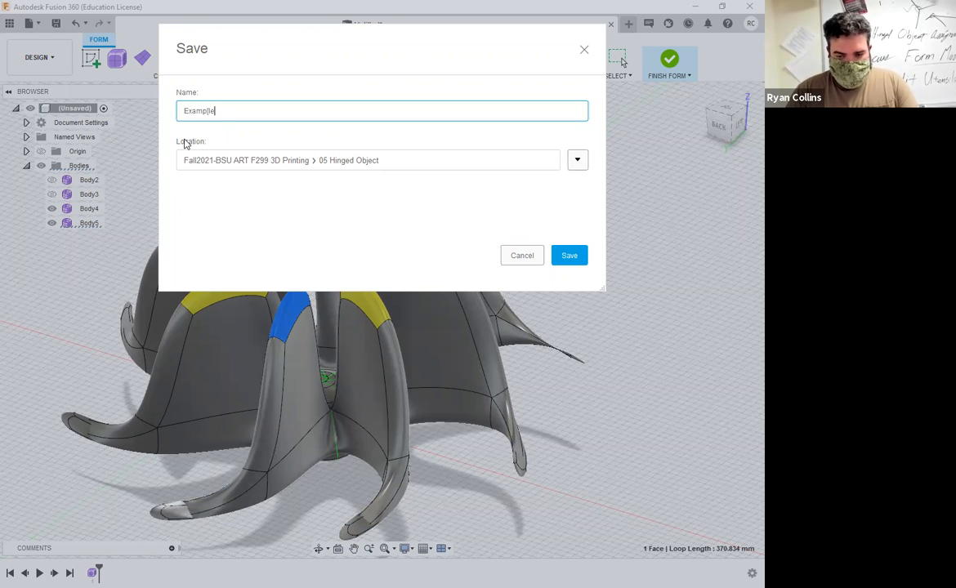
pyautogui.press('BackSpace')
pyautogui.press('BackSpace')
pyautogui.write('les')
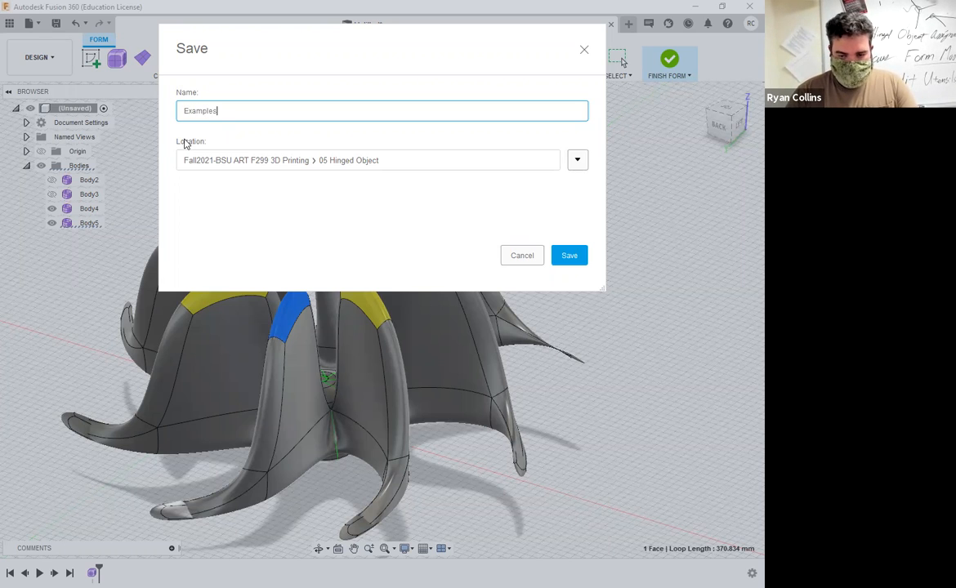
pyautogui.write(' -Edit Forms')
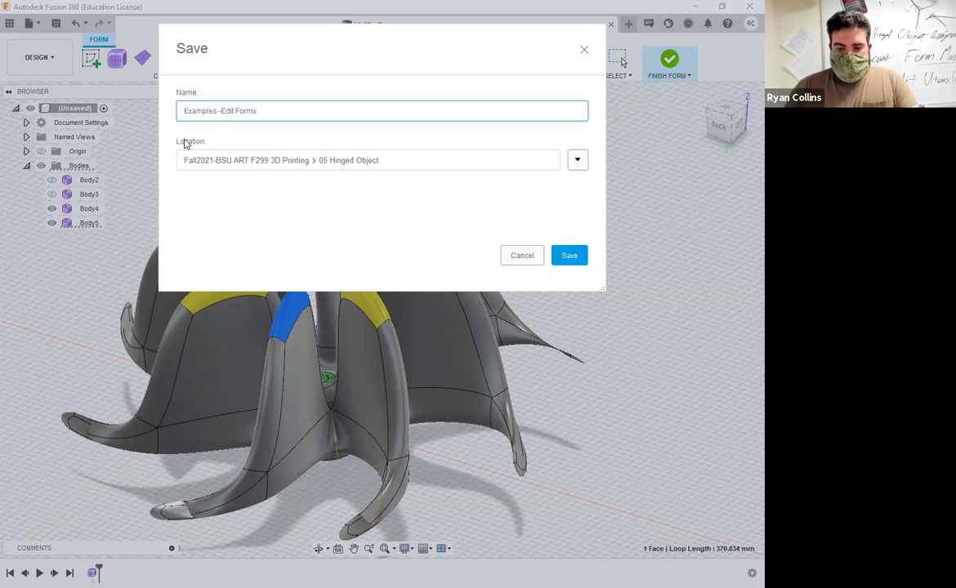
pyautogui.press('Return')
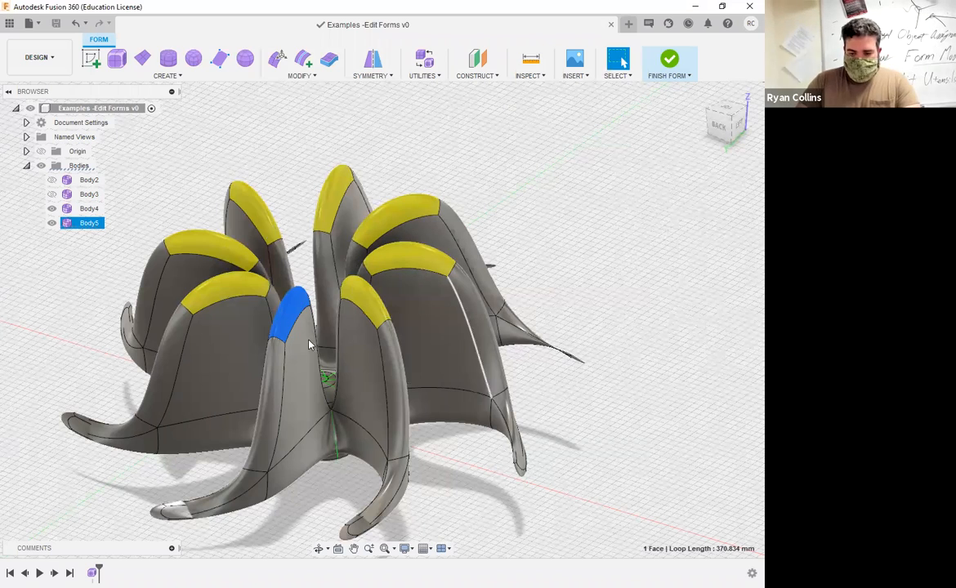
# Step: Scale the outer edge face of a fin down by a factor of about 0.171 in Edit Form and accept the edit
pyautogui.click(277, 58)
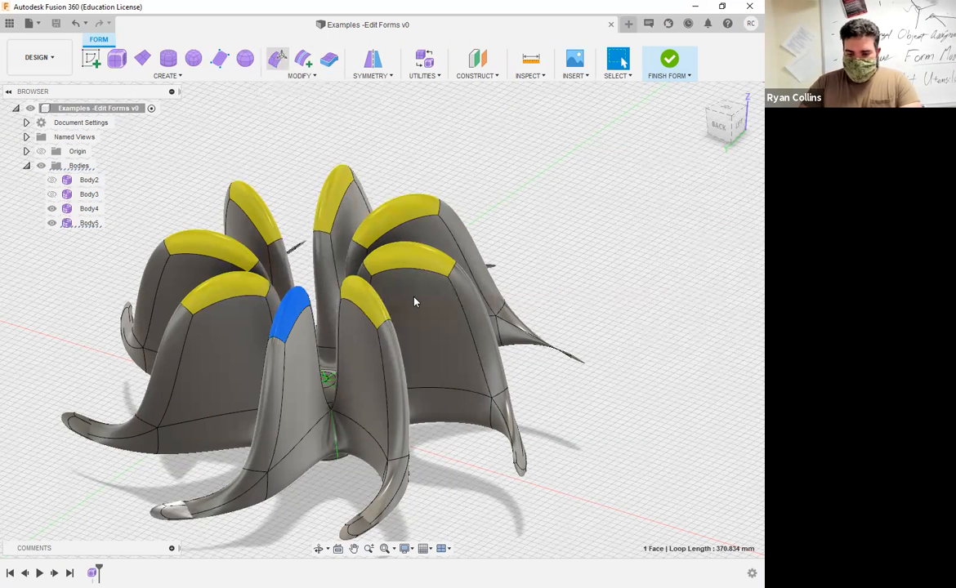
pyautogui.click(387, 409)
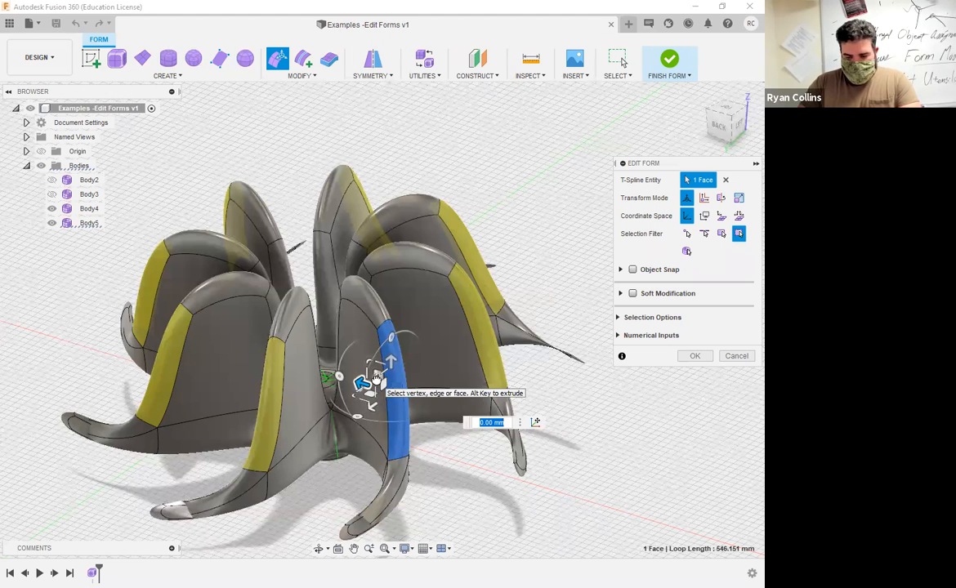
pyautogui.moveTo(376, 376); pyautogui.dragTo(377, 463)
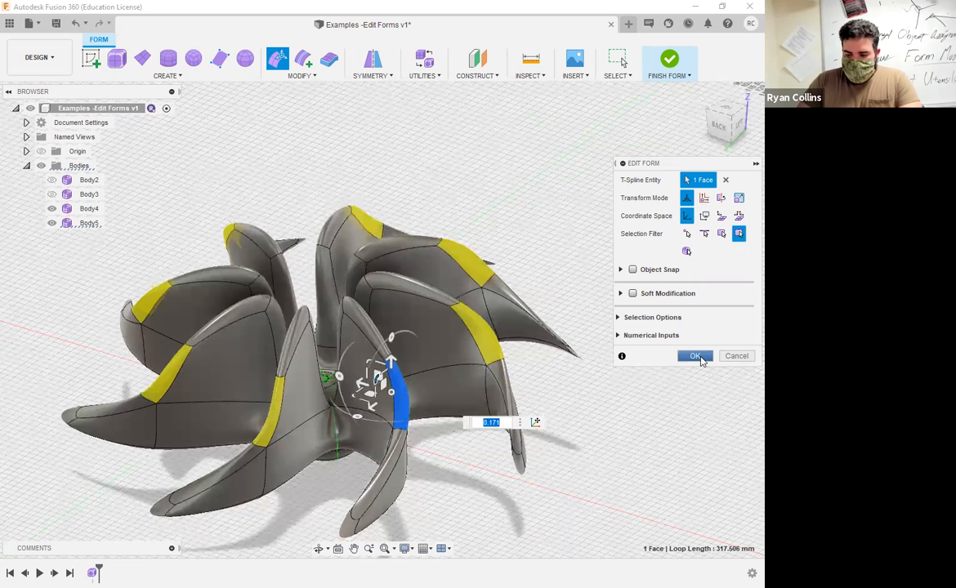
pyautogui.click(696, 357)
# Step: Save a new version of the design with the version description "Scaled Faces Down"
pyautogui.hotkey('ctrl', 's')
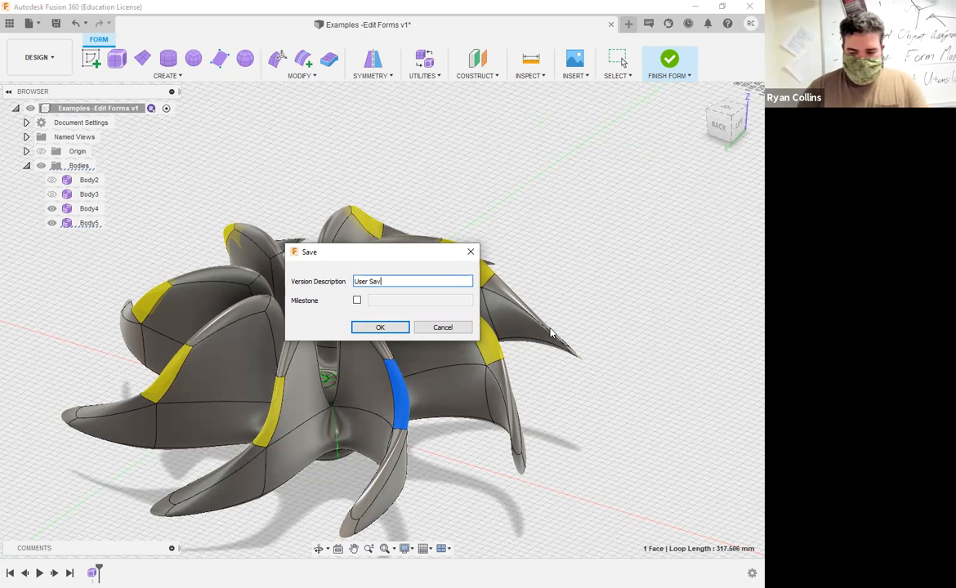
pyautogui.press('BackSpace')
pyautogui.press('BackSpace')
pyautogui.press('BackSpace')
pyautogui.press('BackSpace')
pyautogui.press('BackSpace')
pyautogui.press('BackSpace')
pyautogui.press('BackSpace')
pyautogui.press('BackSpace')
pyautogui.press('BackSpace')
pyautogui.press('BackSpace')
pyautogui.write('Sac')
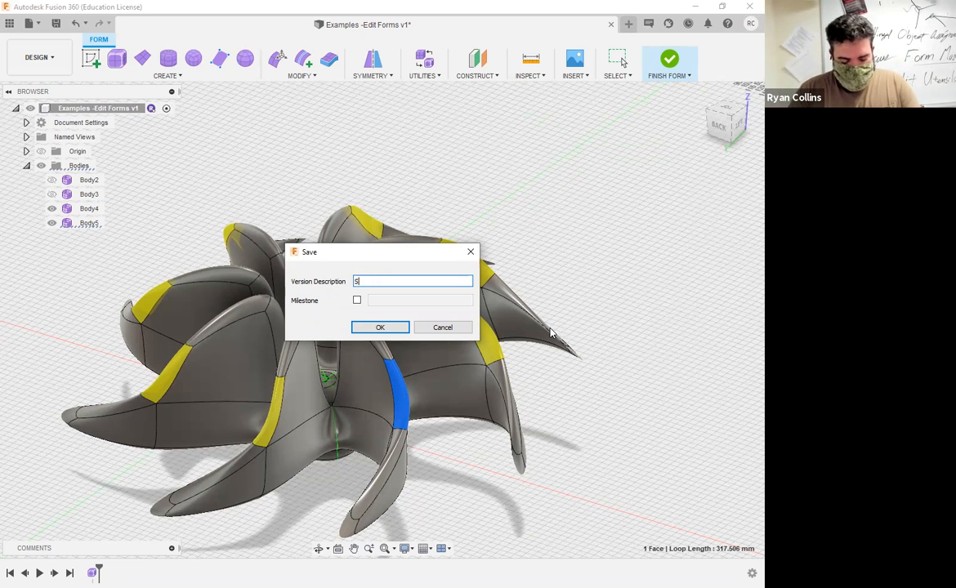
pyautogui.press('BackSpace')
pyautogui.press('BackSpace')
pyautogui.write('ca')
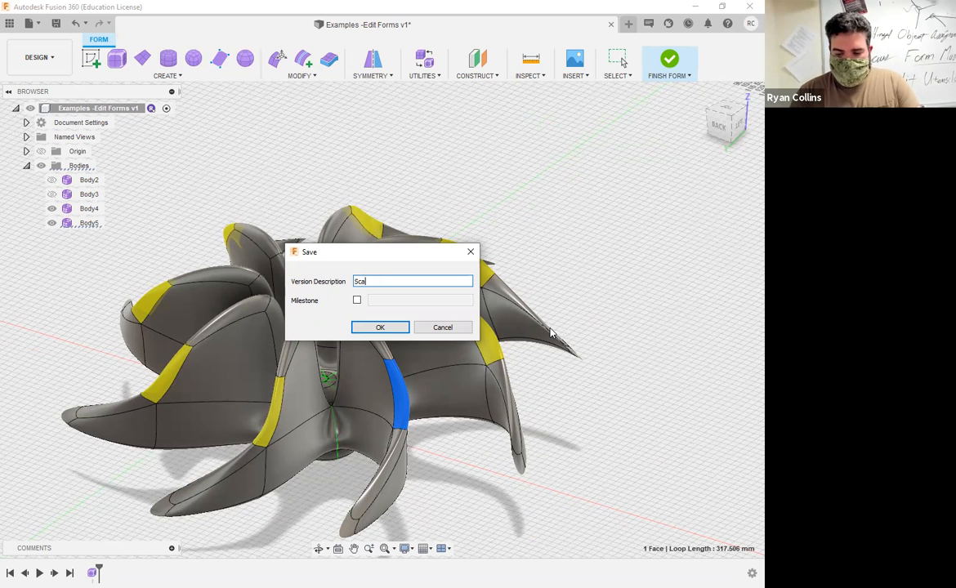
pyautogui.write('led Faces Down')
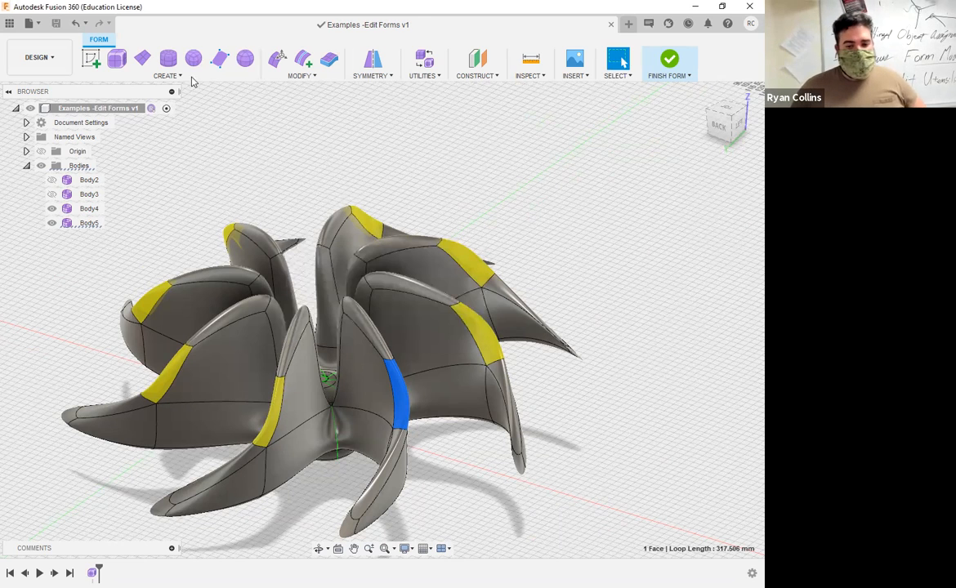
pyautogui.press('Return')
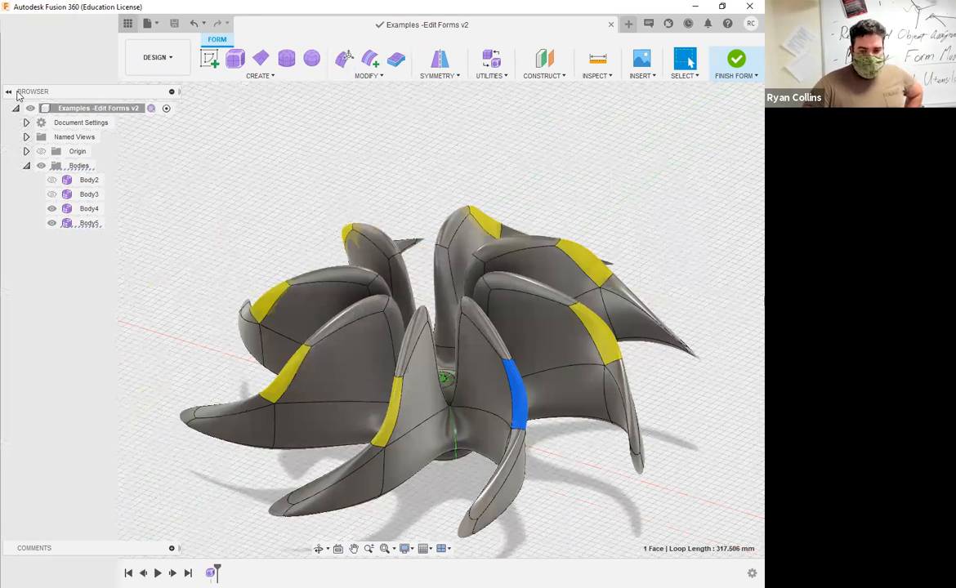
# Step: Examine the version history of Examples -Edit Forms in the project data and refresh the folder
pyautogui.scroll(3, 118, 435)
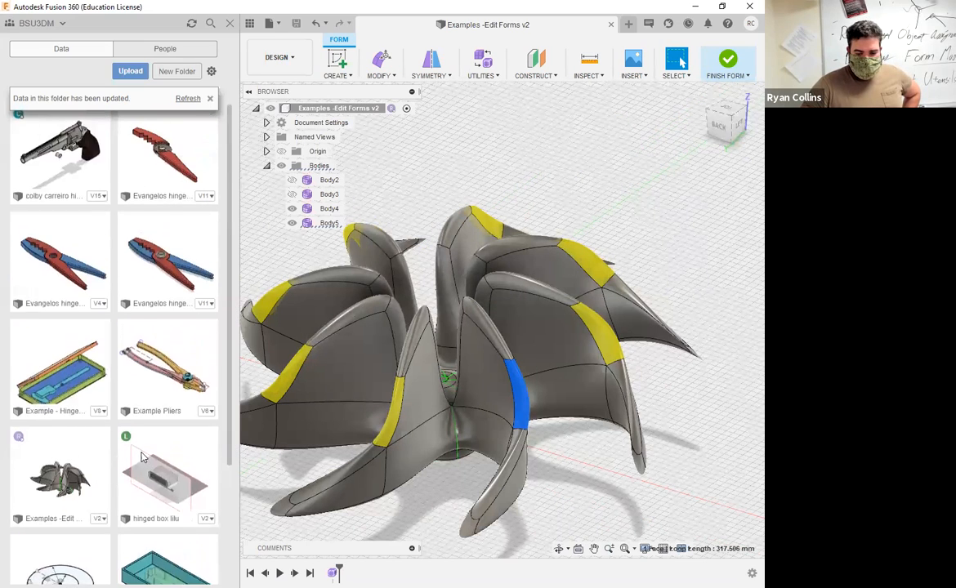
pyautogui.scroll(-2, 142, 458)
pyautogui.click(95, 399)
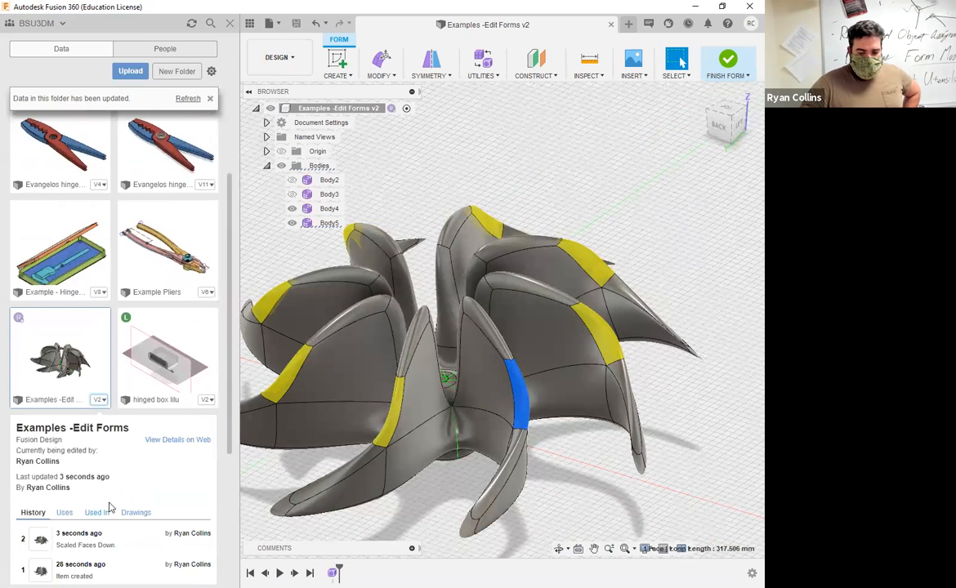
pyautogui.scroll(-2, 109, 506)
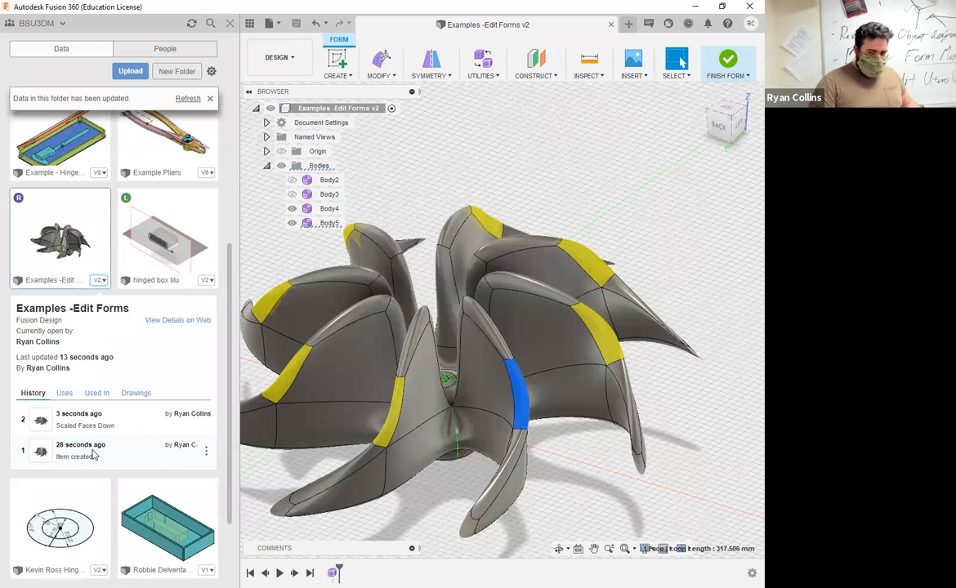
pyautogui.click(185, 100)
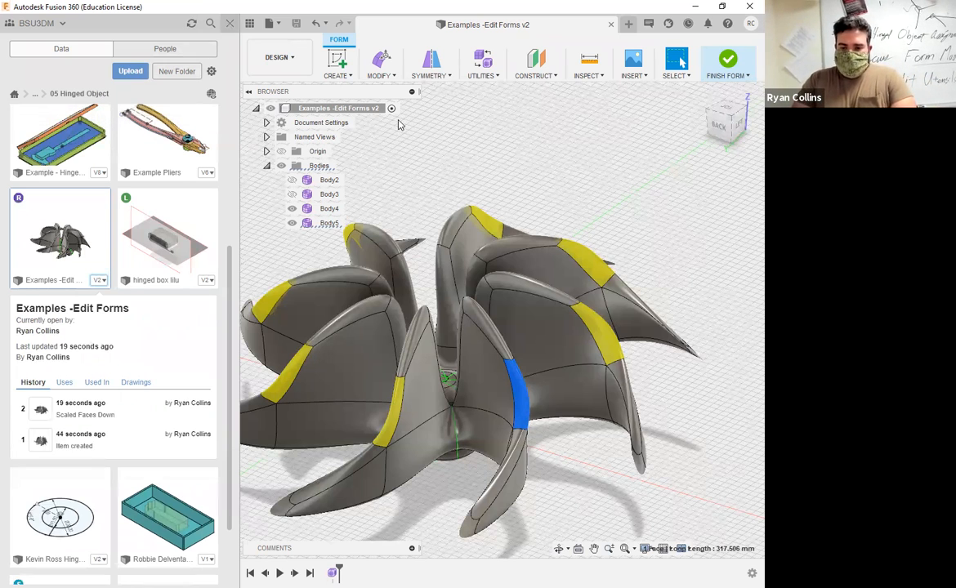
# Step: Close the project data view, dismiss the form conversion errors and inspect the central hole of the finned body
pyautogui.moveTo(239, 29); pyautogui.dragTo(235, 28)
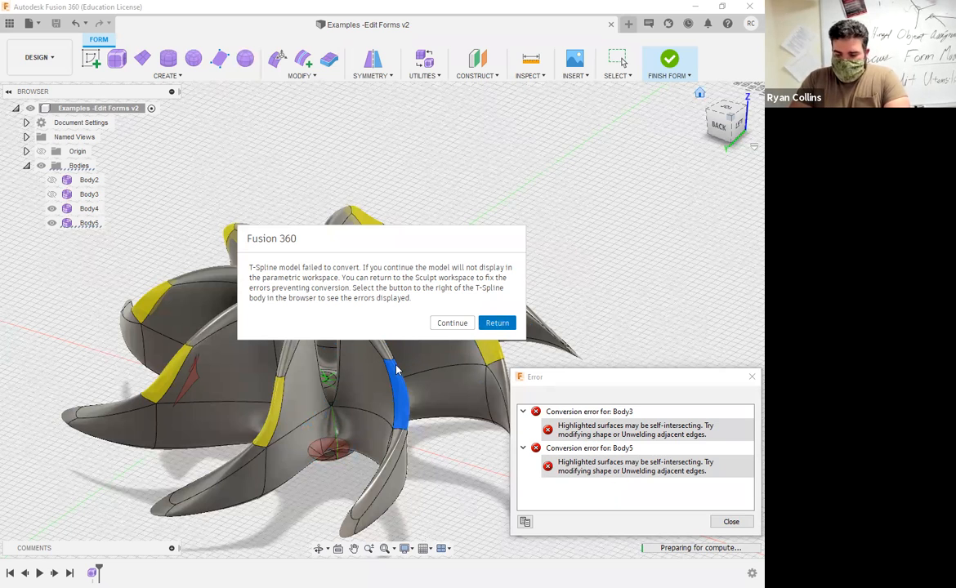
pyautogui.click(747, 376)
pyautogui.keyDown('shift'); pyautogui.moveTo(333, 307); pyautogui.dragTo(401, 348, button='middle'); pyautogui.keyUp('shift')
pyautogui.scroll(4, 317, 366)
pyautogui.scroll(4, 317, 366)
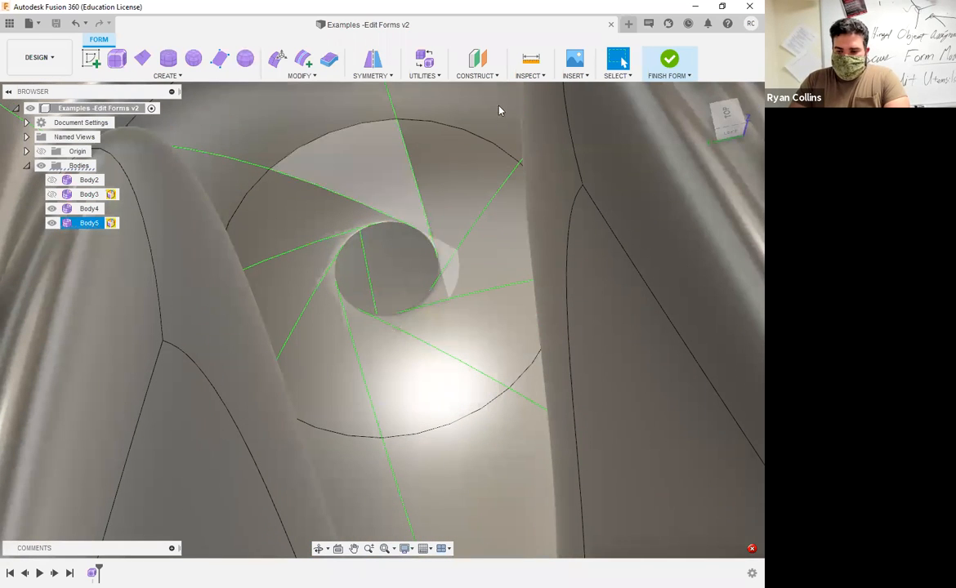
# Step: Try to fix the conversion errors with Repair Body at 0.01 mm weld tolerance and attempt to finish the form
pyautogui.click(438, 76)
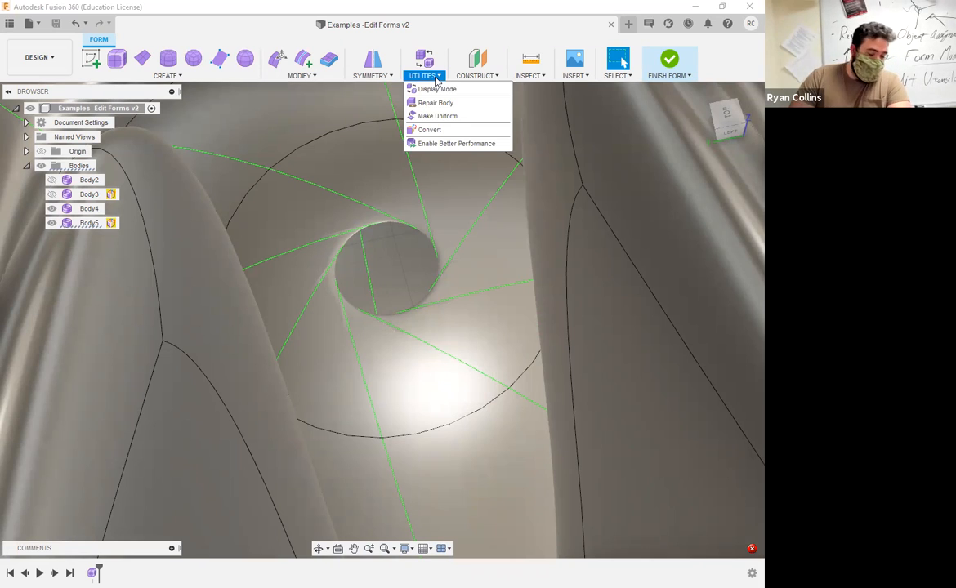
pyautogui.click(435, 104)
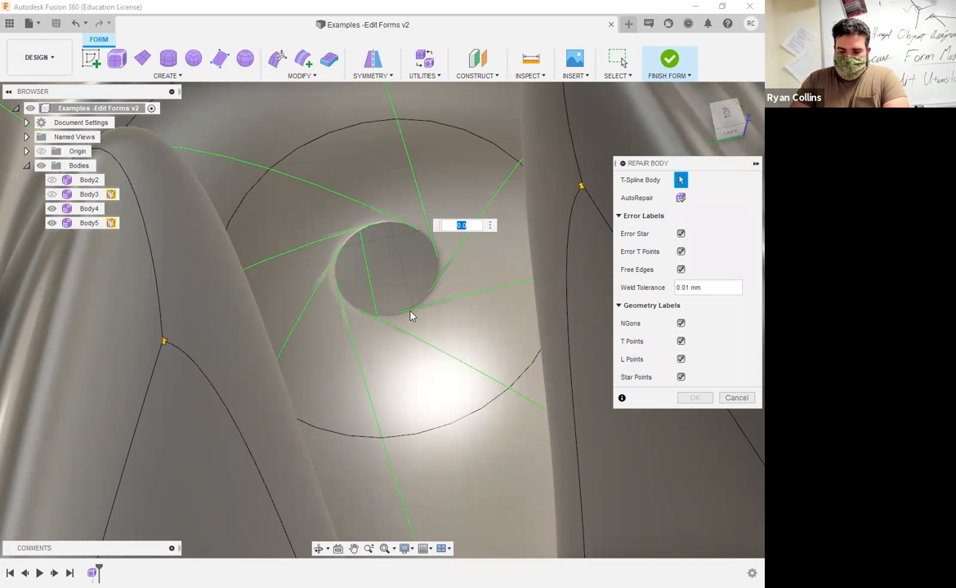
pyautogui.scroll(-5, 410, 284)
pyautogui.keyDown('shift'); pyautogui.moveTo(410, 281); pyautogui.dragTo(383, 192, button='middle'); pyautogui.keyUp('shift')
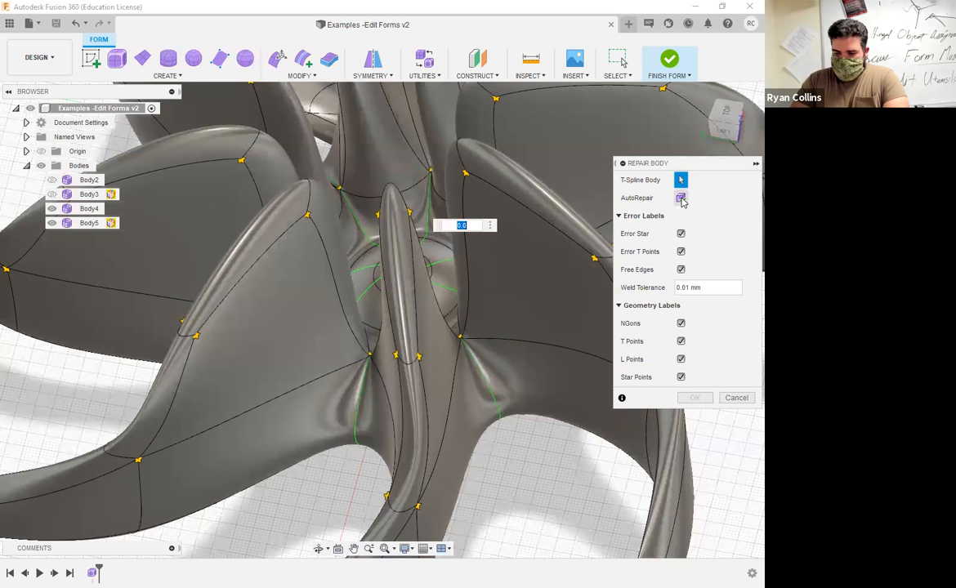
pyautogui.click(697, 400)
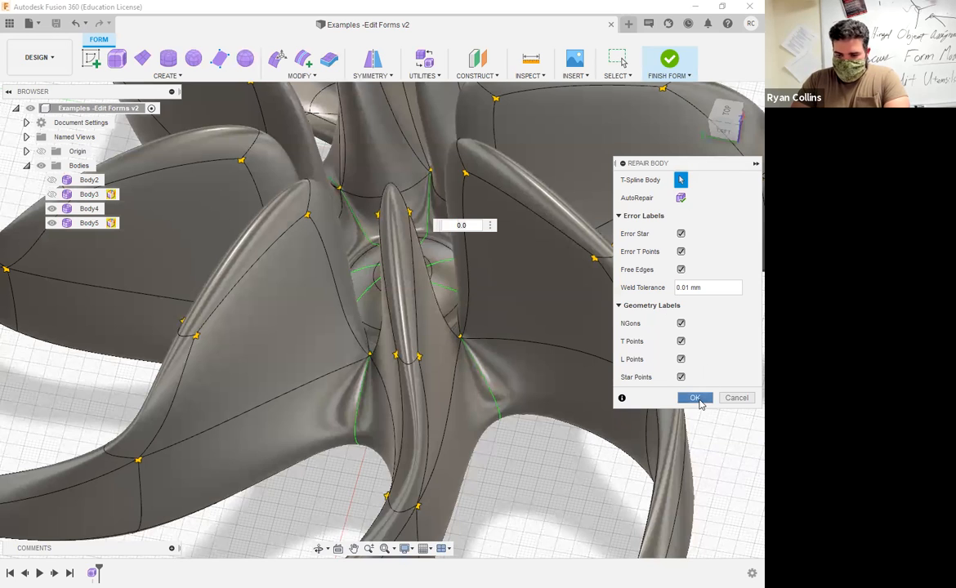
pyautogui.click(669, 59)
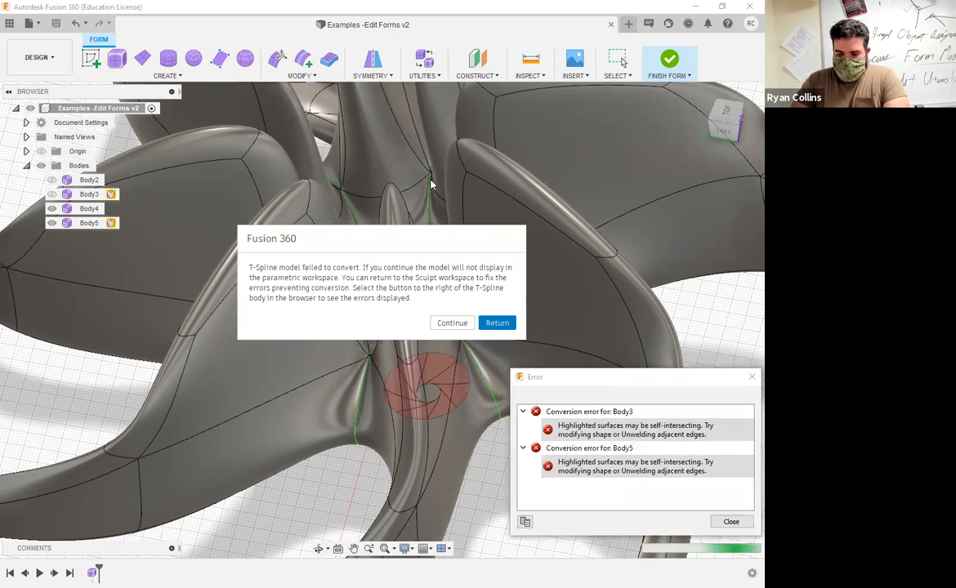
pyautogui.moveTo(494, 219); pyautogui.dragTo(479, 116, button='middle')
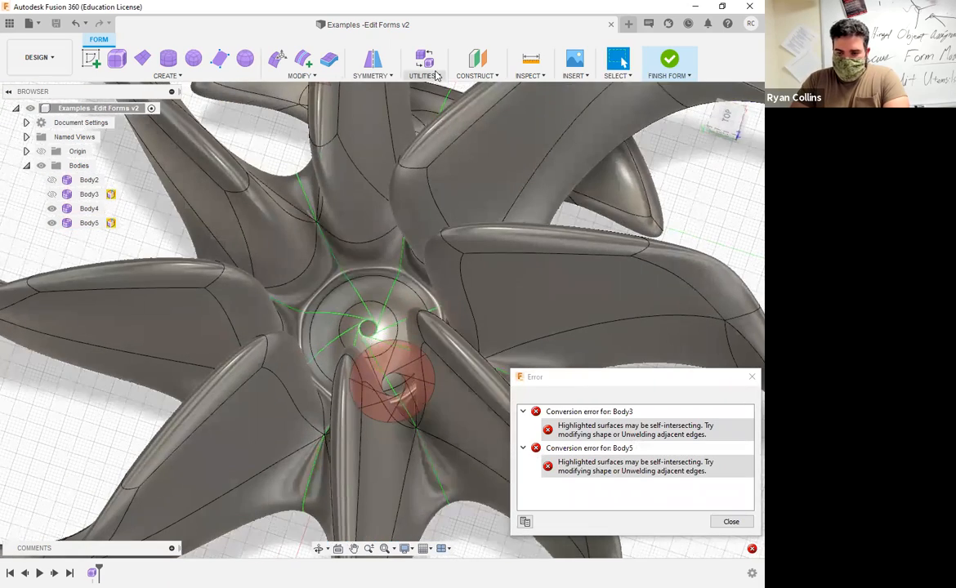
pyautogui.click(437, 75)
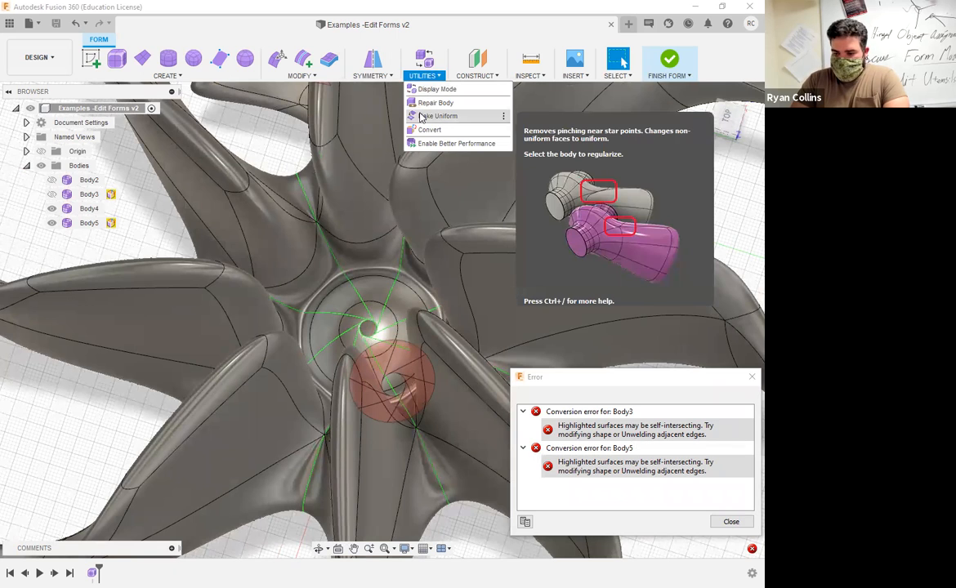
pyautogui.click(297, 76)
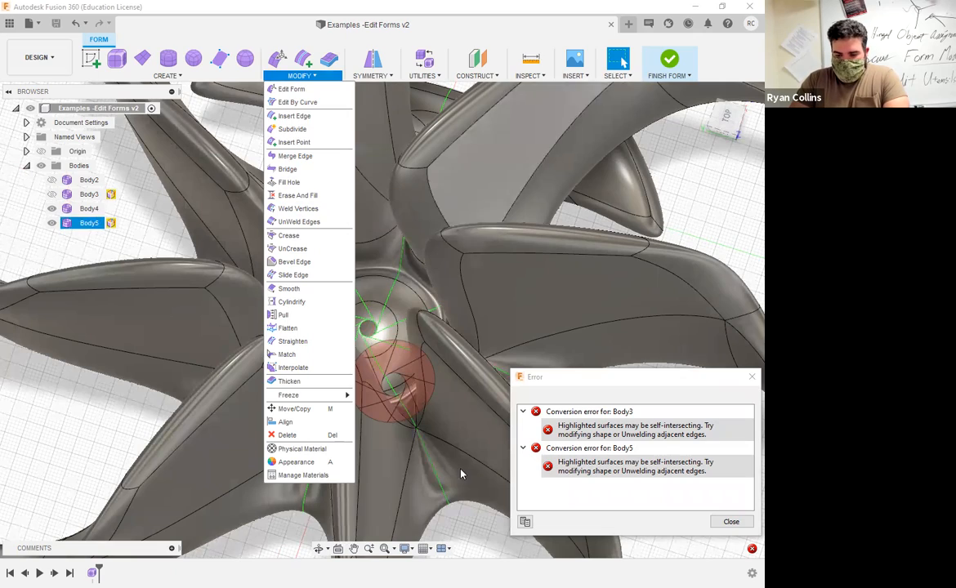
pyautogui.keyDown('shift'); pyautogui.moveTo(462, 457); pyautogui.dragTo(510, 380, button='middle'); pyautogui.keyUp('shift')
# Step: Hide Body4 so that only the finned Body5 is shown
pyautogui.click(53, 209)
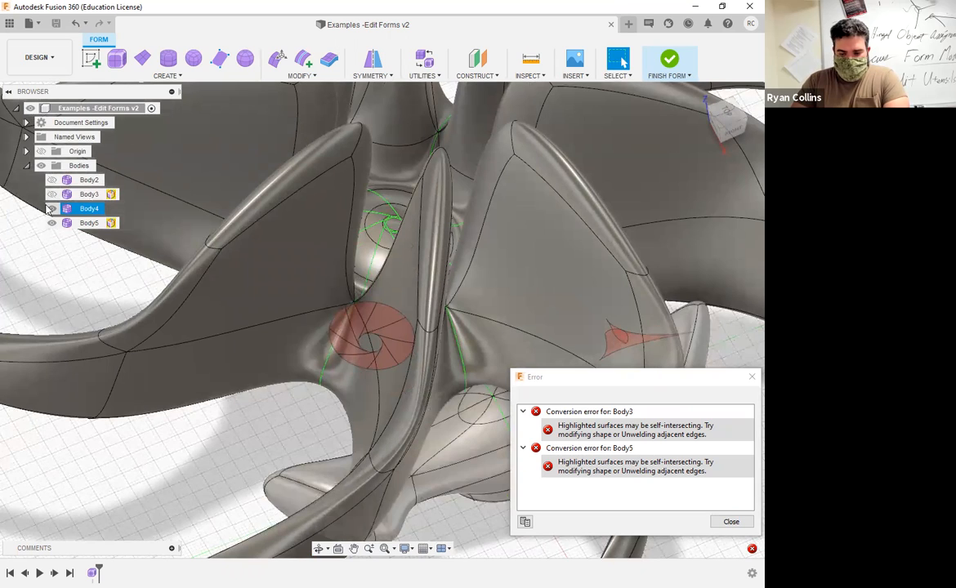
pyautogui.click(53, 224)
pyautogui.keyDown('shift'); pyautogui.moveTo(374, 276); pyautogui.dragTo(521, 99, button='middle'); pyautogui.keyUp('shift')
pyautogui.keyDown('shift'); pyautogui.moveTo(525, 282); pyautogui.dragTo(499, 184, button='middle'); pyautogui.keyUp('shift')
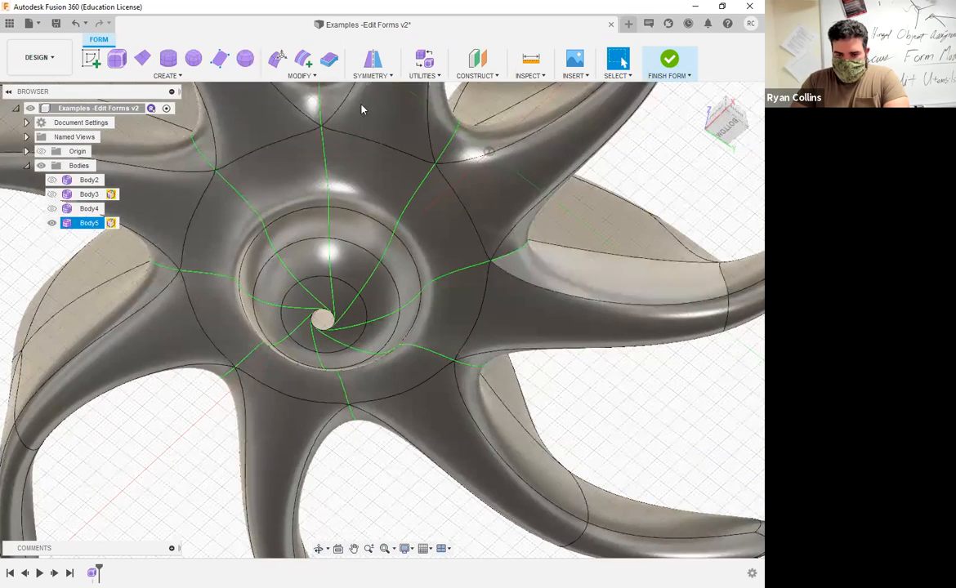
# Step: Select the small circular edge at the centre of Body5's underside for Fill Hole and try the Fill Star mode
pyautogui.click(303, 76)
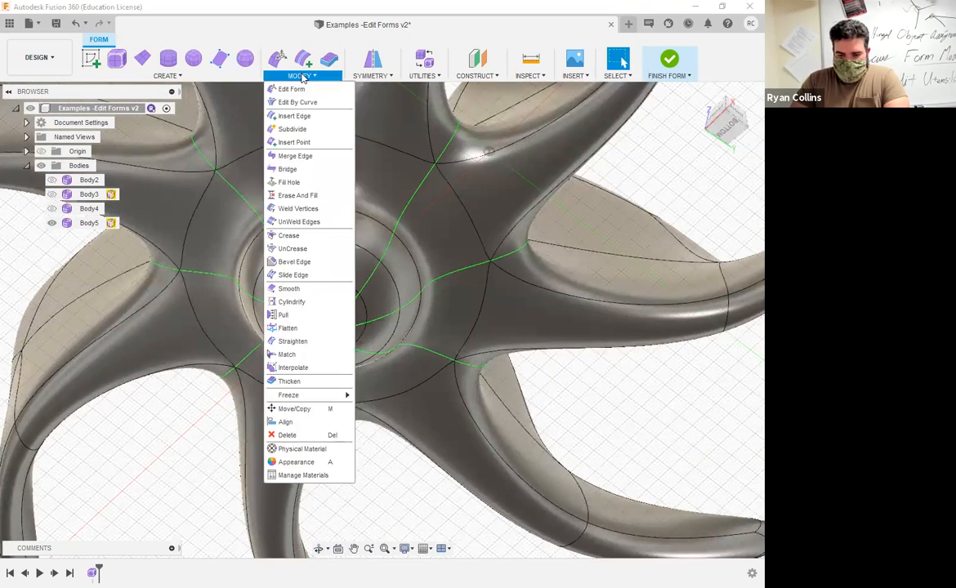
pyautogui.click(290, 185)
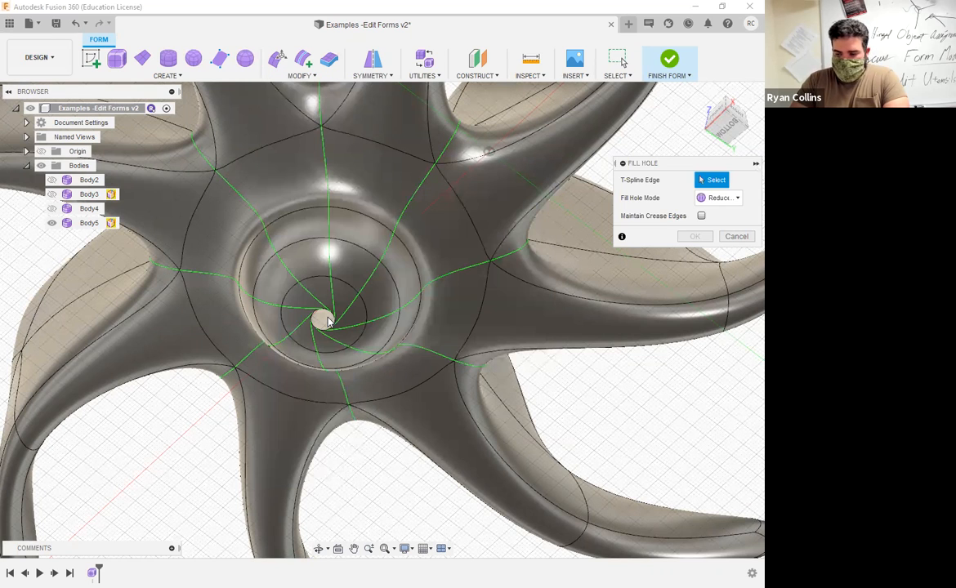
pyautogui.scroll(5, 326, 319)
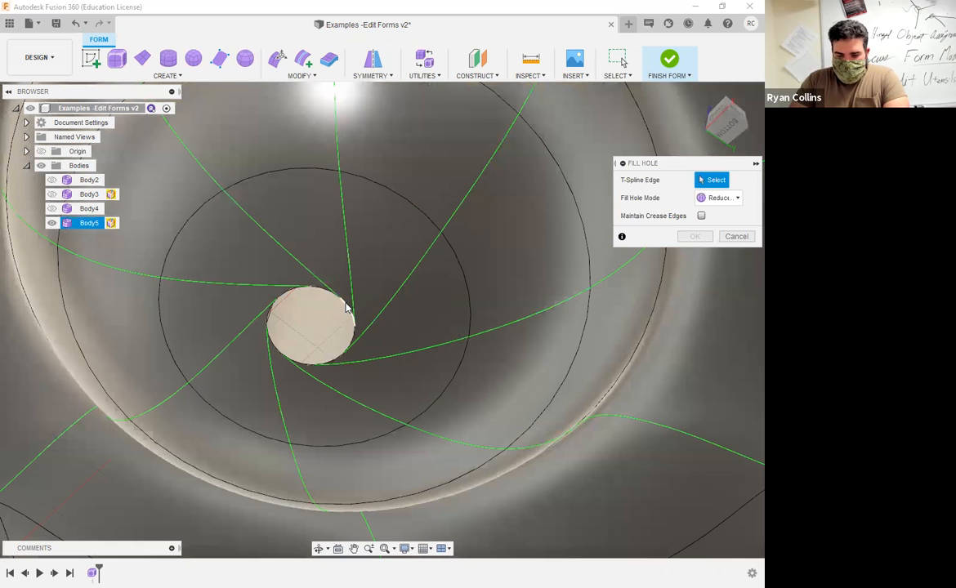
pyautogui.click(346, 307)
pyautogui.keyDown('shift'); pyautogui.moveTo(415, 259); pyautogui.dragTo(458, 222, button='middle'); pyautogui.keyUp('shift')
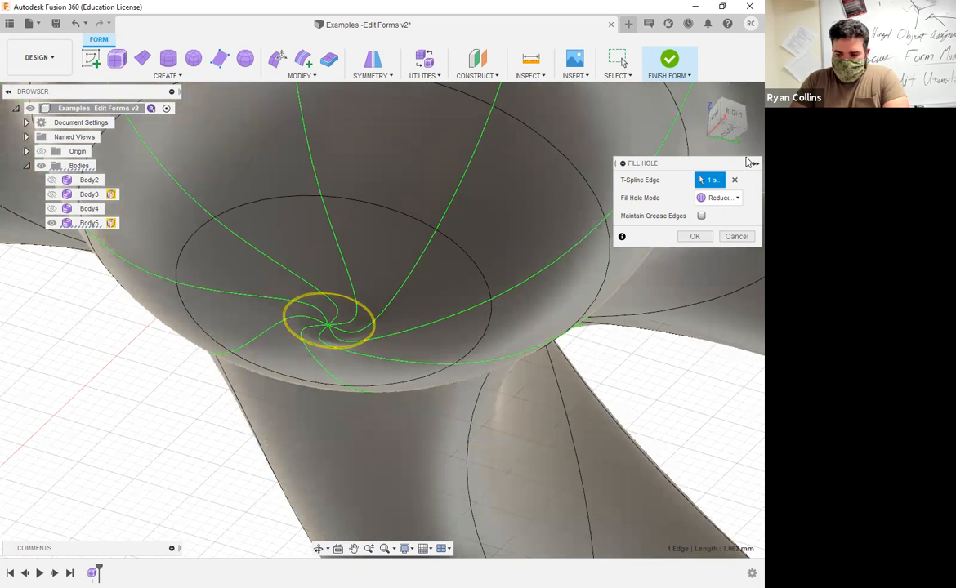
pyautogui.click(737, 200)
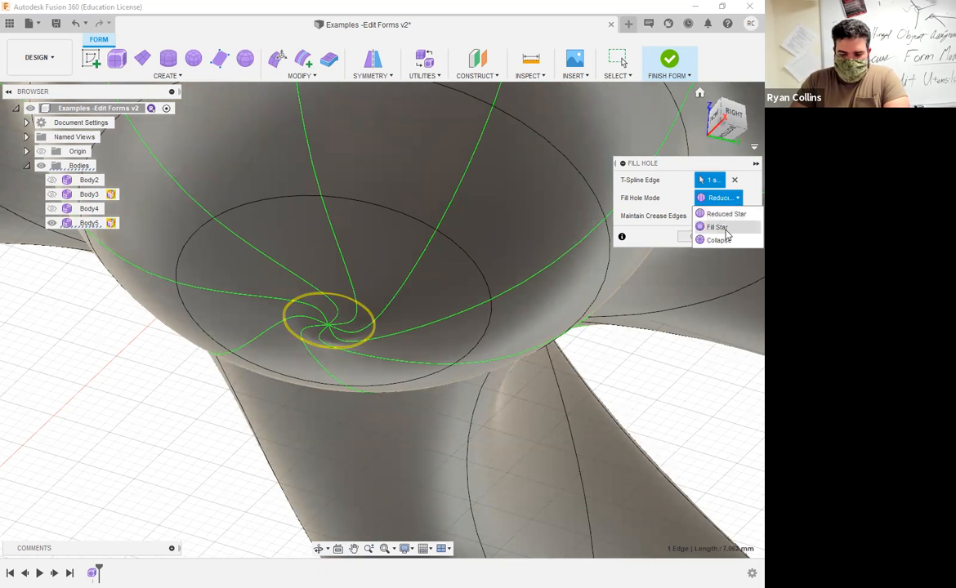
pyautogui.click(724, 228)
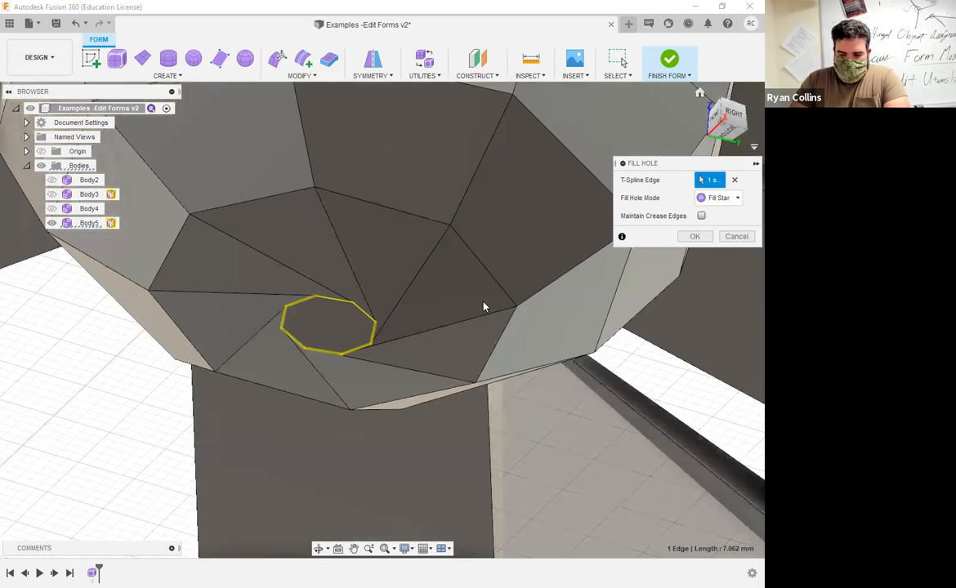
# Step: Fill the central hole of Body5 using the Collapse mode with Weld Center Vertices enabled
pyautogui.click(738, 200)
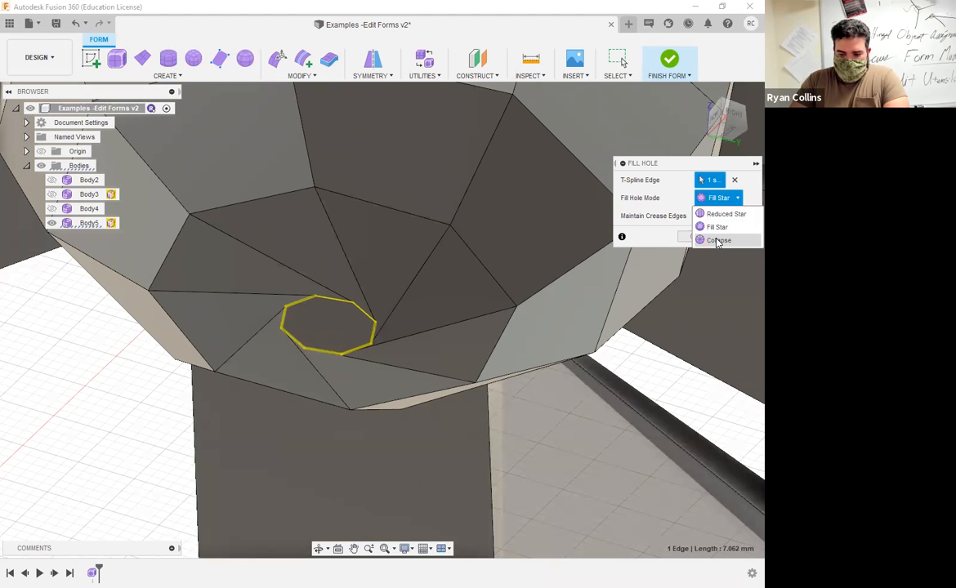
pyautogui.click(717, 241)
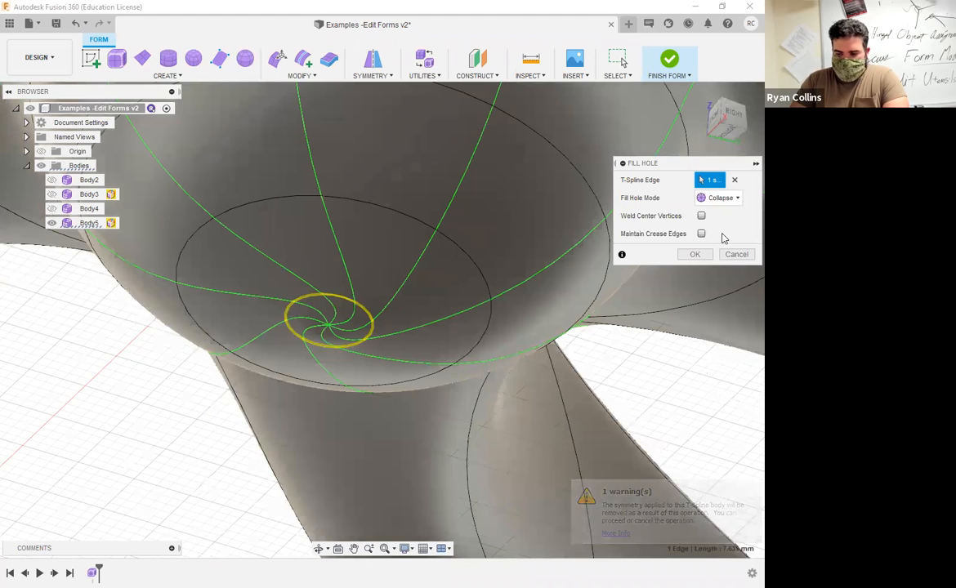
pyautogui.click(701, 216)
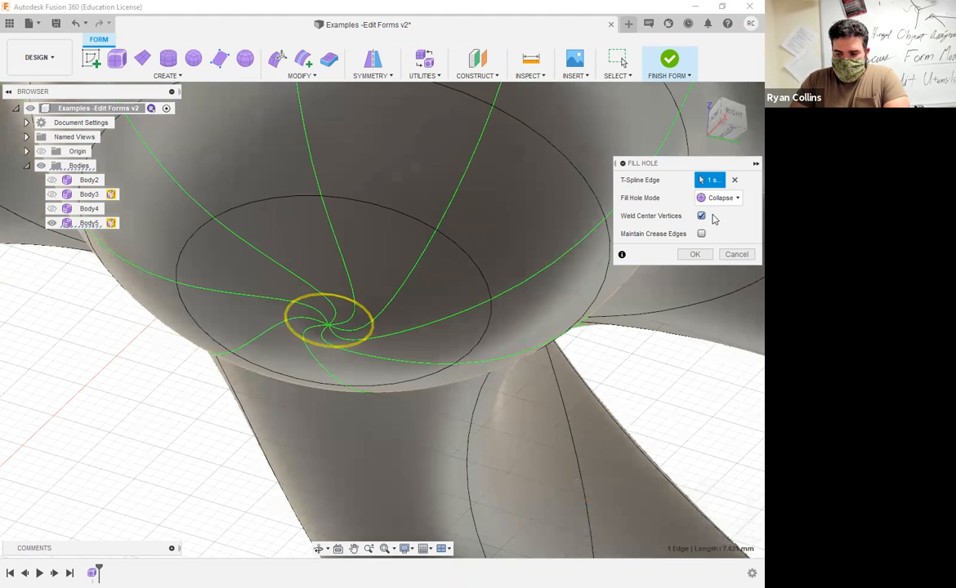
pyautogui.keyDown('shift'); pyautogui.moveTo(455, 245); pyautogui.dragTo(448, 222, button='middle'); pyautogui.keyUp('shift')
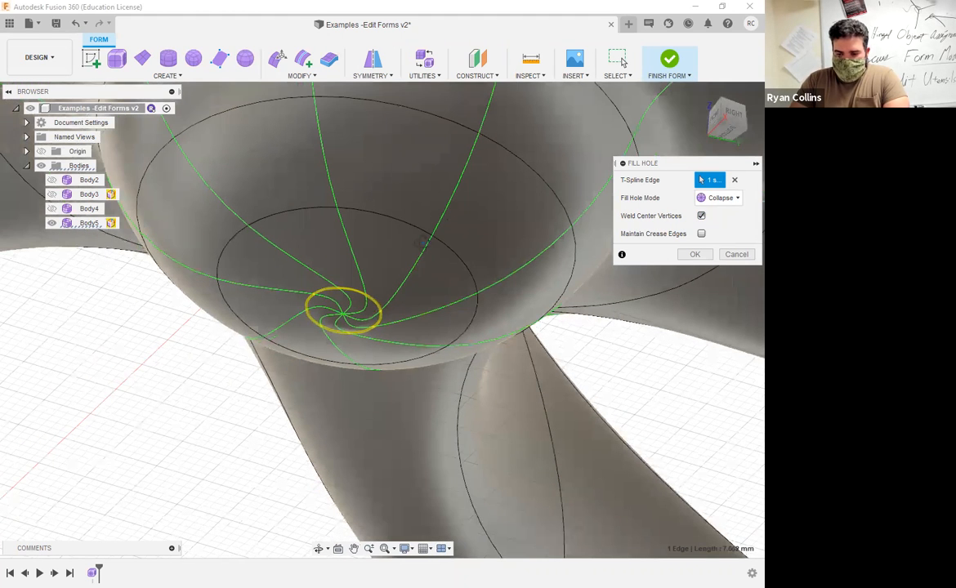
pyautogui.keyDown('shift'); pyautogui.moveTo(489, 171); pyautogui.dragTo(416, 289, button='middle'); pyautogui.keyUp('shift')
pyautogui.scroll(-1, 415, 290)
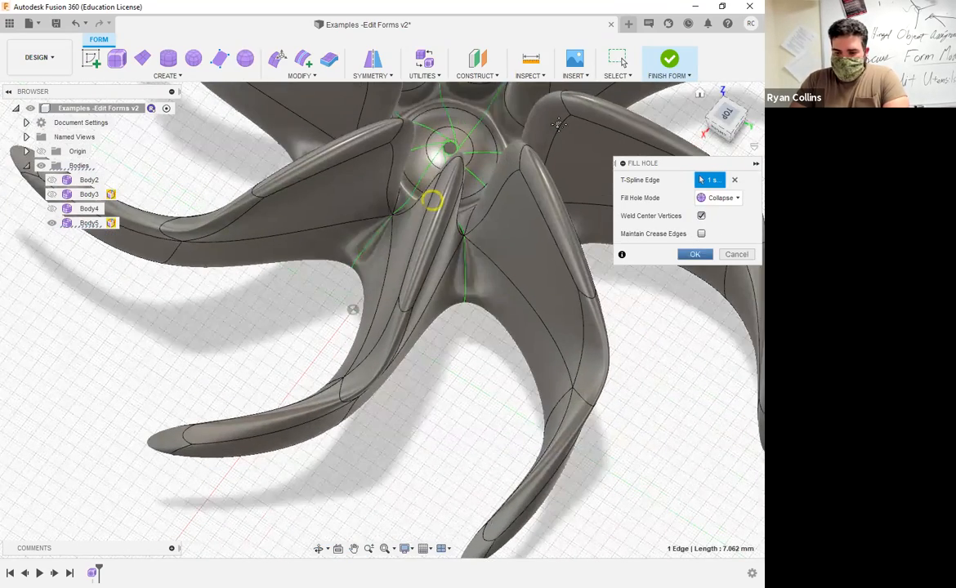
pyautogui.click(695, 254)
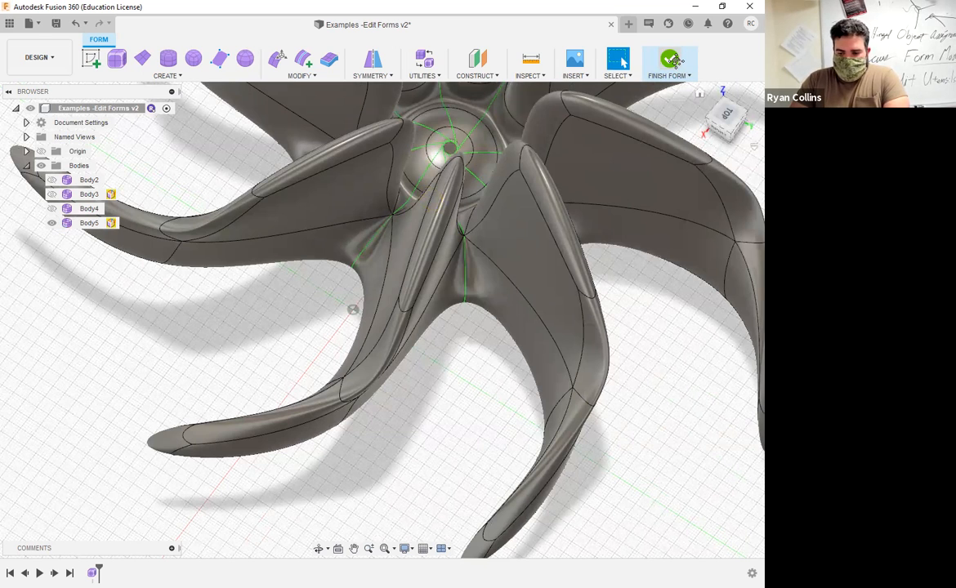
# Step: Try to finish the form, return to form editing and inspect the surfaces highlighted for Body3
pyautogui.click(670, 60)
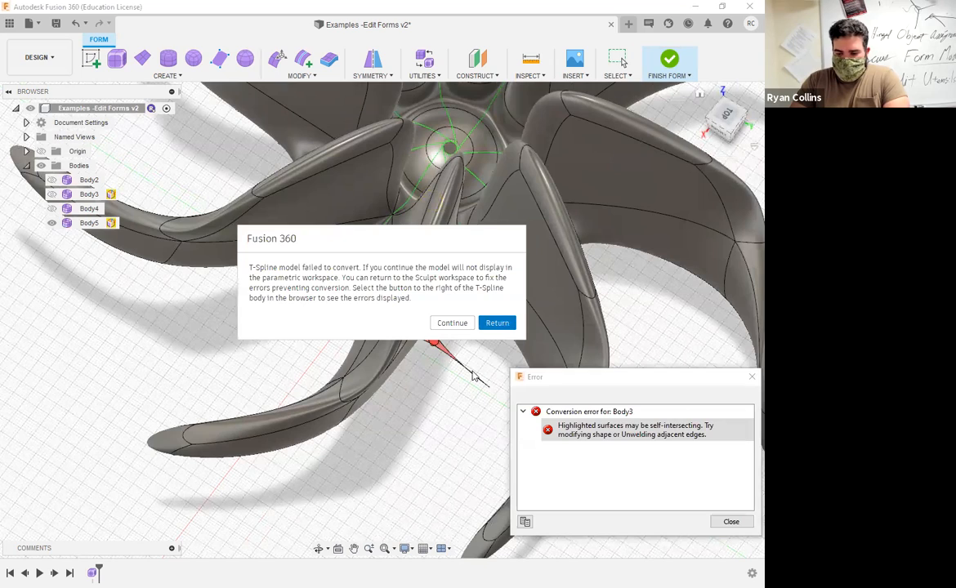
pyautogui.click(497, 323)
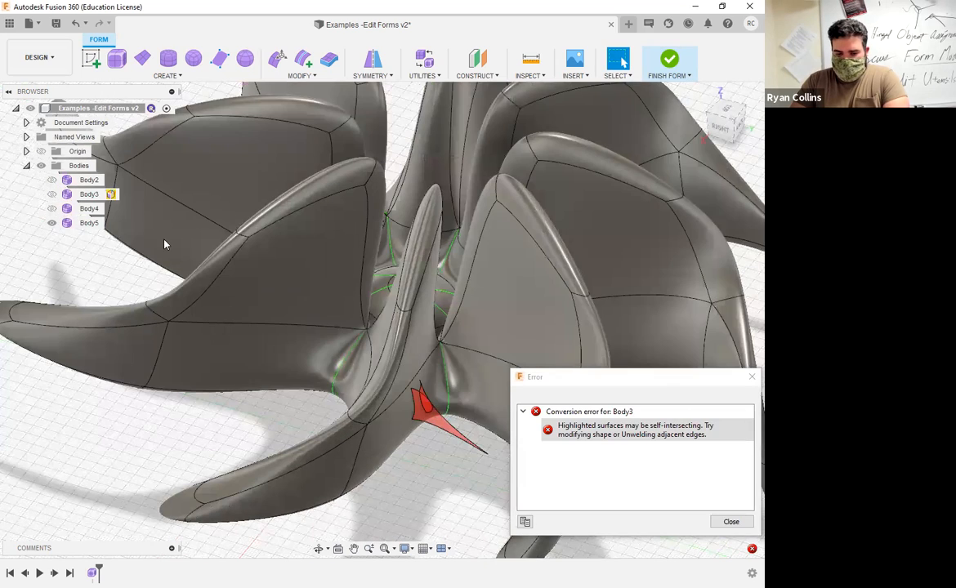
pyautogui.click(73, 227)
pyautogui.keyDown('shift'); pyautogui.moveTo(498, 442); pyautogui.dragTo(414, 375, button='middle'); pyautogui.keyUp('shift')
pyautogui.click(116, 268)
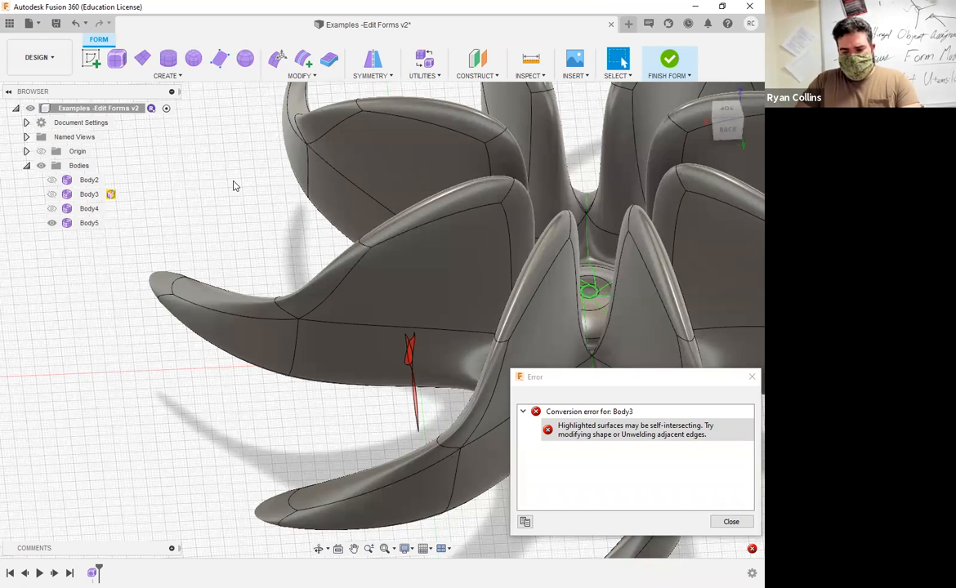
# Step: Save a new version of the design with the version description "Repair Holes"
pyautogui.hotkey('ctrl', 's')
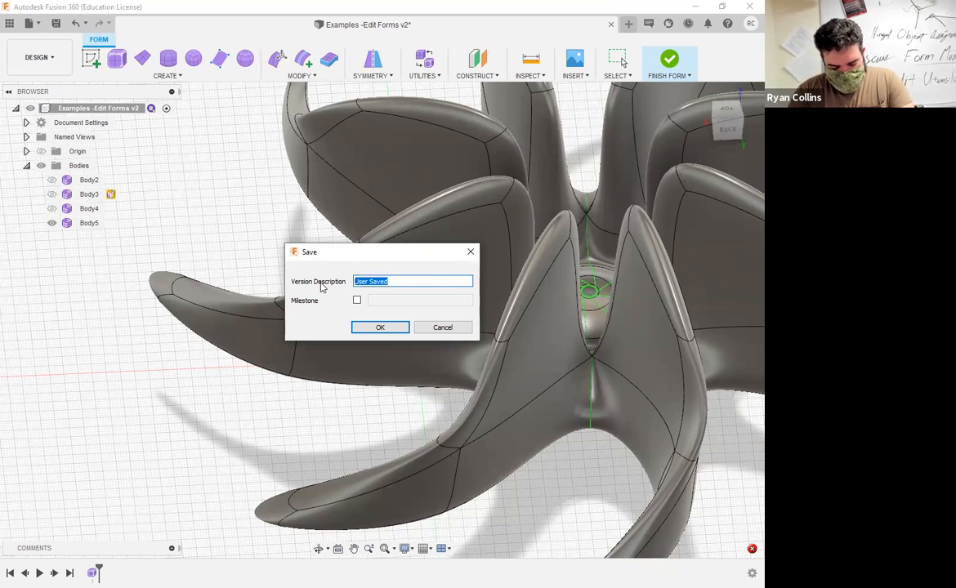
pyautogui.write('Repair Holes')
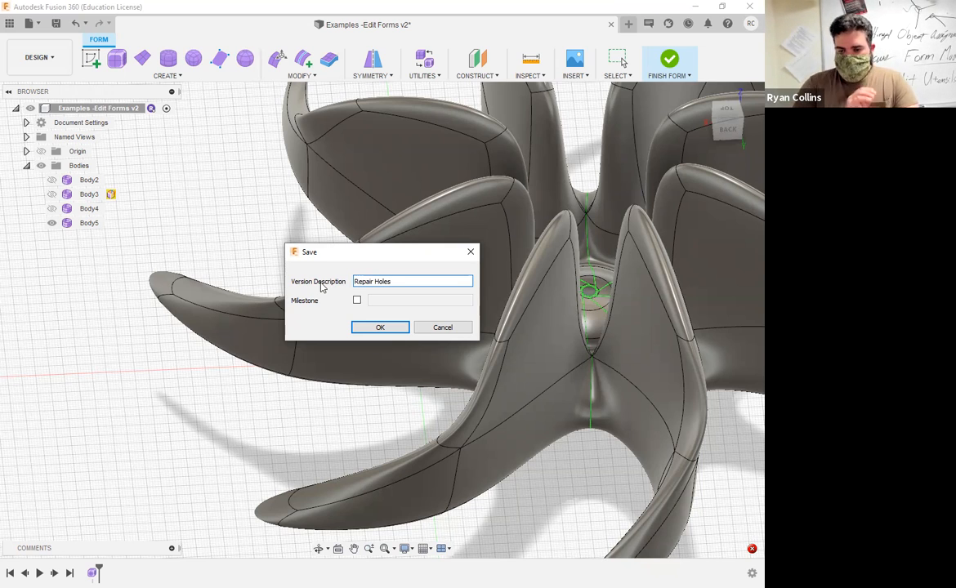
pyautogui.press('Return')
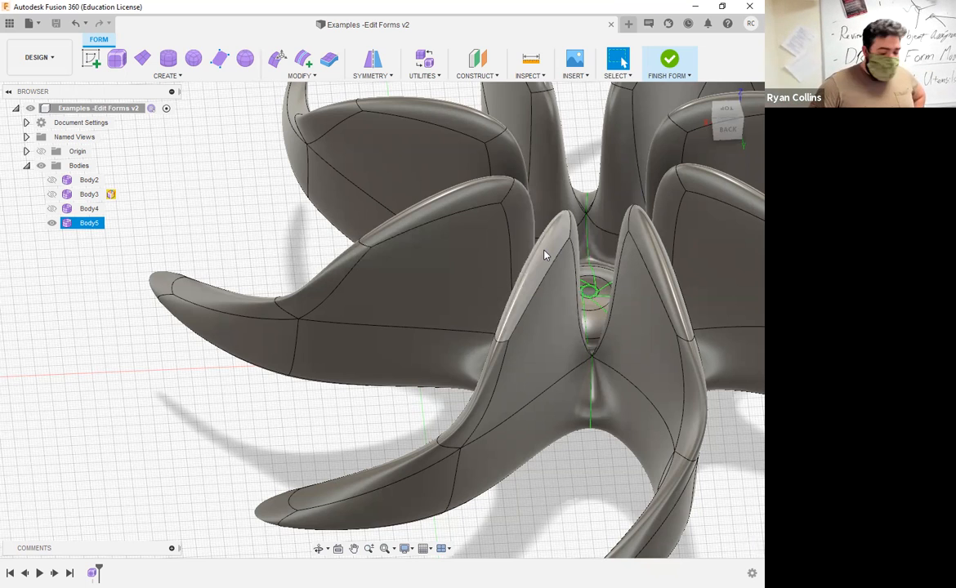
pyautogui.scroll(-6, 545, 255)
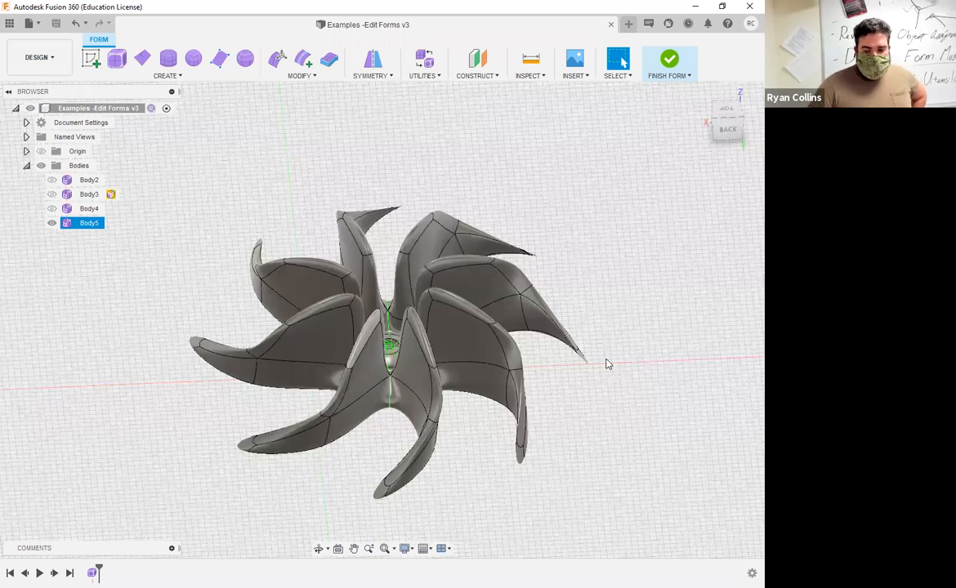
pyautogui.click(557, 380)
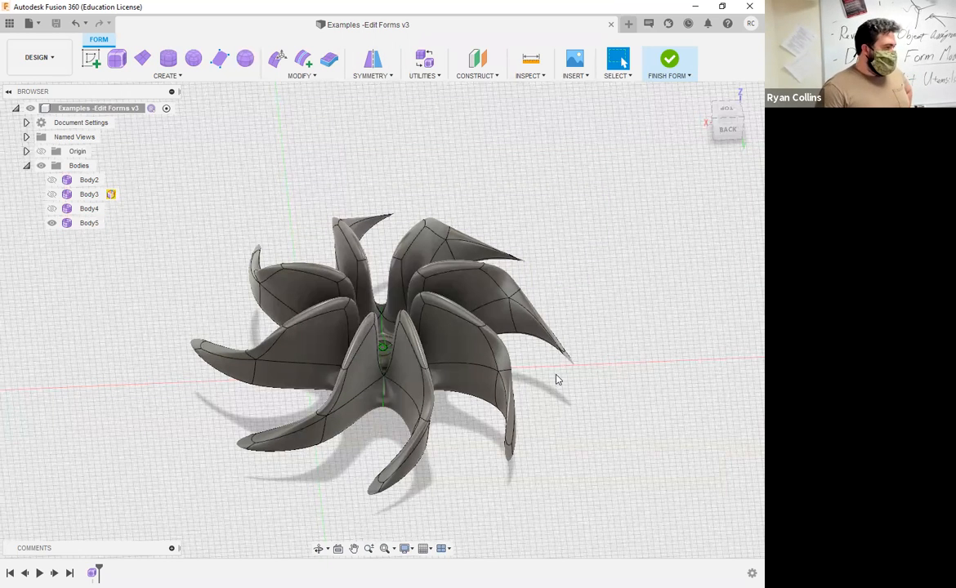